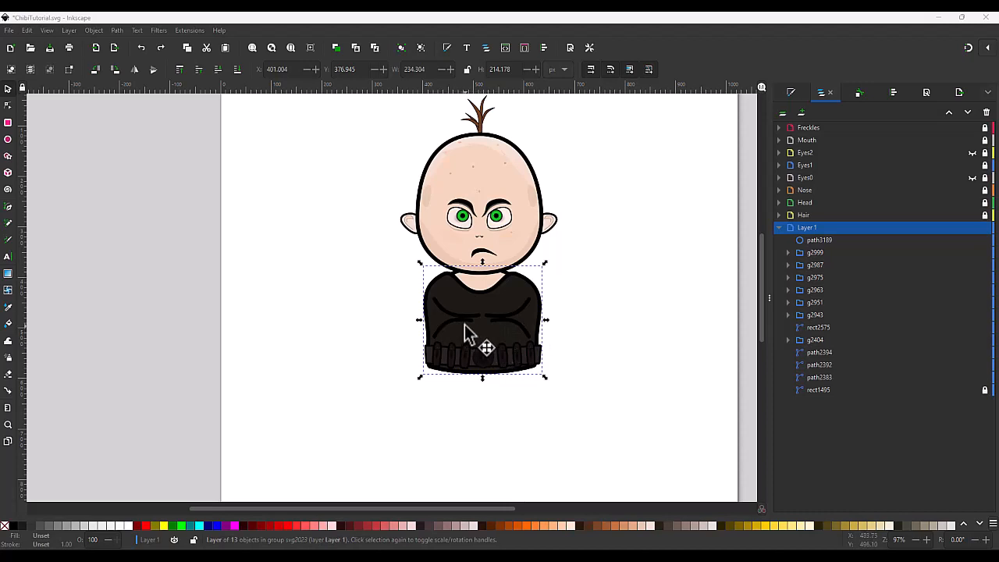
- Delete the shirt, muscle-line and belt objects in Layer 1, from g2999 down to path2383
ctrl+click(504, 337)
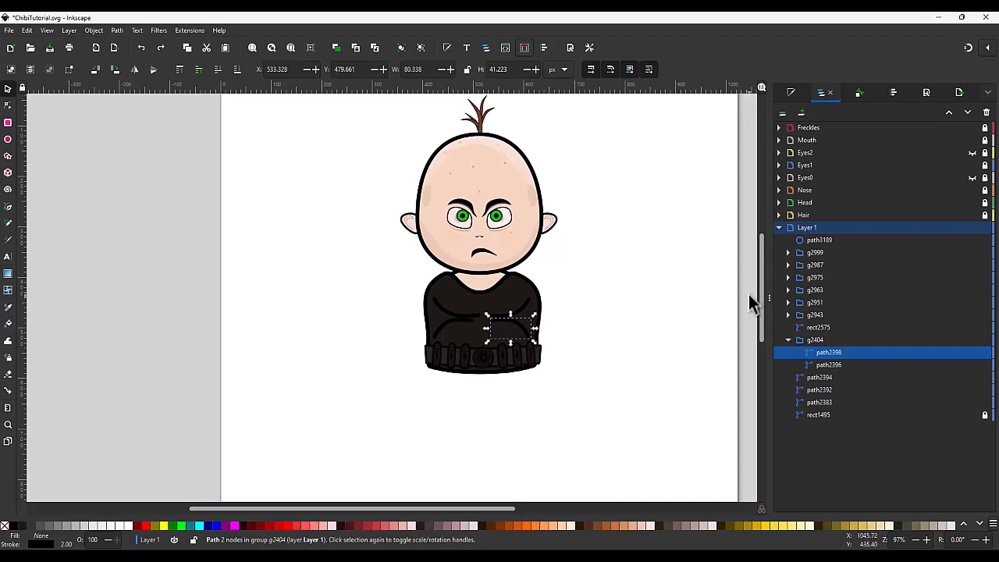
click(816, 253)
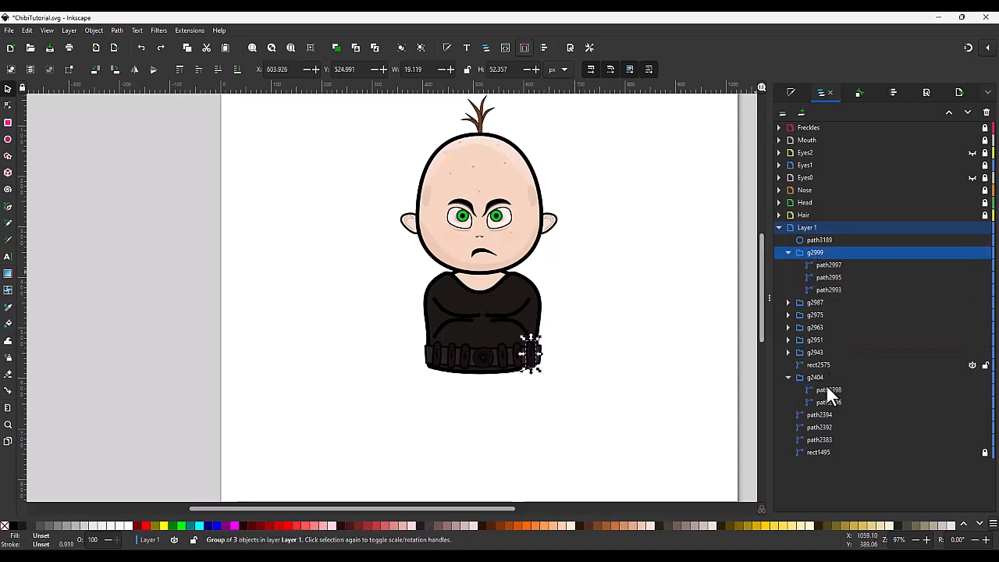
shift+click(826, 439)
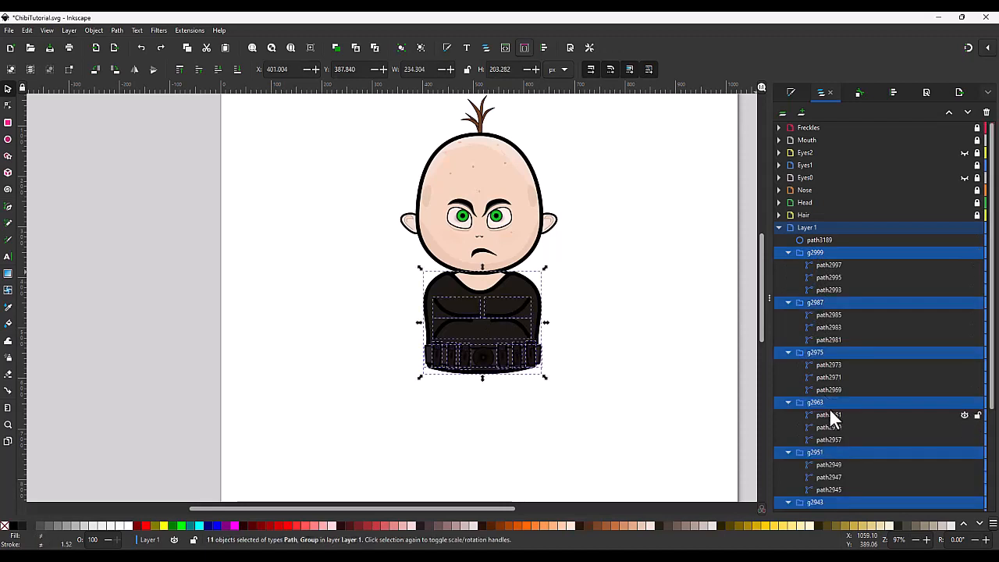
key(Delete)
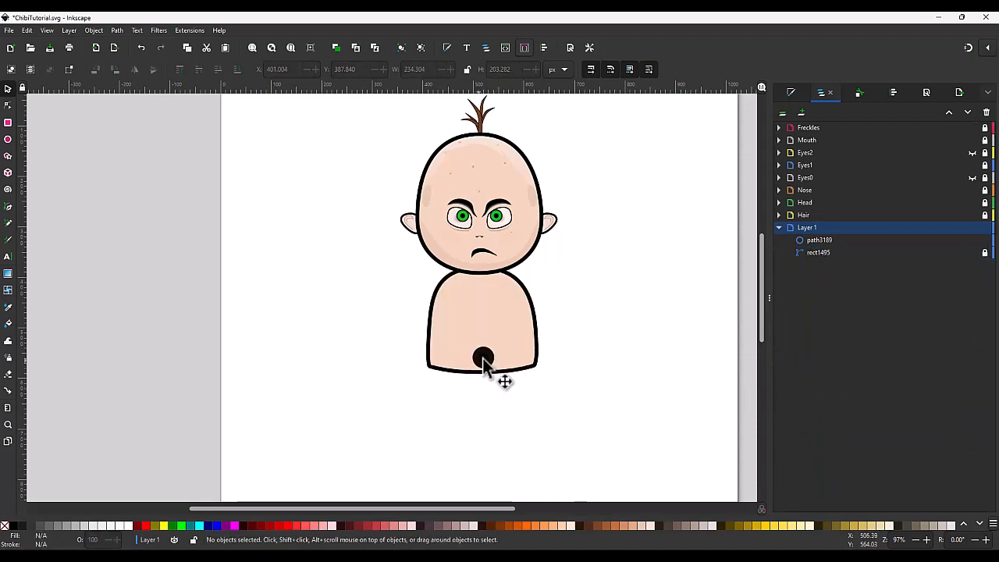
- Delete the remaining dark circle and the locked skin-coloured torso shape from Layer 1
click(484, 358)
key(Delete)
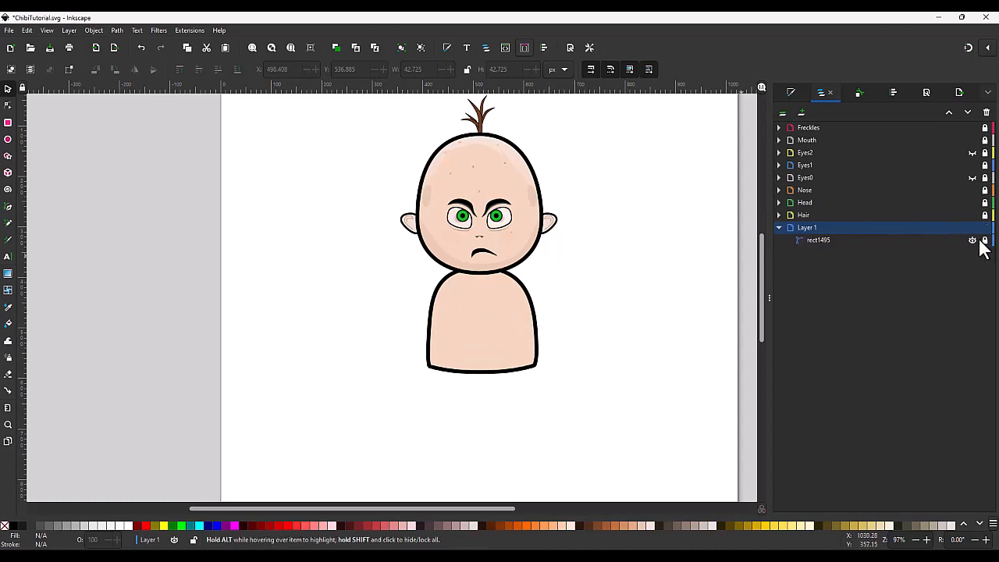
click(847, 239)
key(Delete)
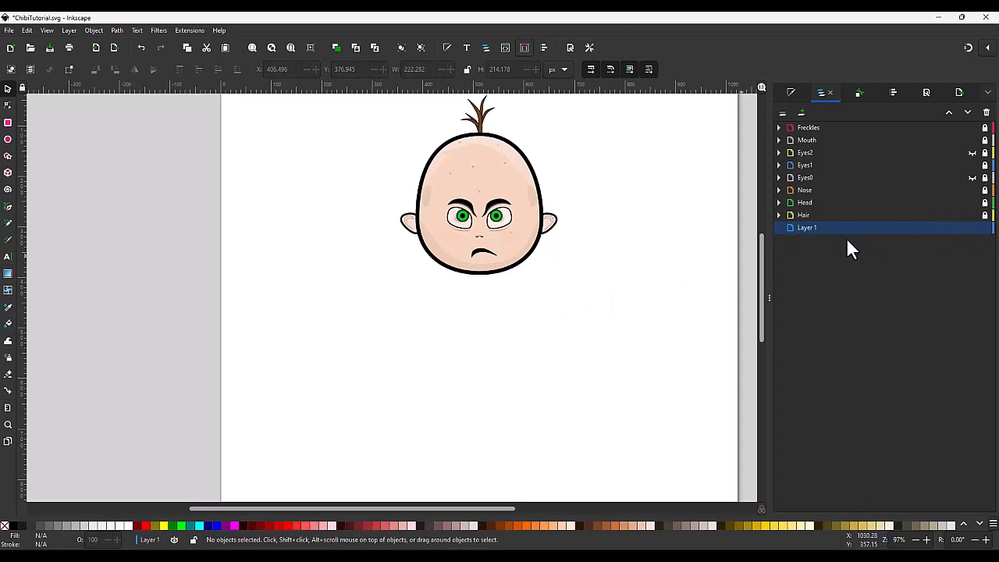
- Draw a dark rectangle about 205 × 220 px directly below the head in Layer 1 and convert it to a path
click(818, 227)
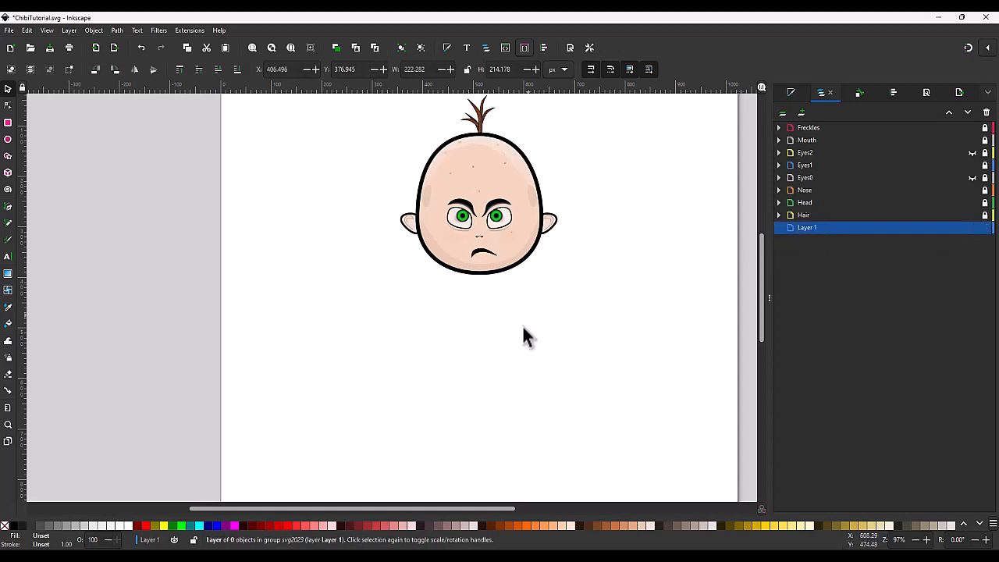
key(r)
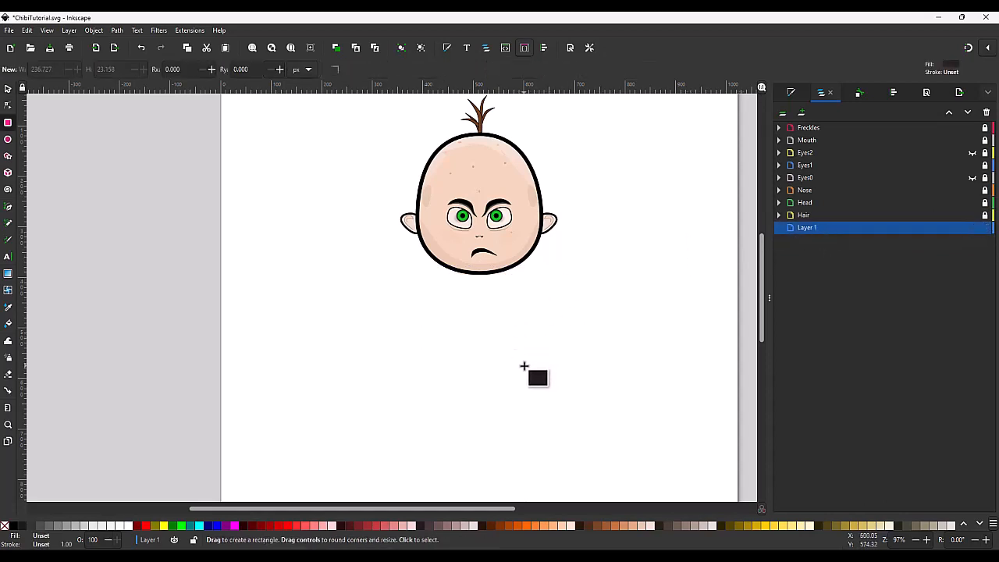
drag(534, 380, 430, 269)
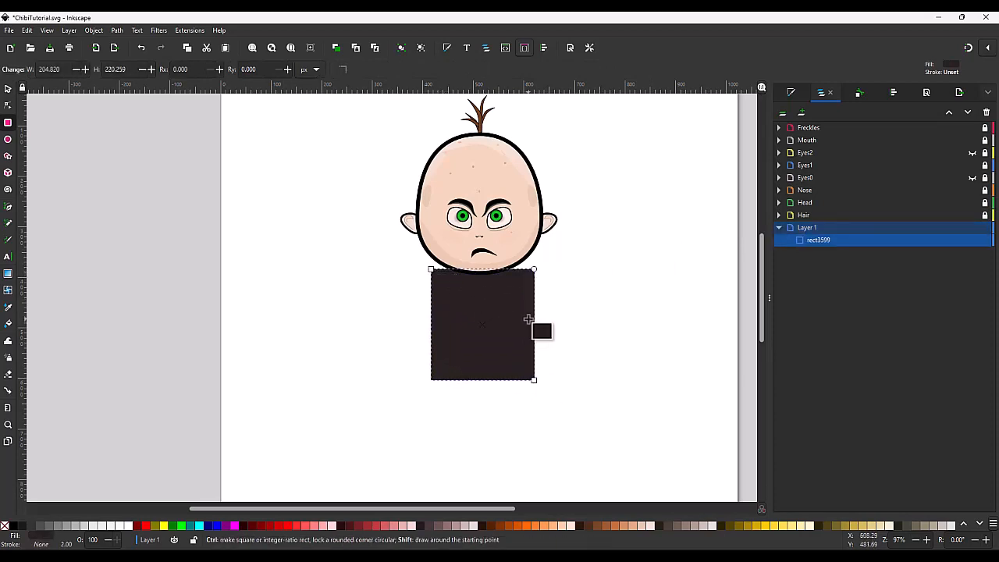
key(ctrl+shift+c)
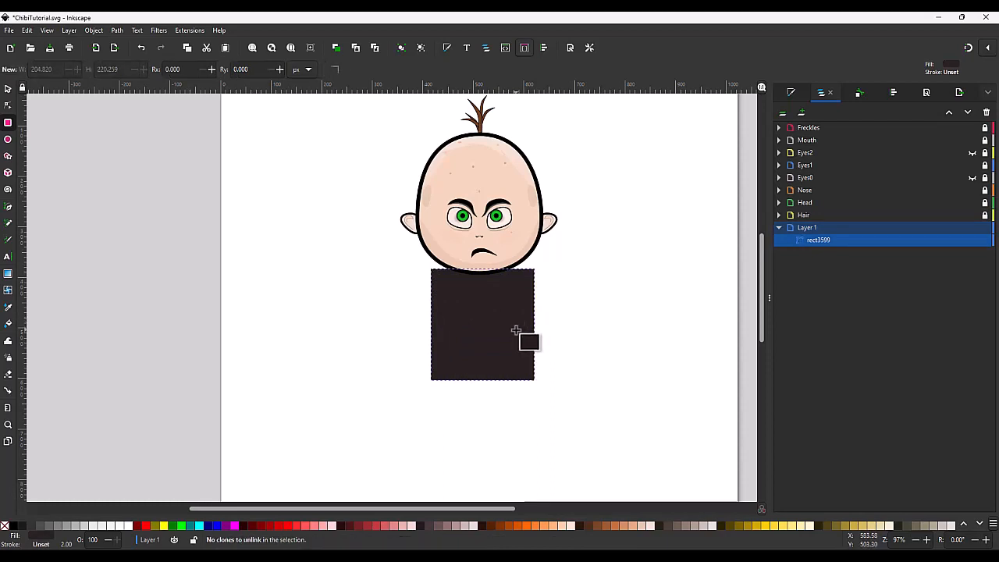
- Add a node midway along the rectangle's top edge and lower its two top corner nodes by about 177 px
key(n)
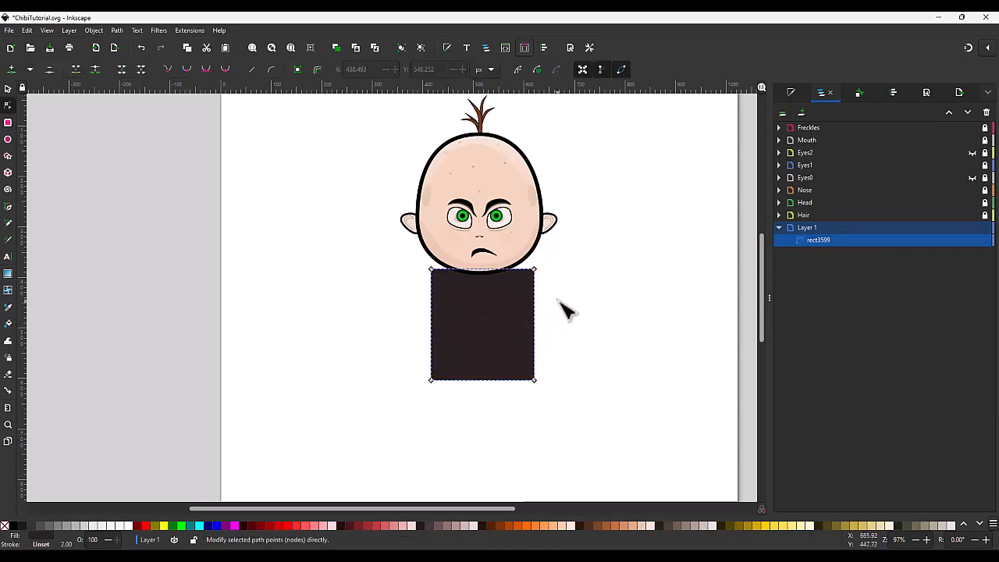
drag(559, 301, 390, 266)
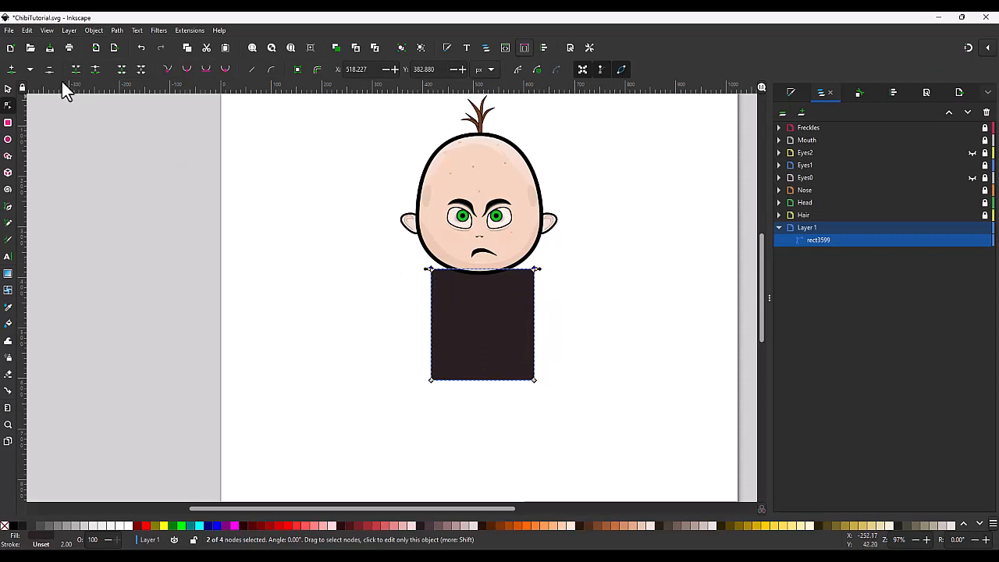
click(12, 70)
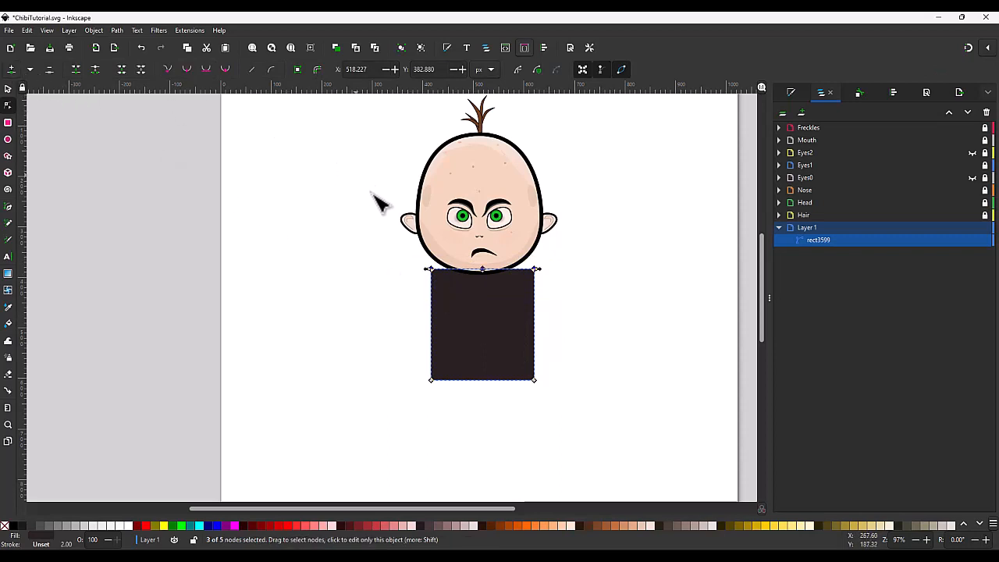
click(535, 269)
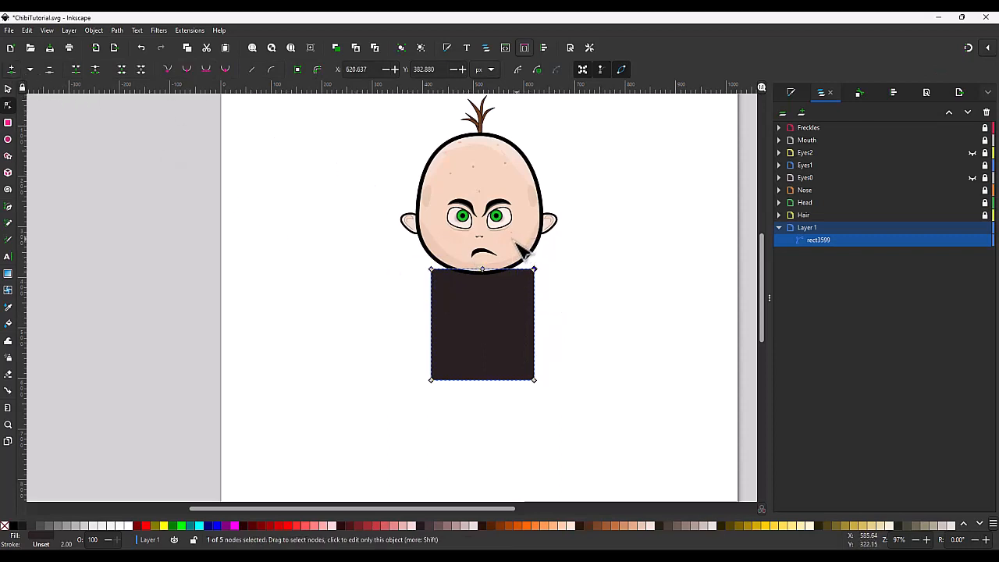
shift+click(430, 269)
drag(432, 270, 437, 363)
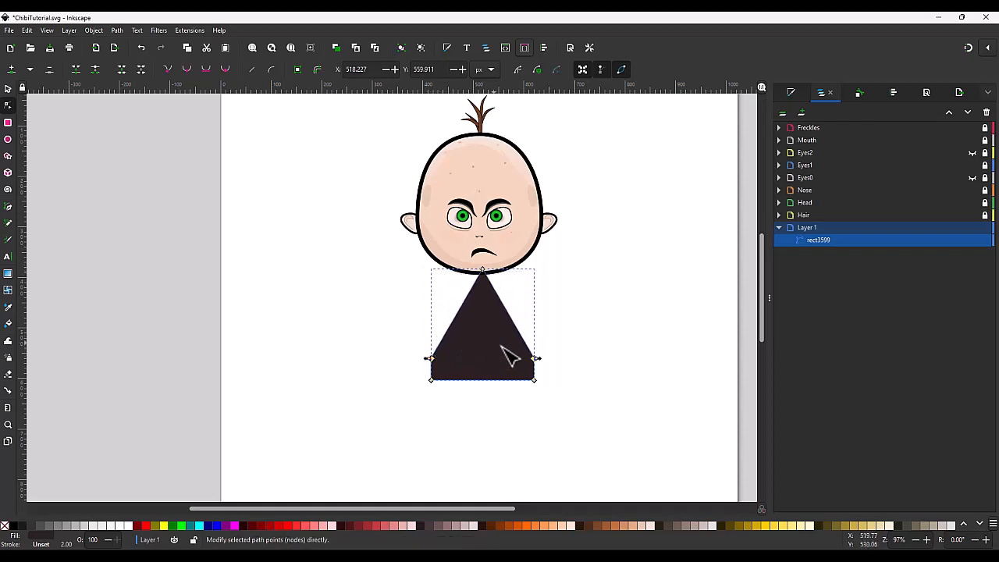
- Make the top centre node smooth and extend both its handles horizontally to round the shoulders
click(483, 271)
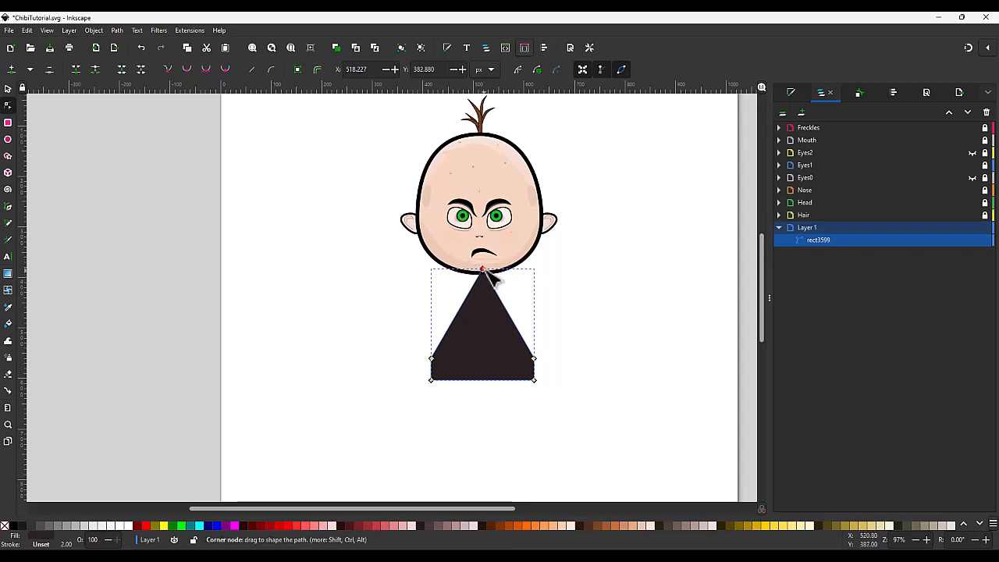
click(188, 68)
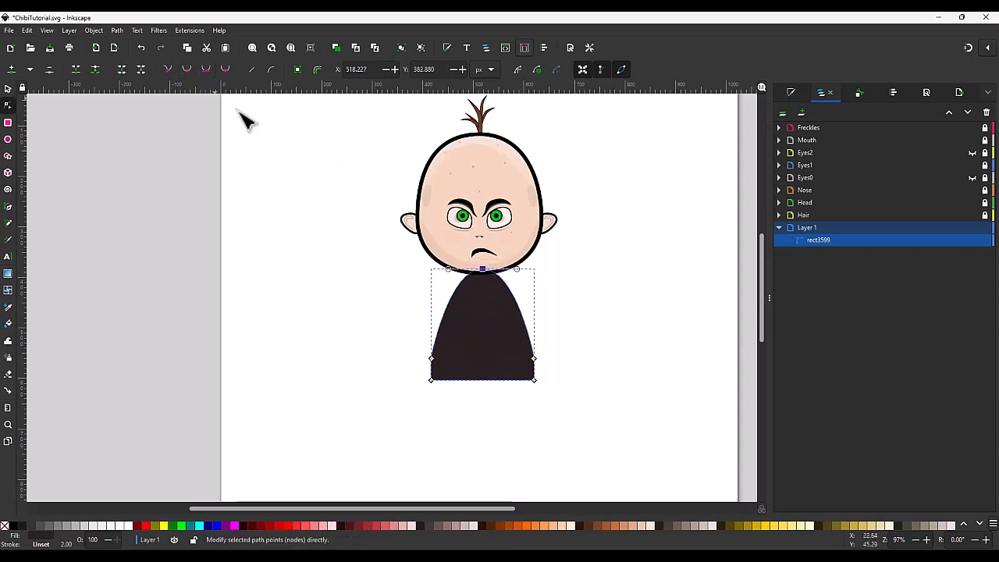
drag(450, 273, 432, 273)
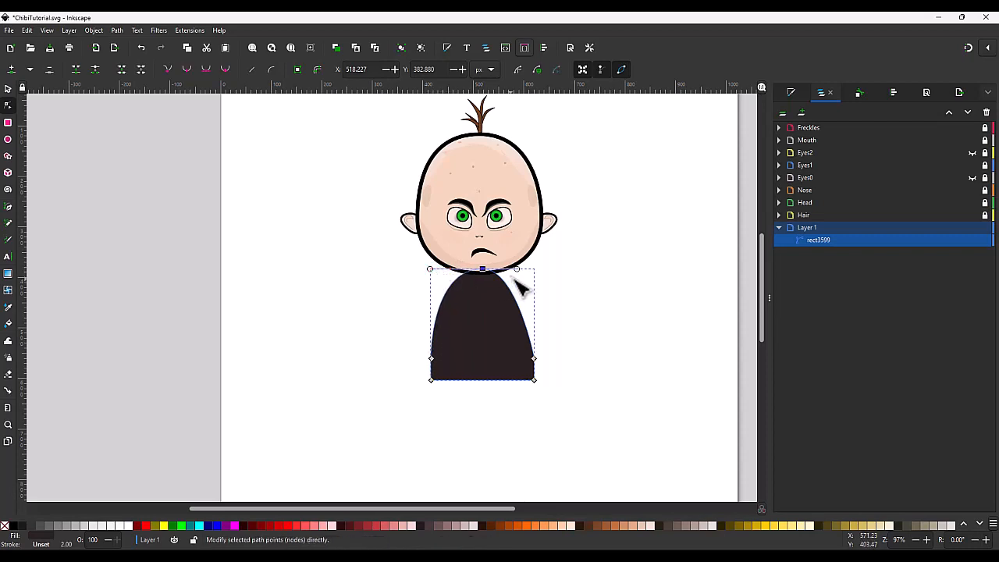
drag(517, 273, 537, 277)
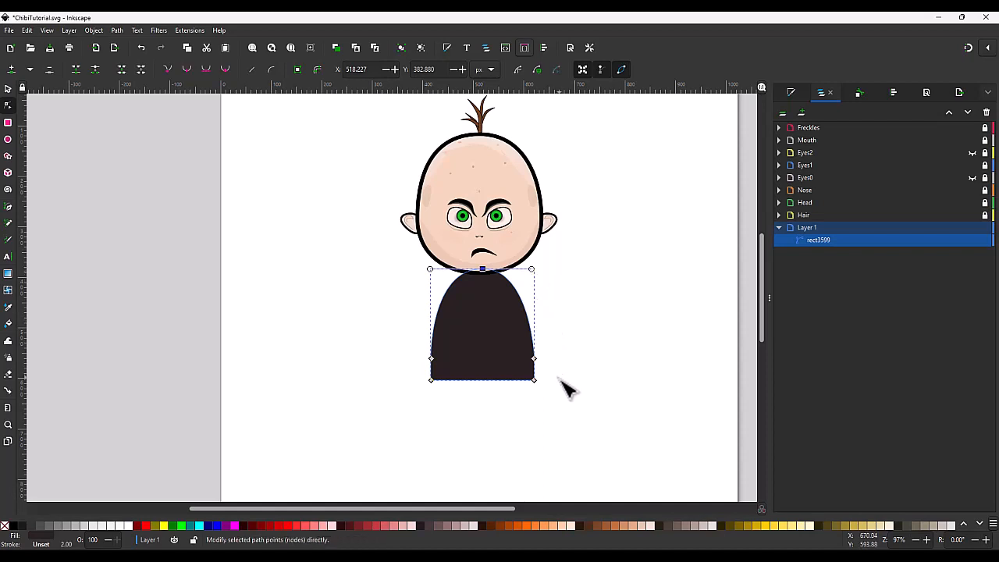
- Spread the lower side and bottom corner nodes slightly outward to widen the torso's base symmetrically
drag(547, 390, 520, 345)
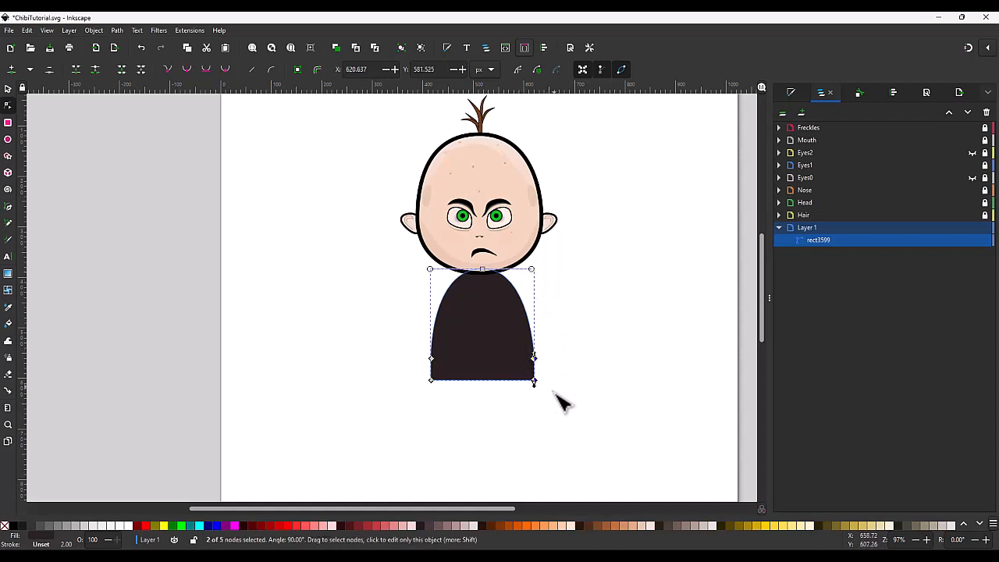
drag(560, 401, 392, 331)
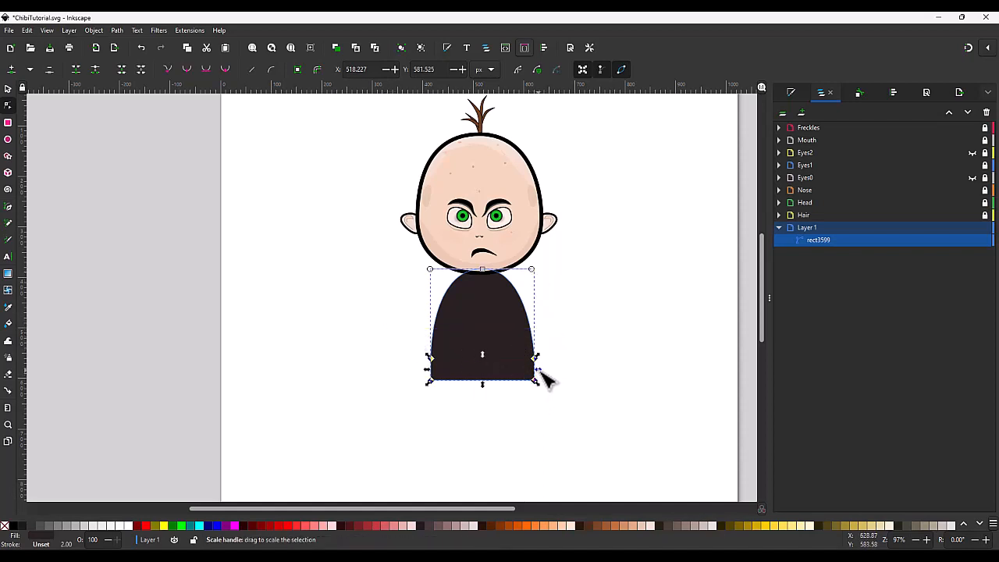
drag(546, 379, 403, 372)
key(ctrl+z)
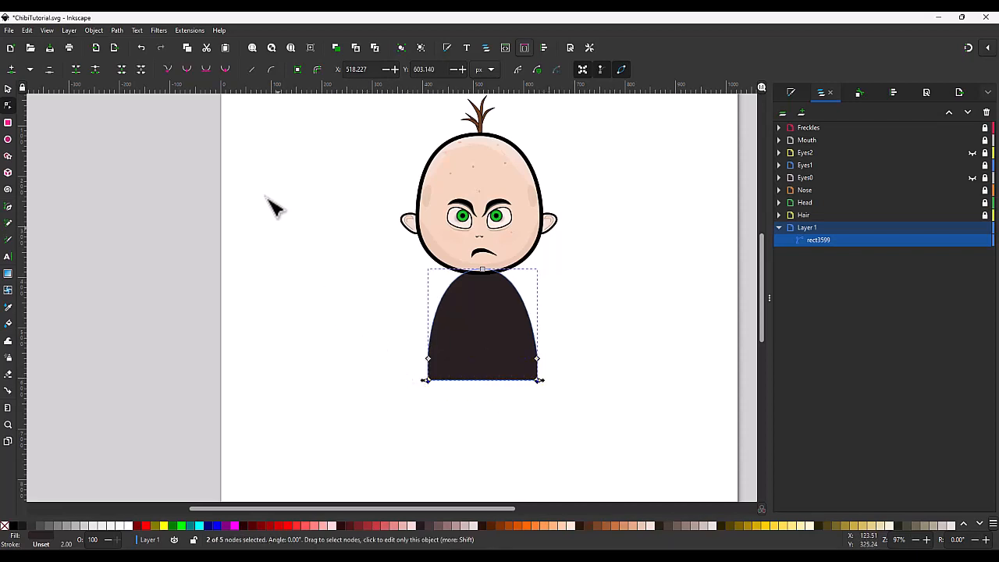
- Add a node midway along the torso's bottom edge and raise all the lower nodes by about 27 px
click(11, 69)
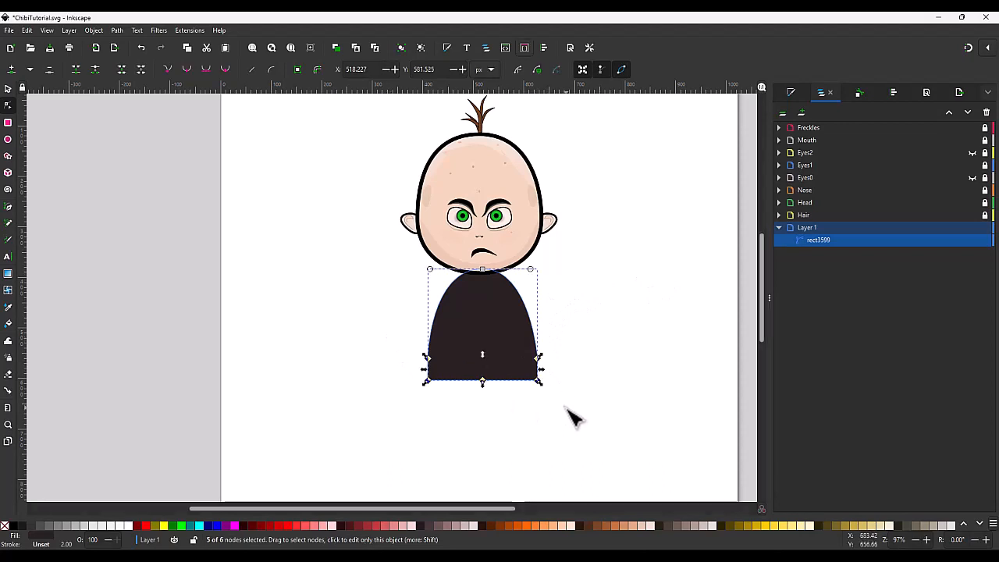
drag(564, 407, 435, 349)
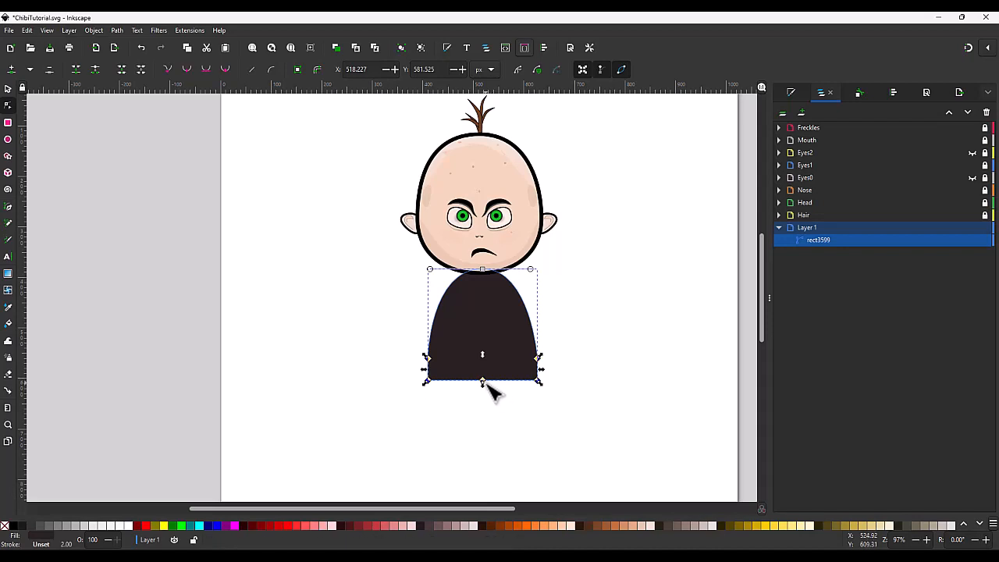
drag(483, 382, 483, 368)
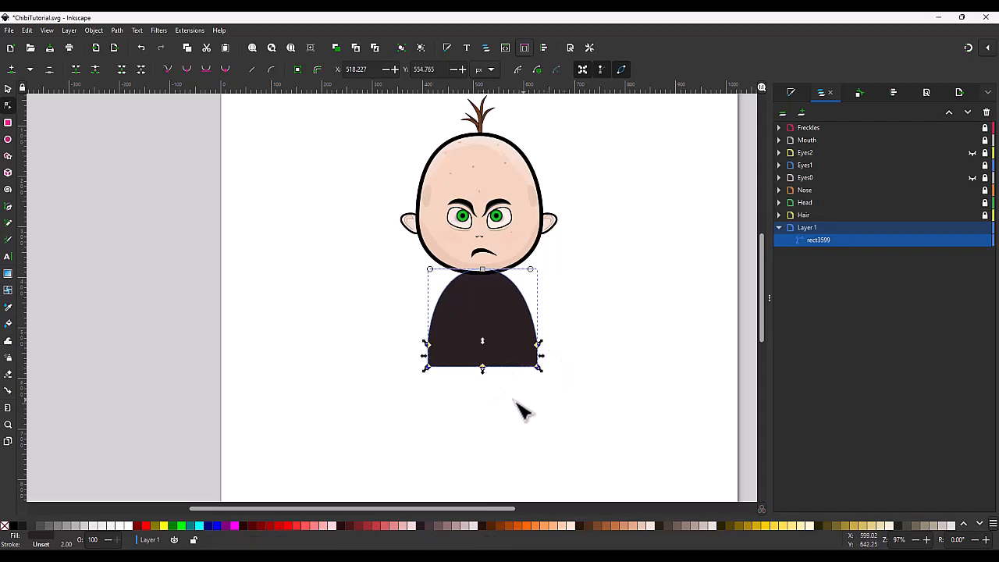
- Make the bottom centre node smooth, lower it about 12 px and extend both handles to curve the bottom edge
drag(512, 402, 464, 350)
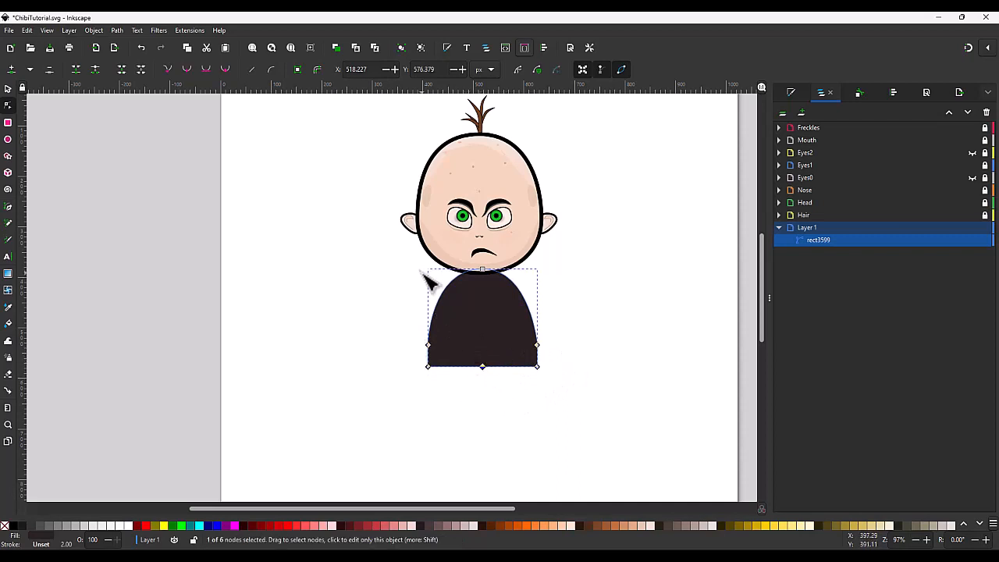
click(187, 69)
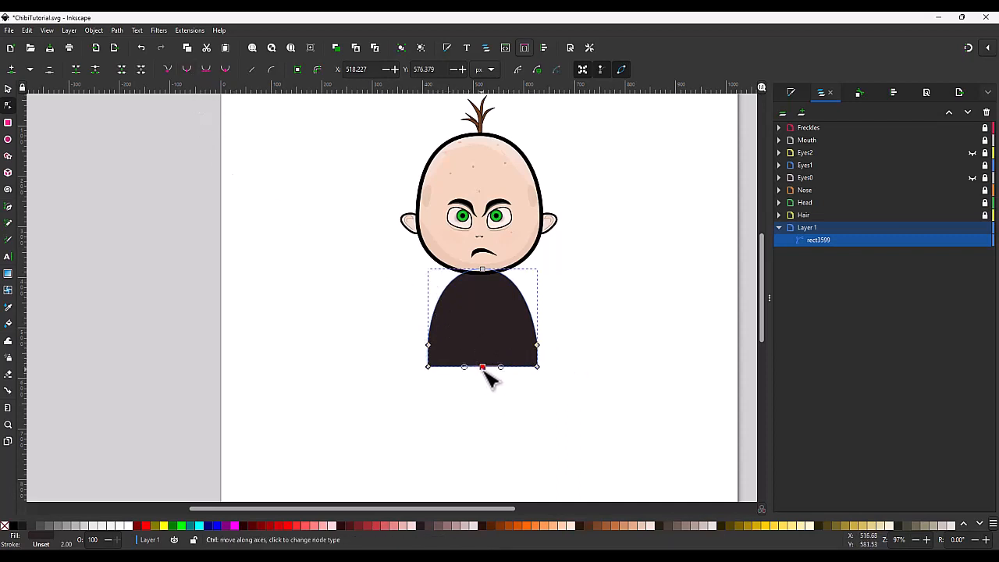
drag(484, 368, 440, 374)
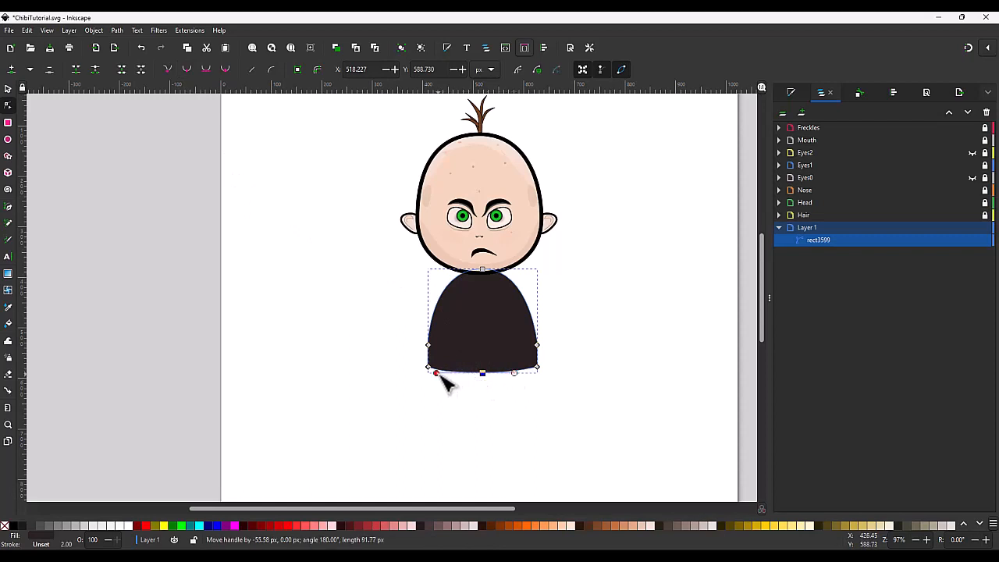
drag(515, 374, 527, 373)
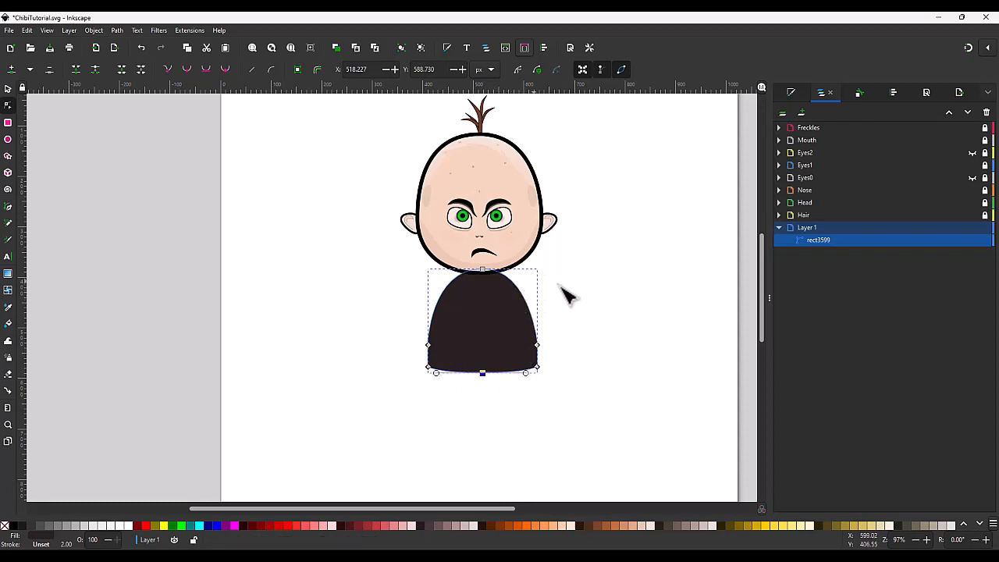
- Extend the top node's handles to broaden the shoulders, and smooth the two side nodes with their upper handles pulled up for steeper sides
drag(573, 293, 416, 269)
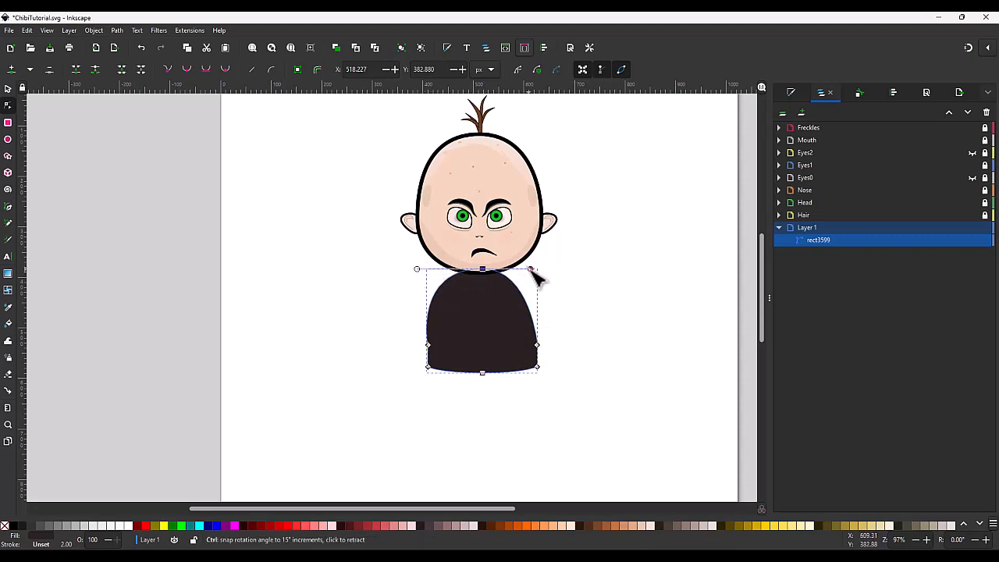
drag(532, 271, 549, 270)
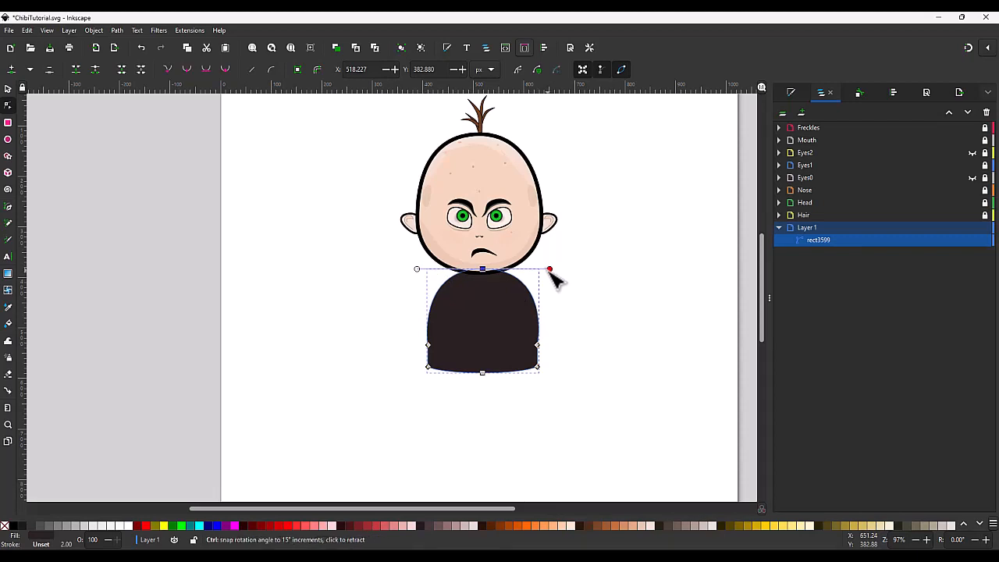
drag(565, 356, 381, 322)
click(186, 69)
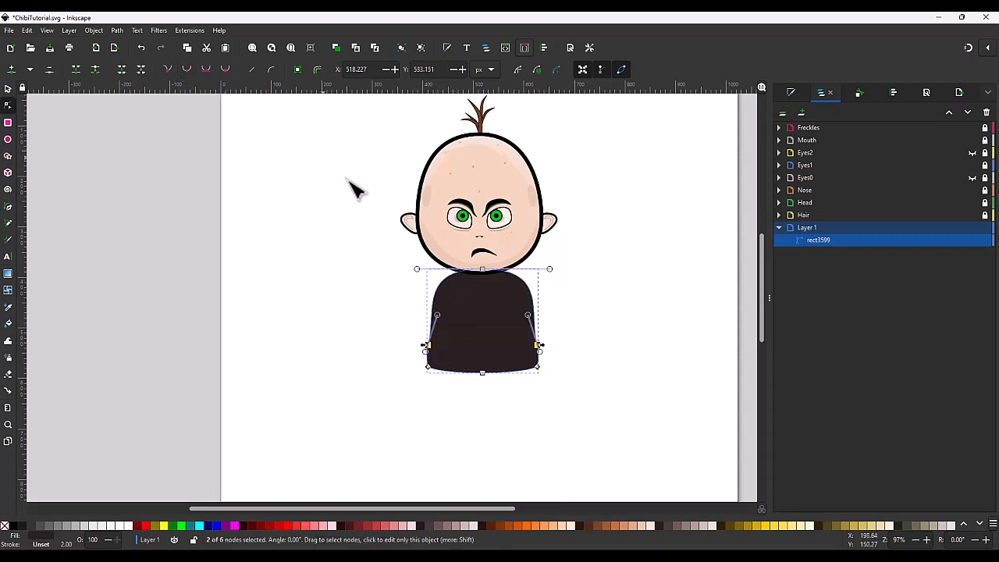
drag(439, 317, 429, 294)
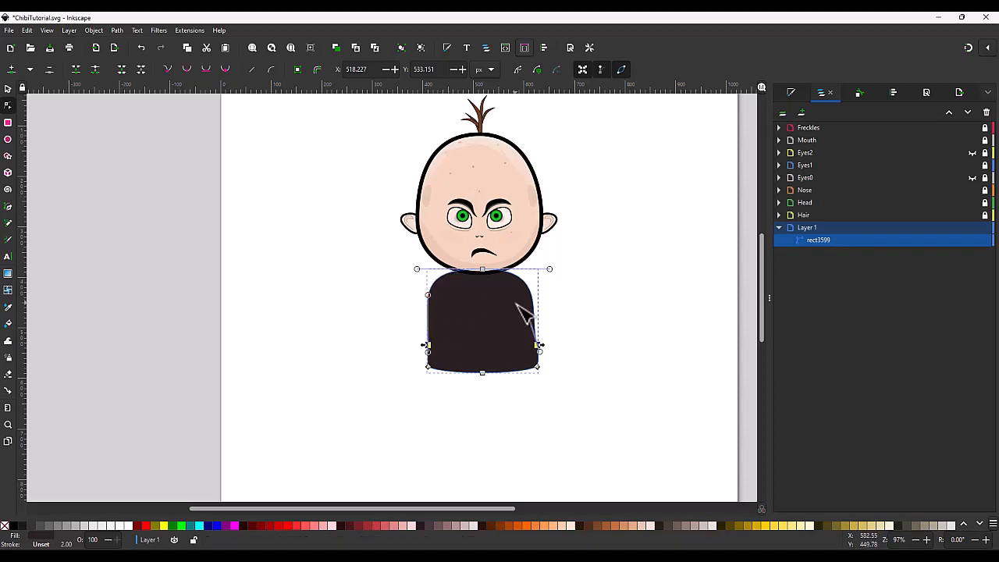
drag(527, 315, 536, 300)
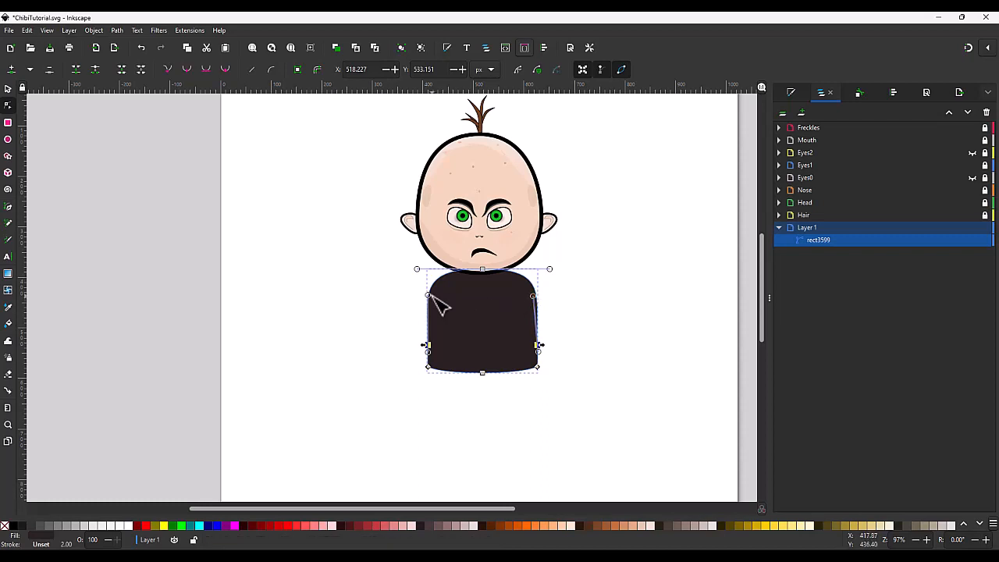
drag(432, 296, 438, 297)
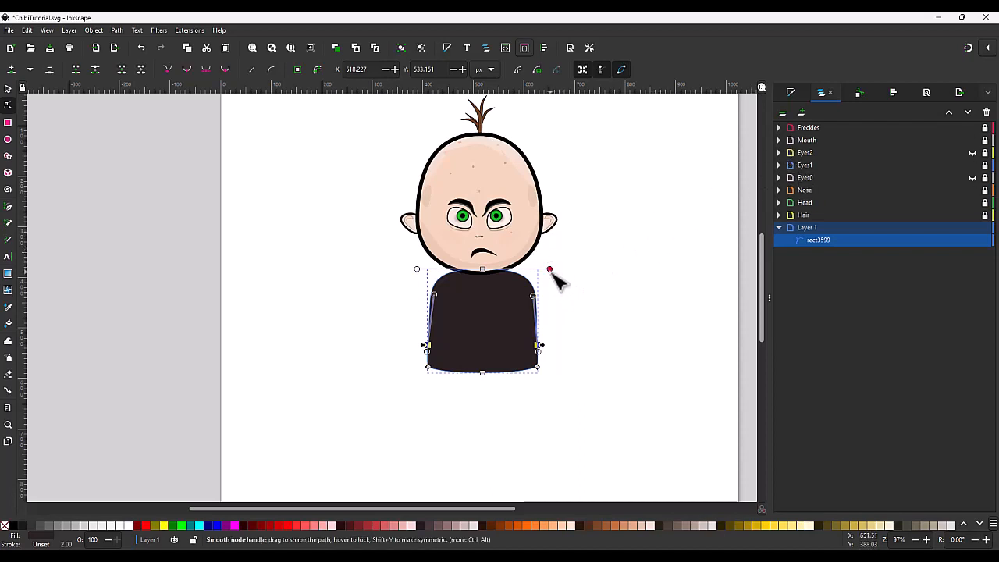
- Shorten both handles of the torso's top node to slope the shoulders, and fill the shape with the head's skin colour
drag(550, 270, 516, 270)
drag(417, 269, 444, 270)
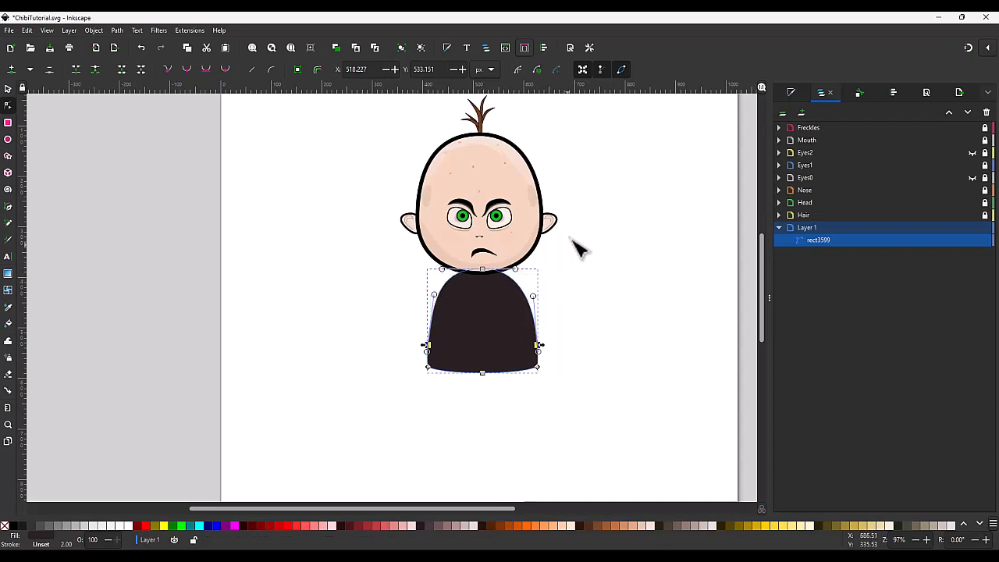
click(790, 92)
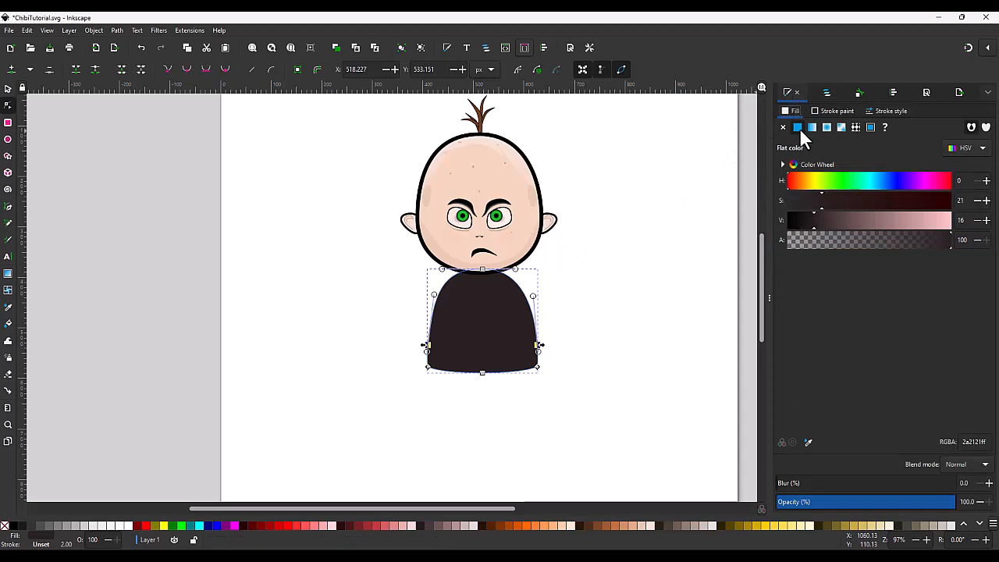
click(809, 441)
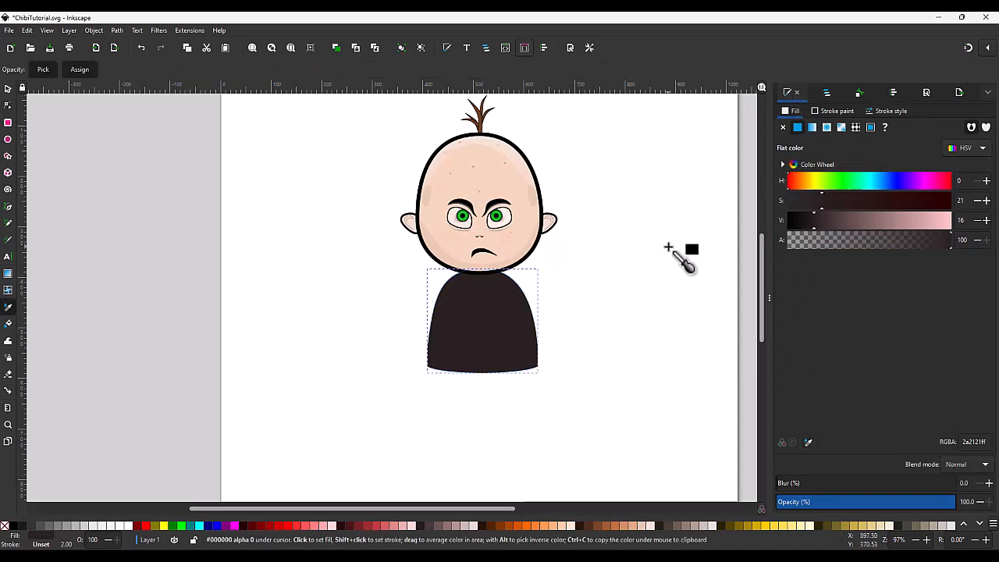
click(507, 192)
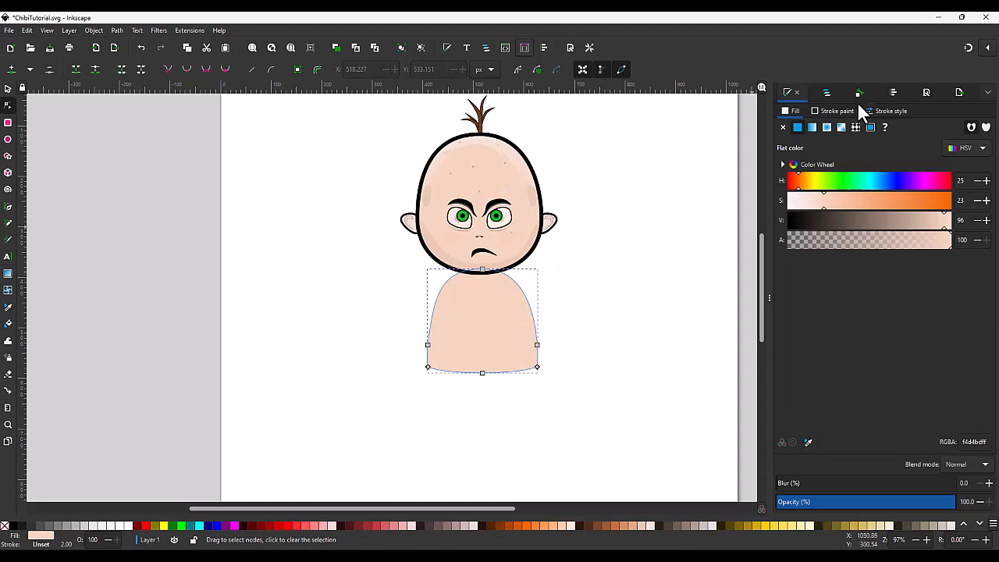
- Give the torso a flat black stroke with a width of 4 px
click(834, 113)
click(795, 128)
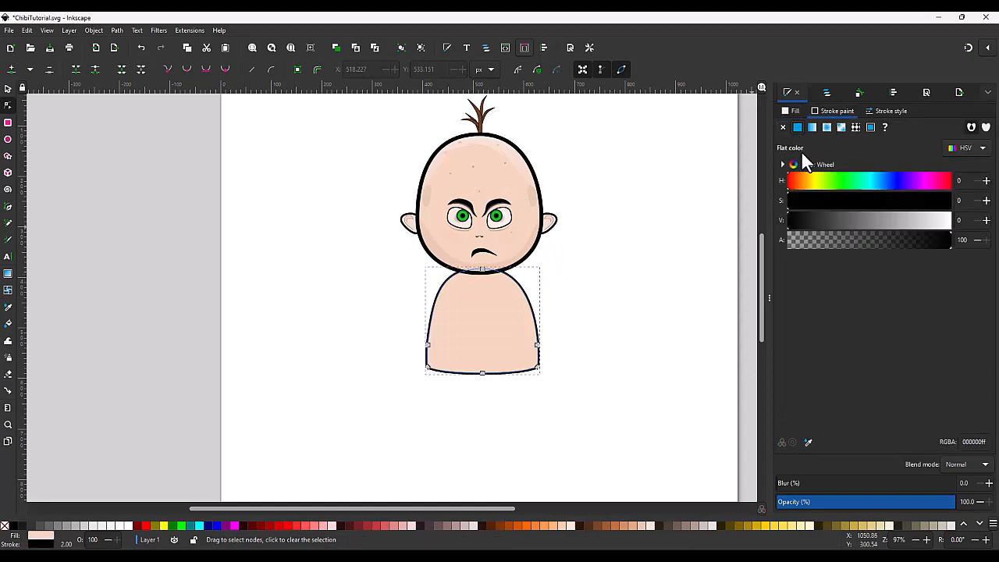
click(882, 111)
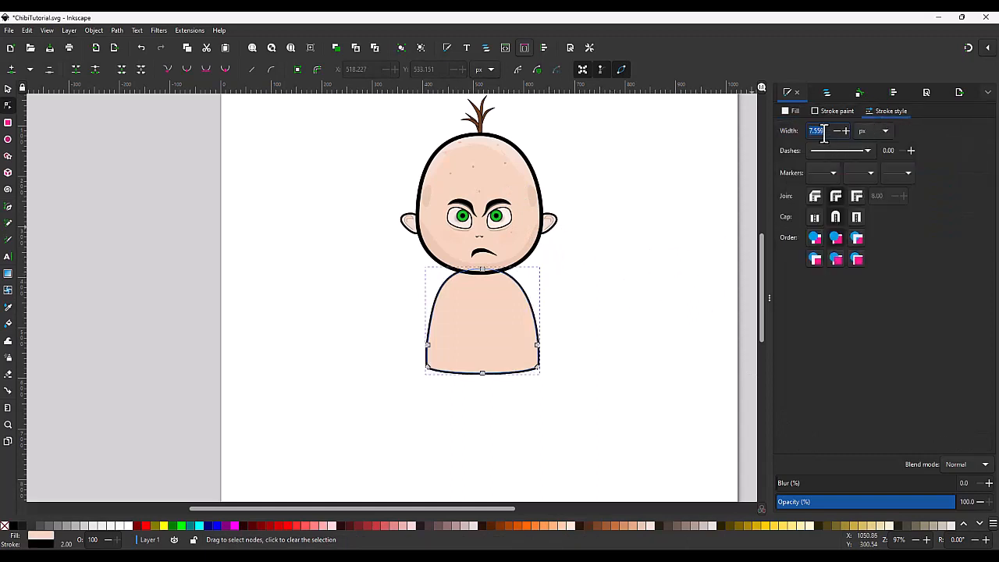
text(4)
key(Return)
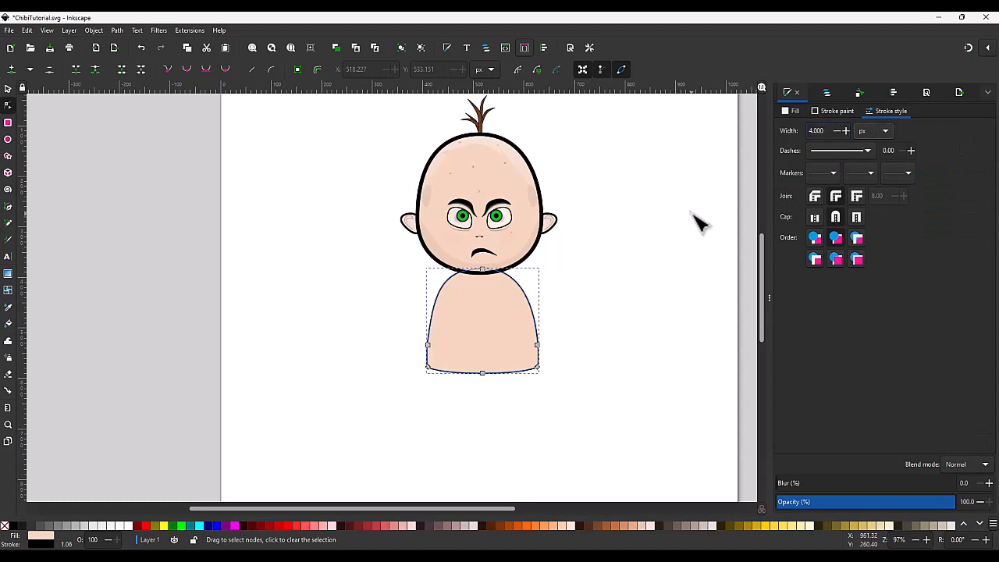
- Change the torso's paint order so the stroke lies over the fill, and set the stroke width to 8 px
key(s)
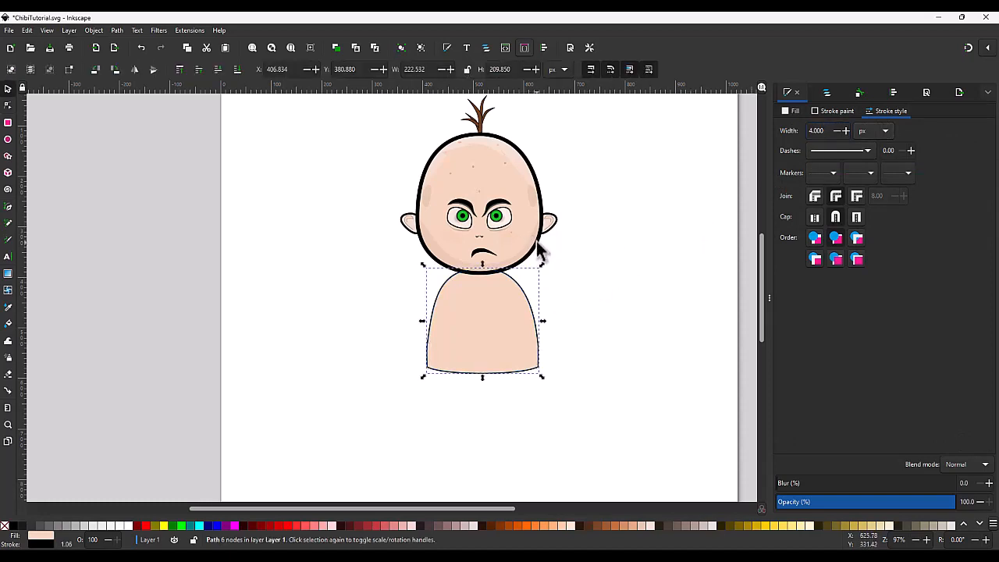
click(827, 93)
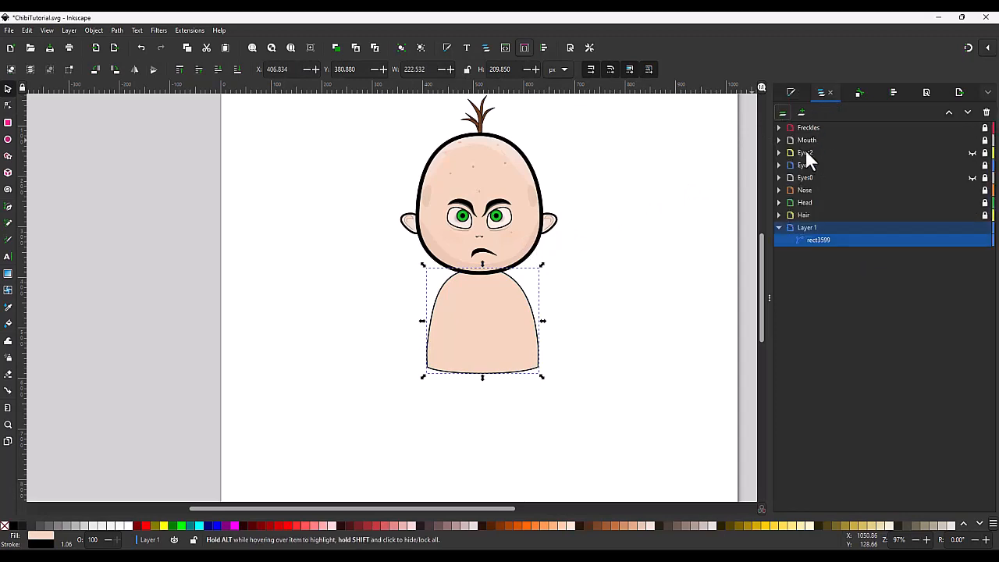
click(789, 90)
click(814, 238)
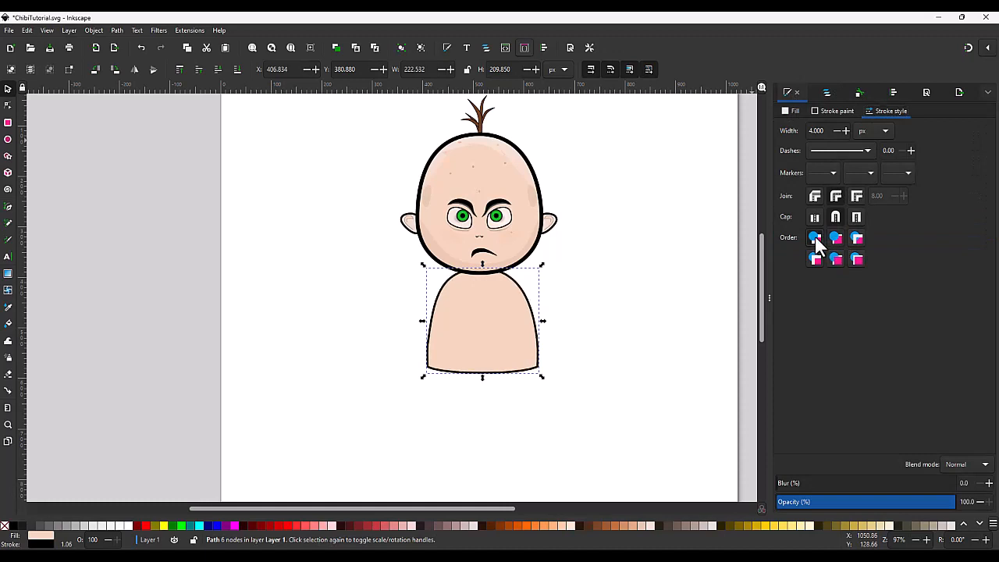
click(826, 91)
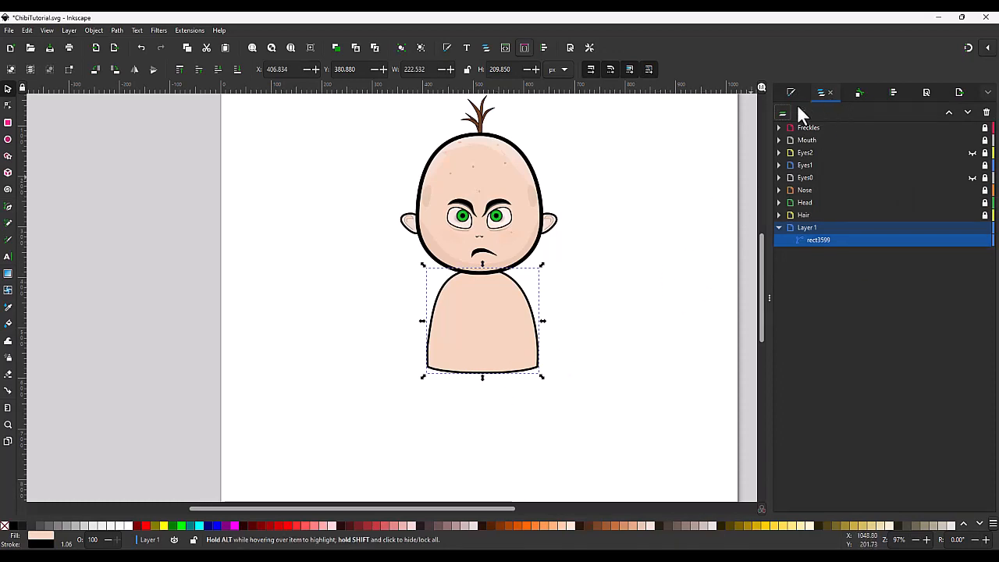
click(791, 93)
click(817, 131)
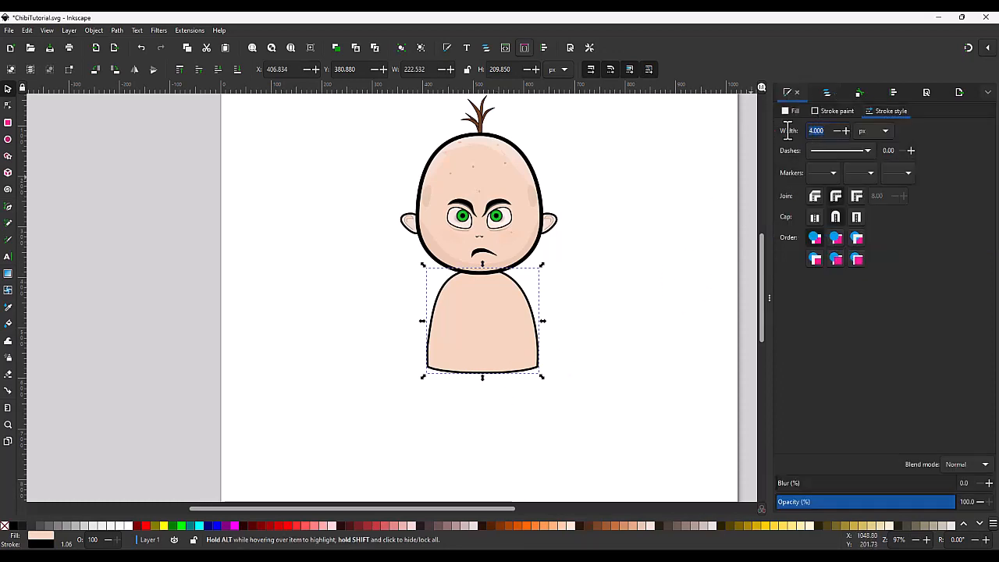
text(8)
key(Return)
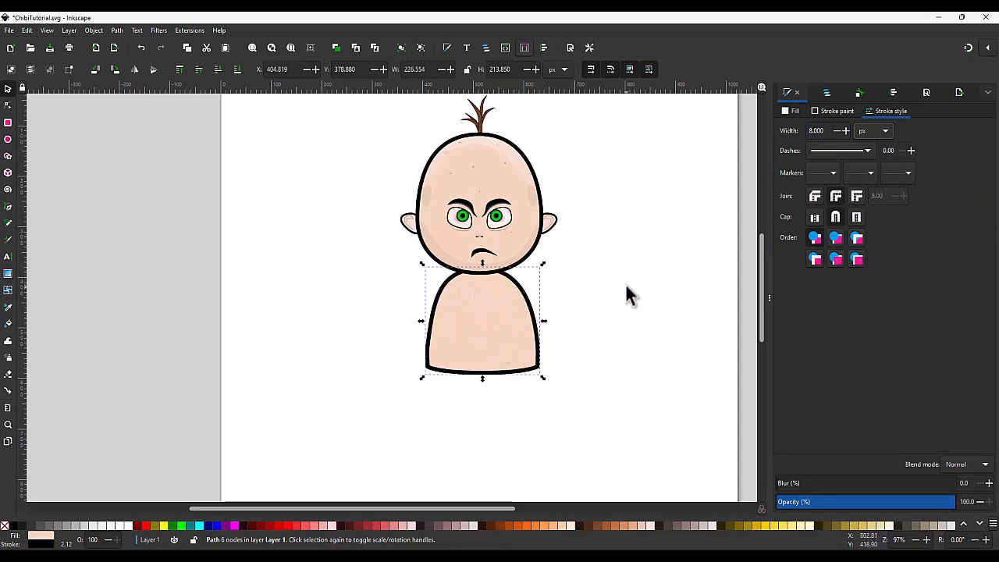
- Duplicate the torso, keeping the original underneath as a locked path named torso
click(824, 92)
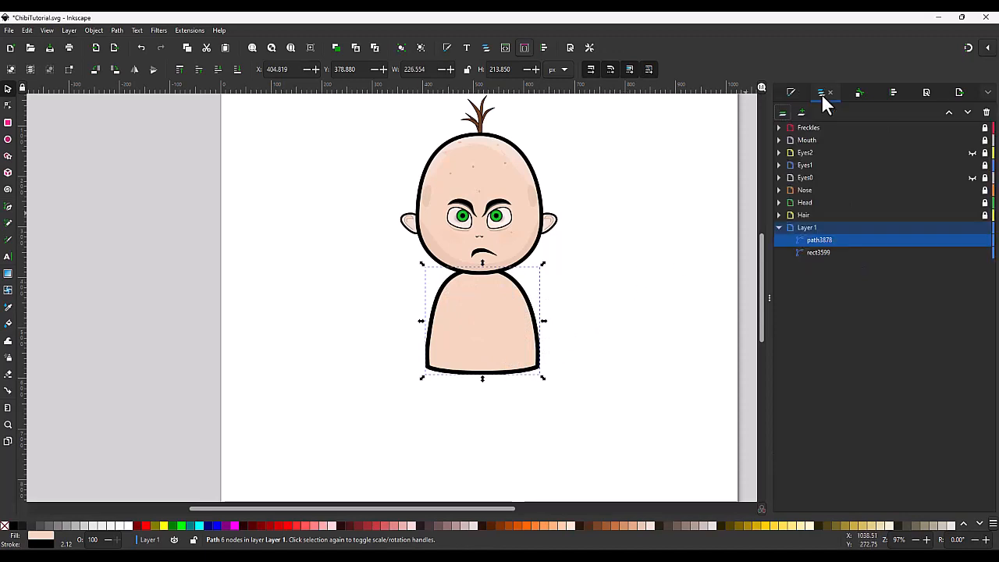
click(820, 252)
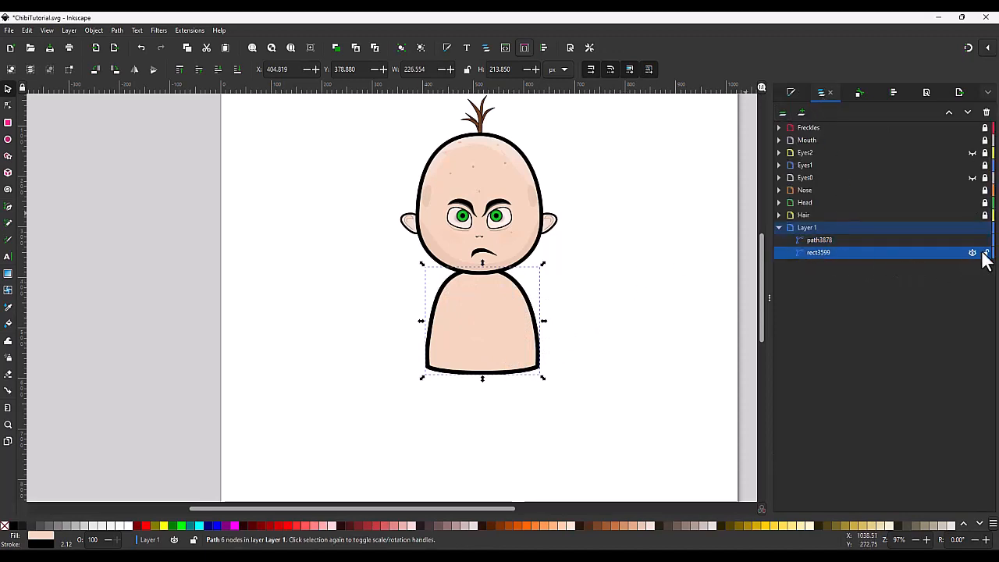
double_click(847, 254)
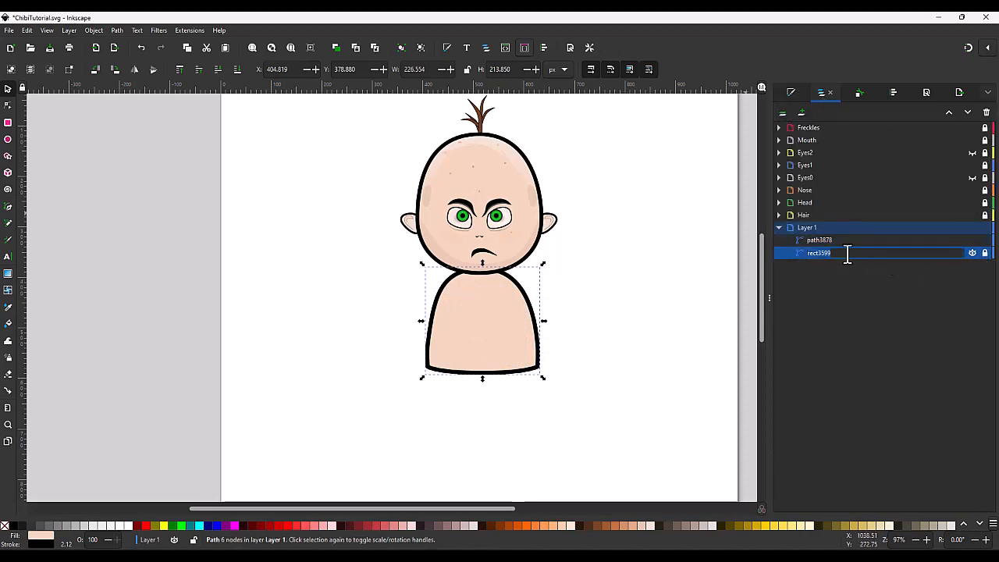
text(B)
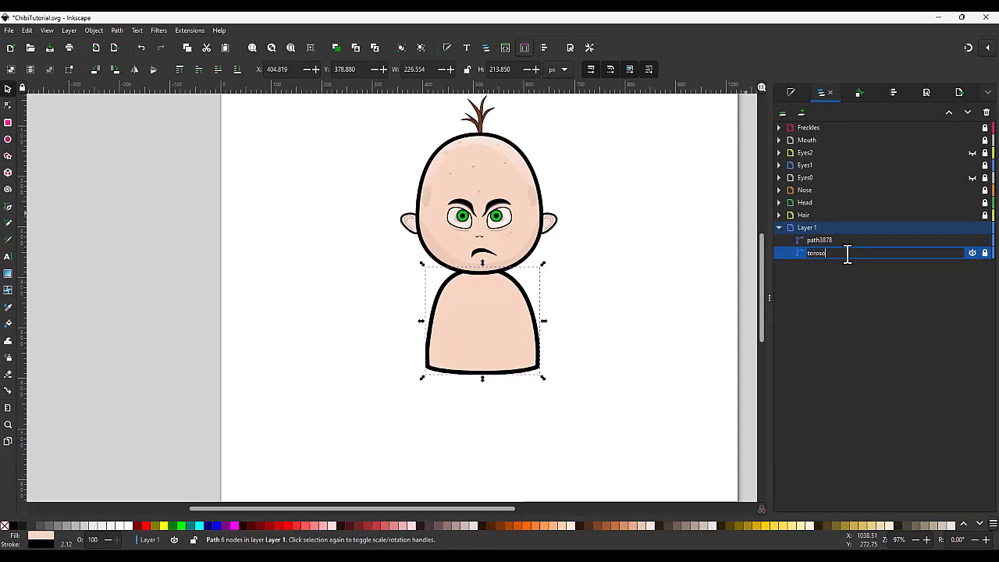
key(Return)
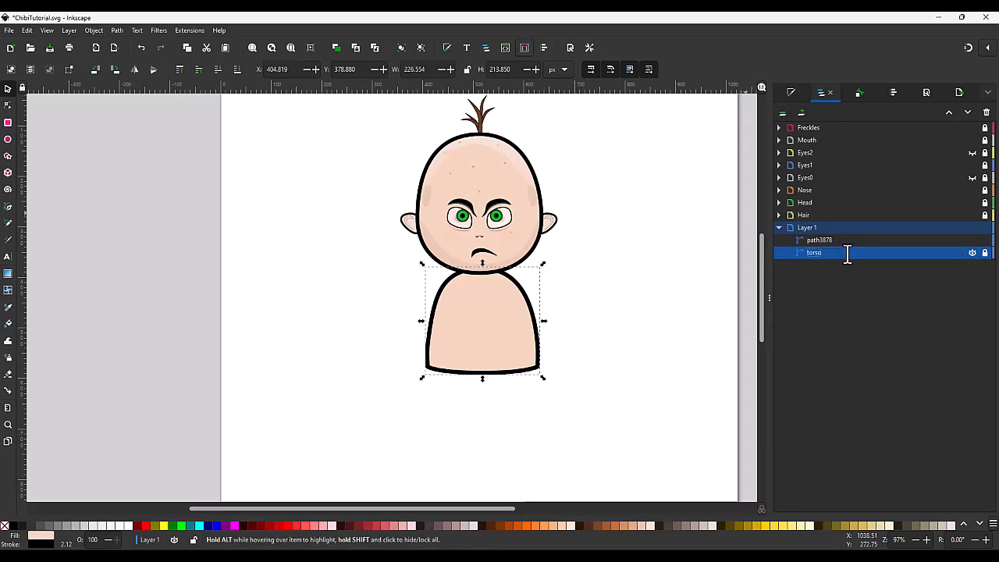
- Recolour the duplicate torso with a near-black fill of value 11 and a dark grey stroke of value 7
click(845, 240)
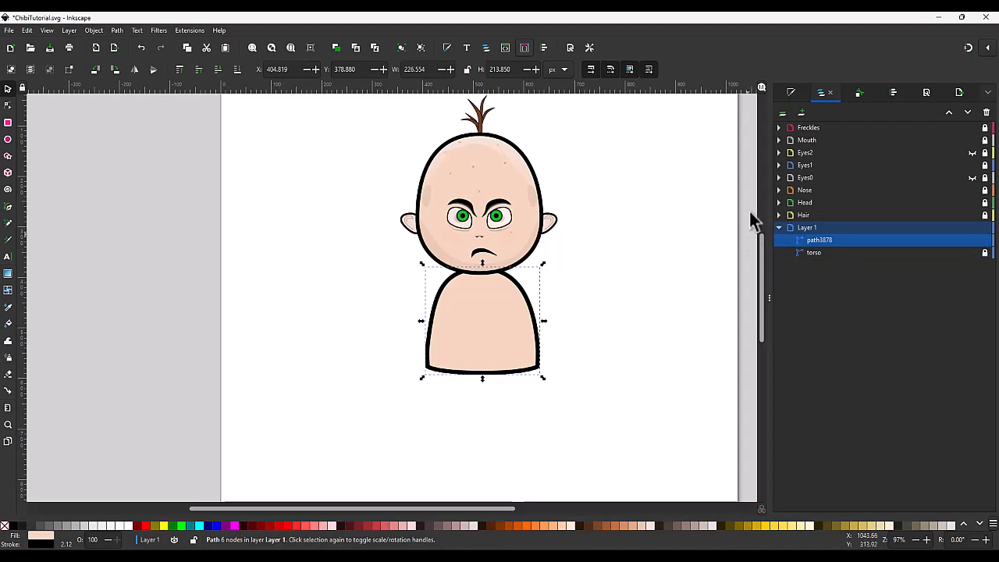
click(790, 91)
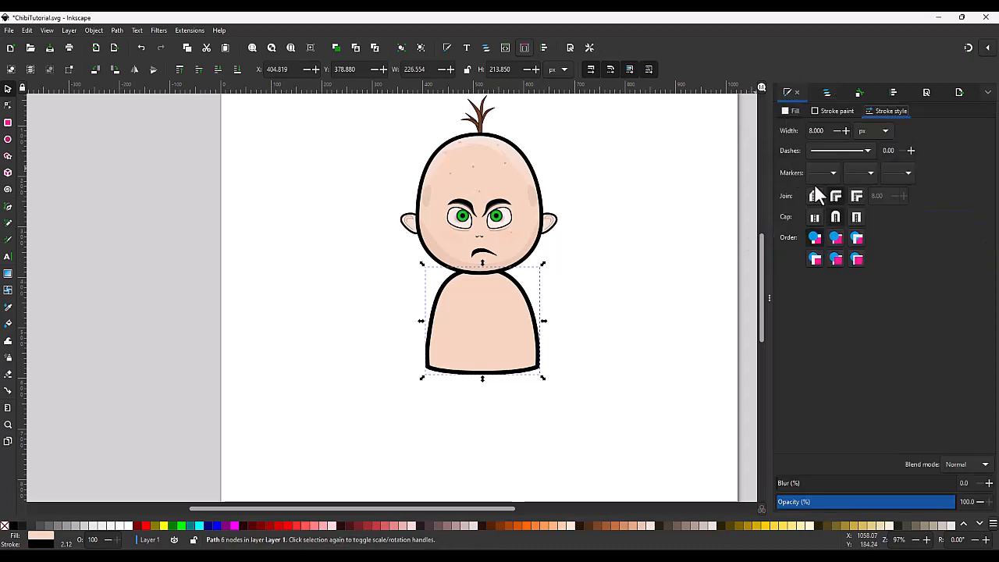
click(790, 111)
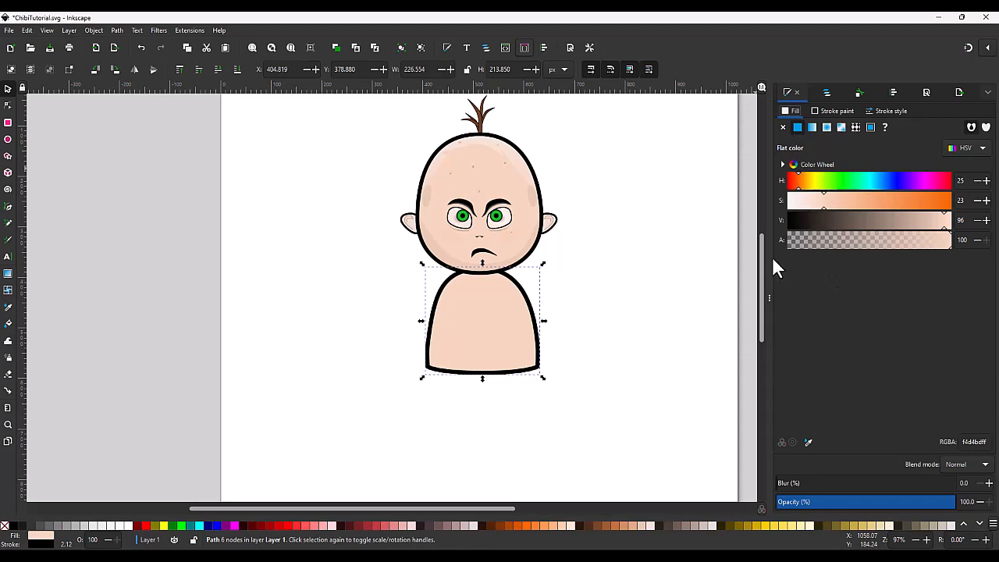
drag(897, 220, 805, 217)
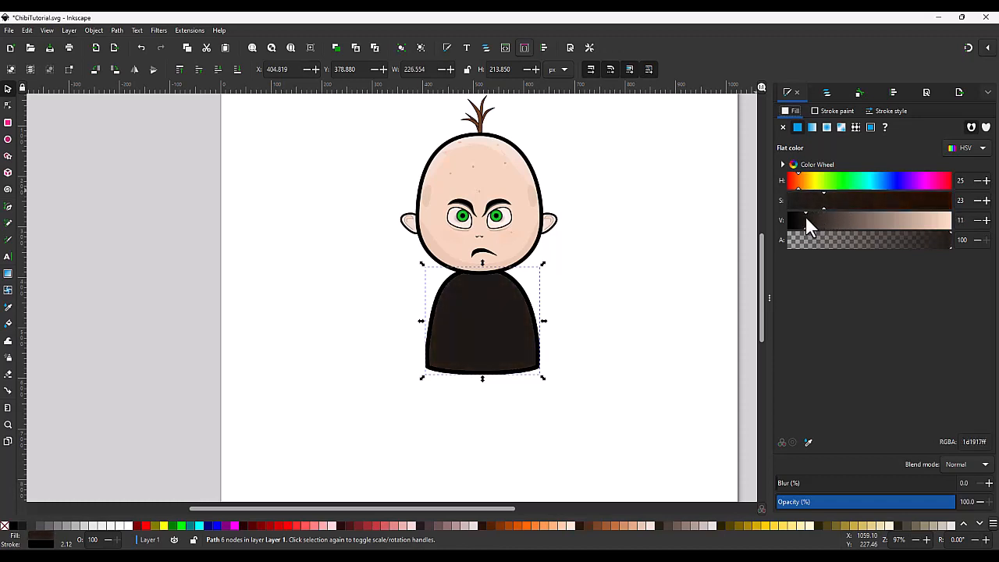
click(833, 112)
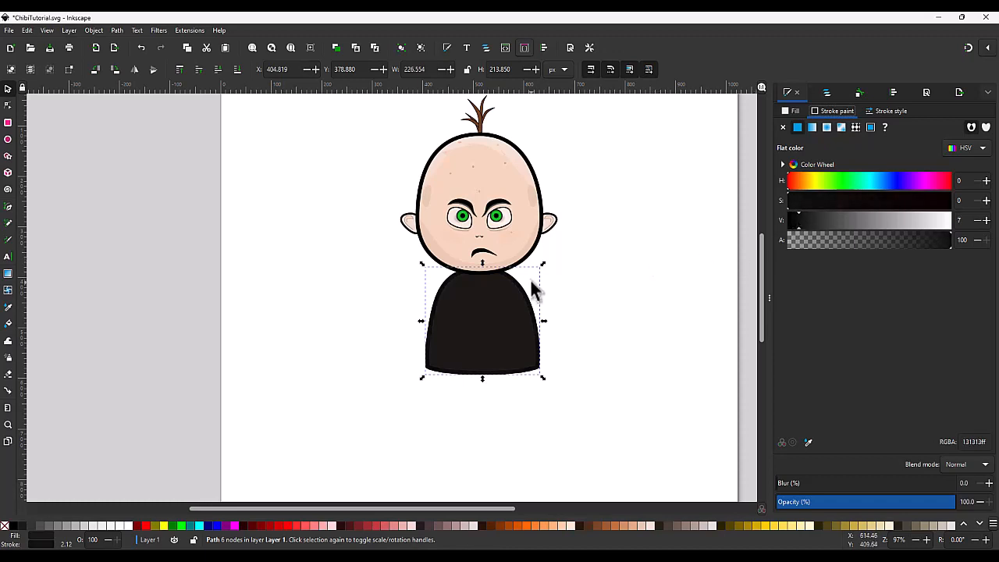
- Move Layer 1 above all the other layers so the body sits in front of the head
click(815, 92)
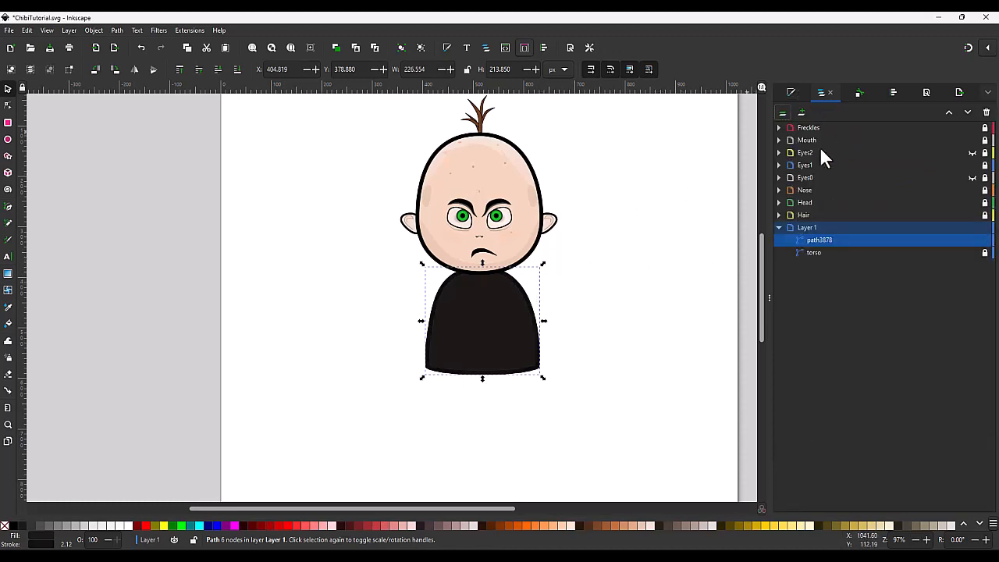
drag(811, 224, 842, 123)
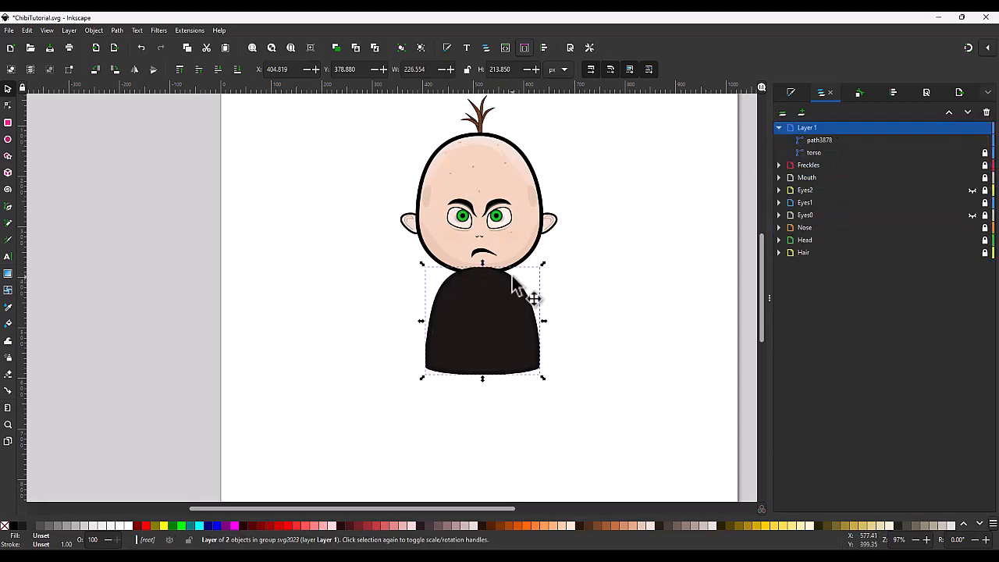
- Add one path node on each shoulder of the dark duplicate, either side of its top centre node
key(n)
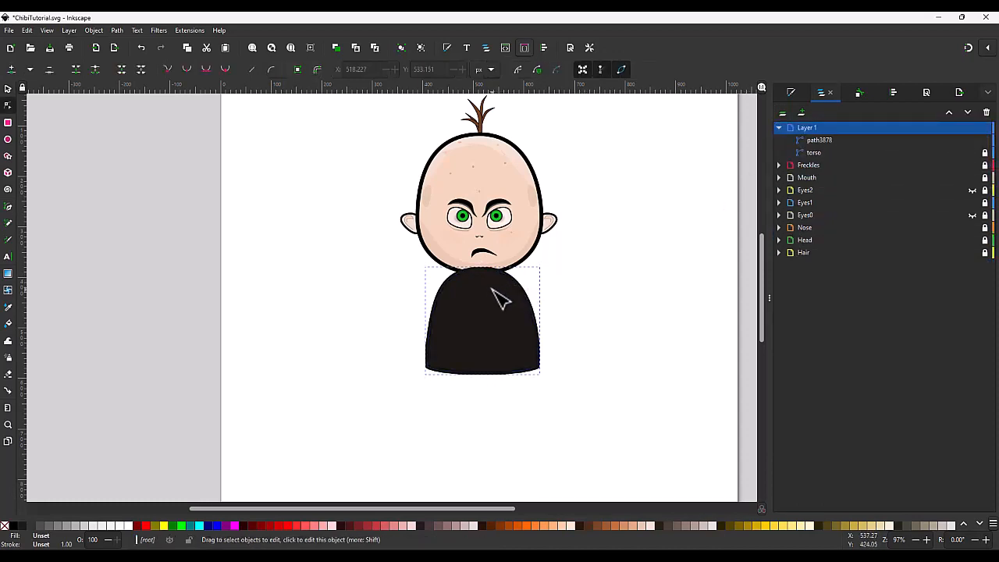
click(501, 297)
drag(574, 290, 411, 250)
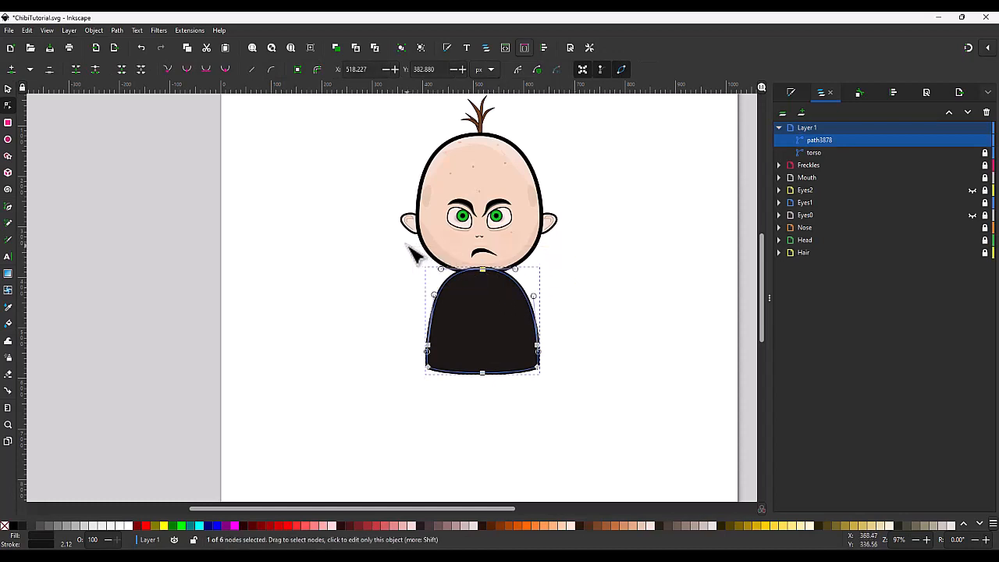
double_click(451, 277)
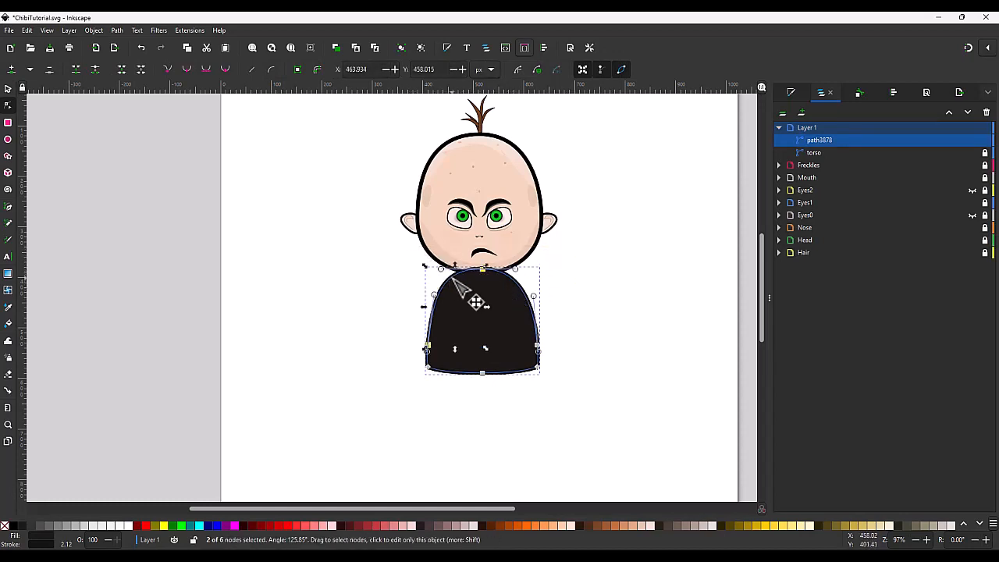
double_click(516, 281)
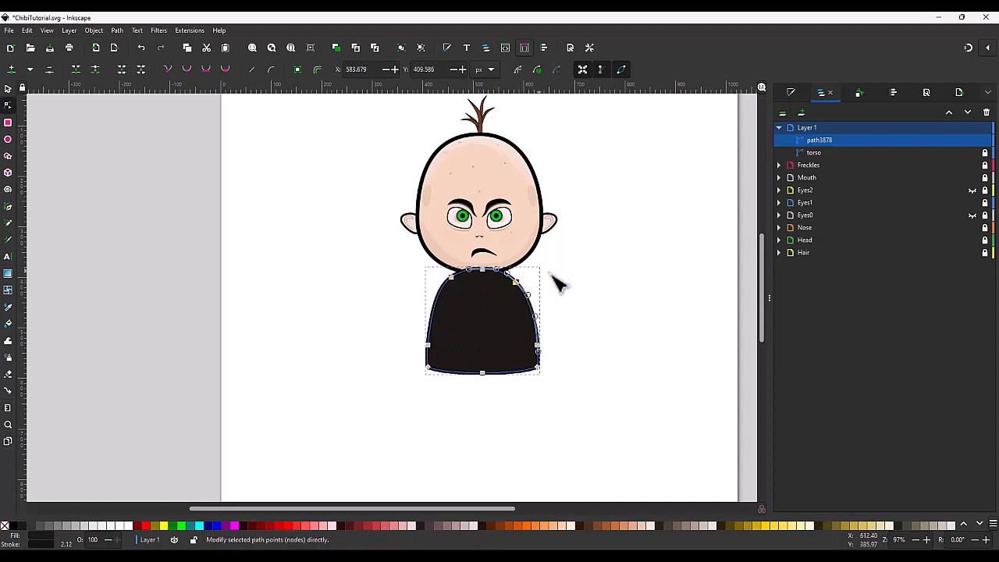
click(587, 273)
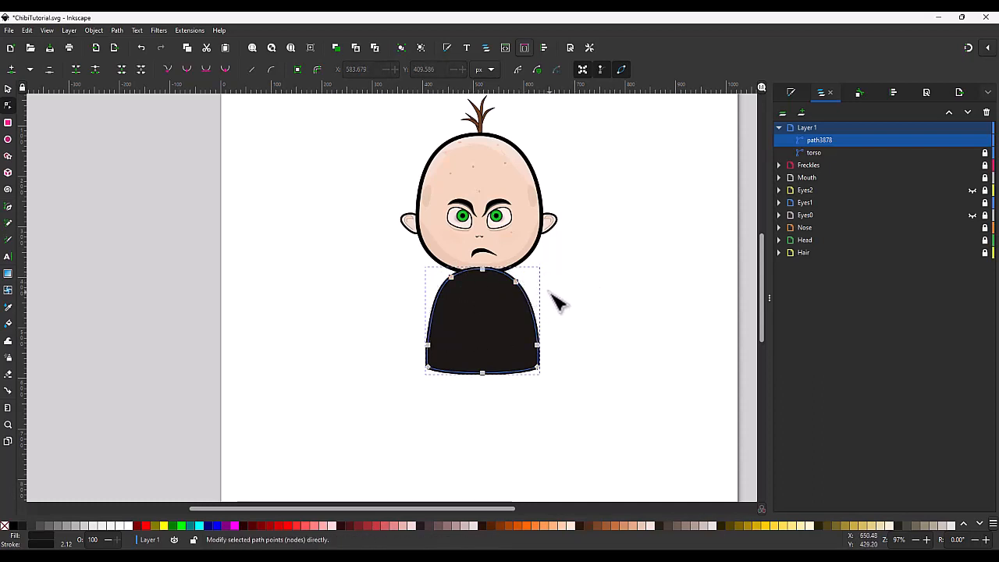
- Lower the dark shape's top centre node about 56 px and widen its handles to form a rounded neckline
drag(482, 270, 486, 301)
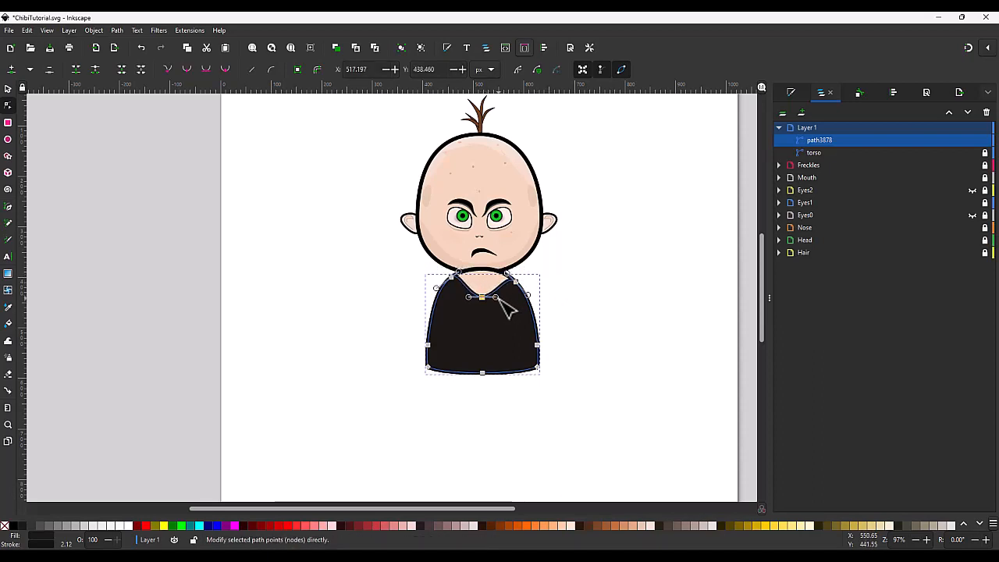
drag(497, 298, 454, 298)
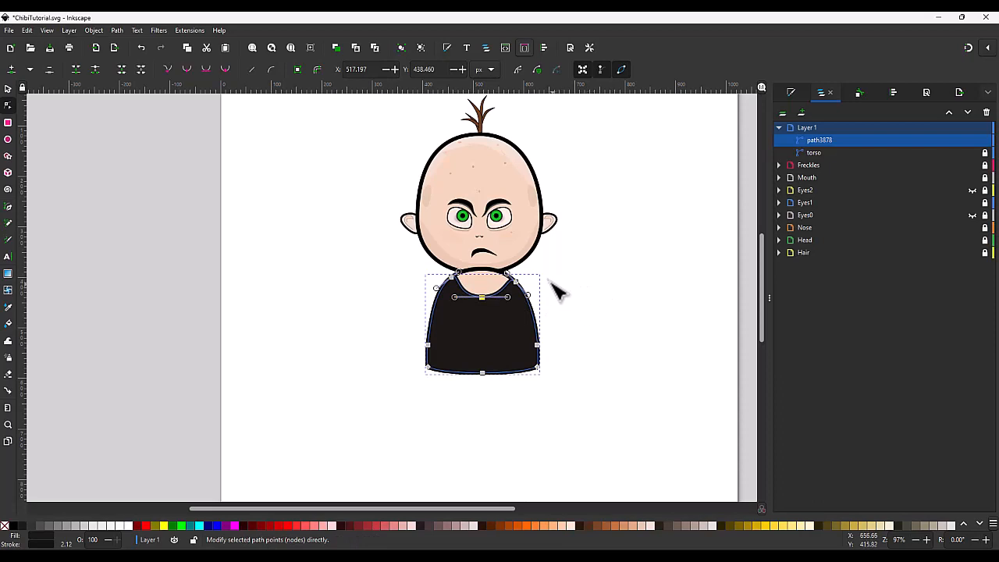
- Adjust the shoulder nodes and pull the side nodes' upper handles upward and outward to broaden both shoulders of the dark shirt
click(515, 279)
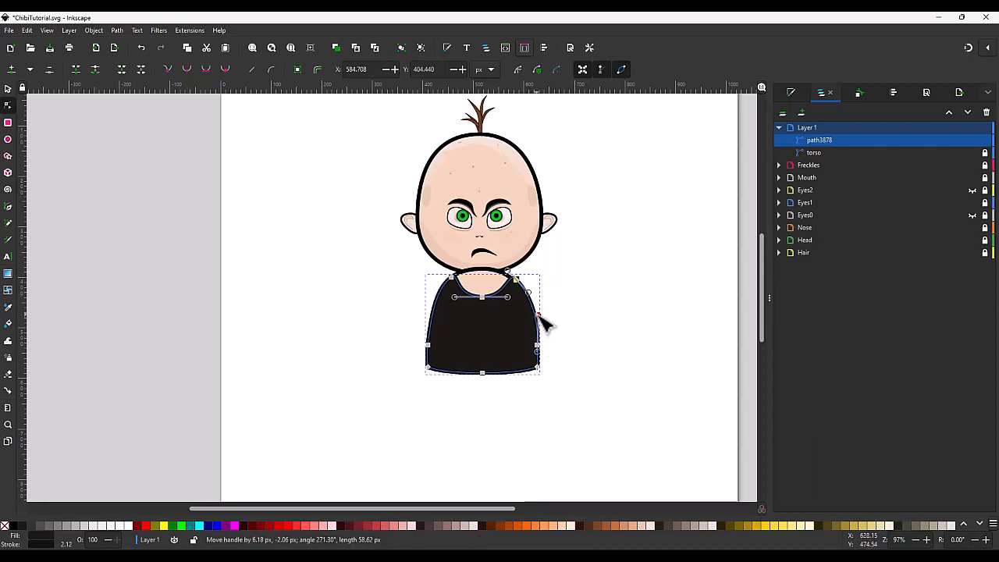
click(427, 345)
drag(435, 312, 431, 283)
click(516, 279)
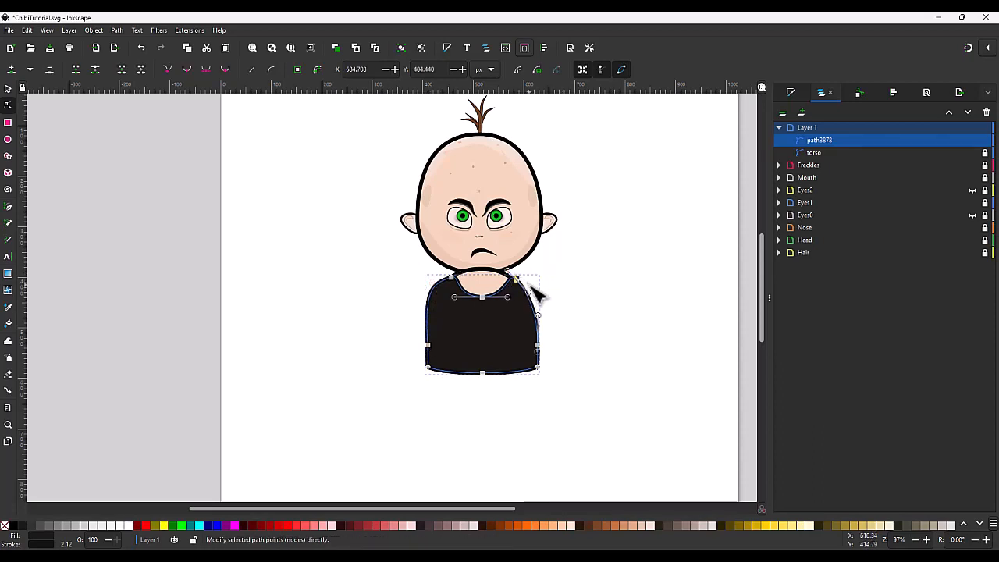
mouse_move(528, 292)
mouse_down()
mouse_move(533, 284)
mouse_move(537, 308)
mouse_move(538, 297)
mouse_up()
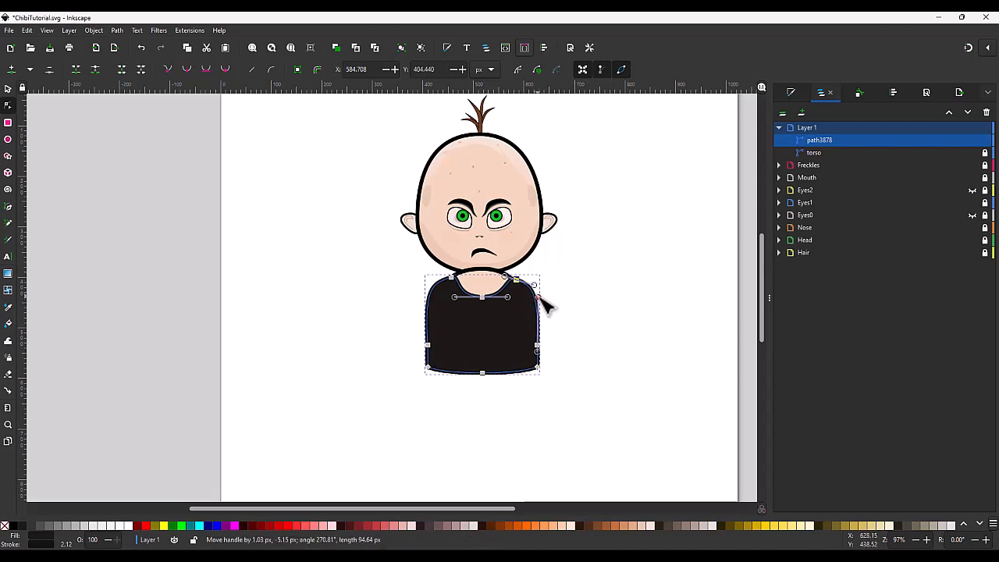
- Try to narrow the dark shirt's hem by scaling its two bottom corner nodes to about 96%
key(s)
click(550, 297)
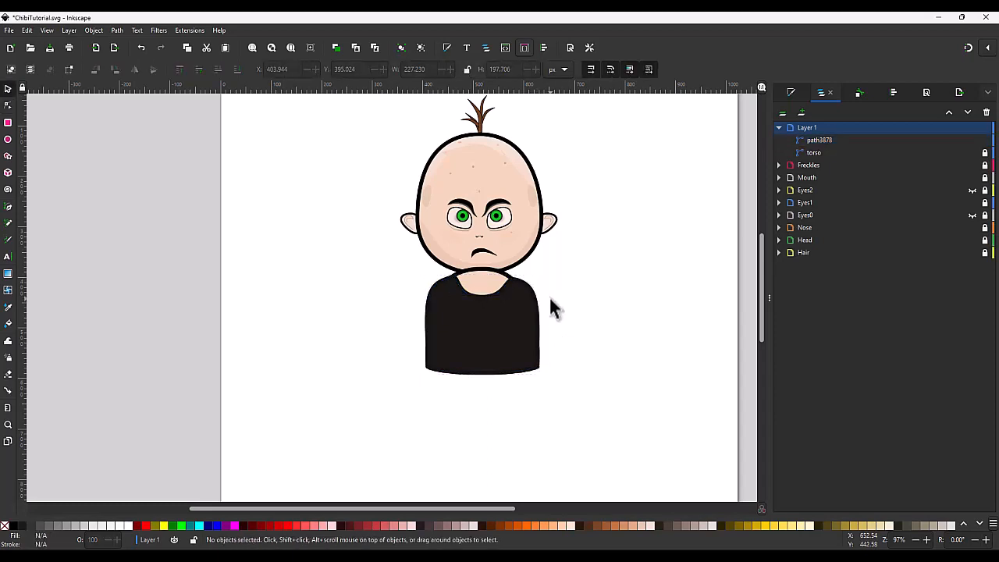
click(443, 365)
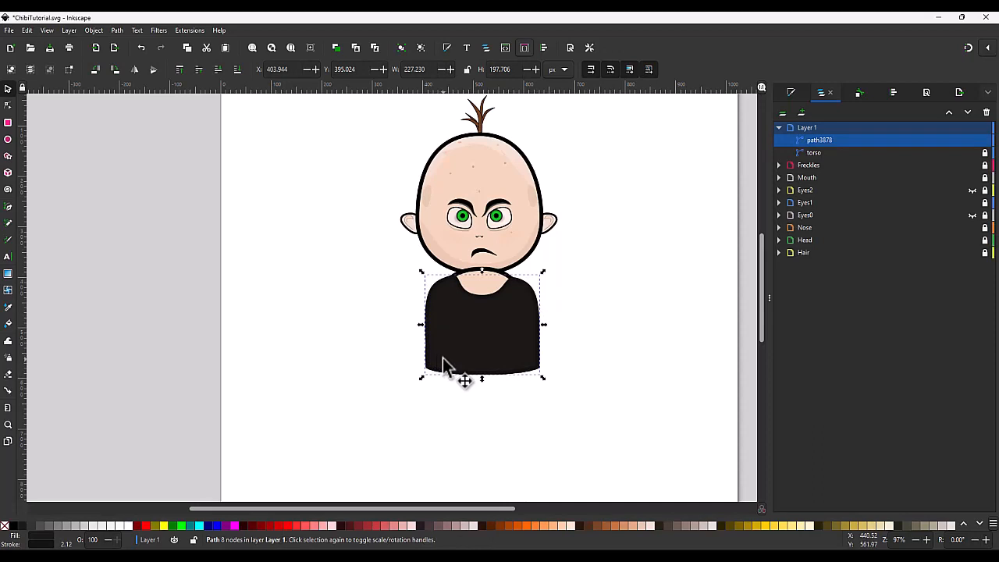
key(n)
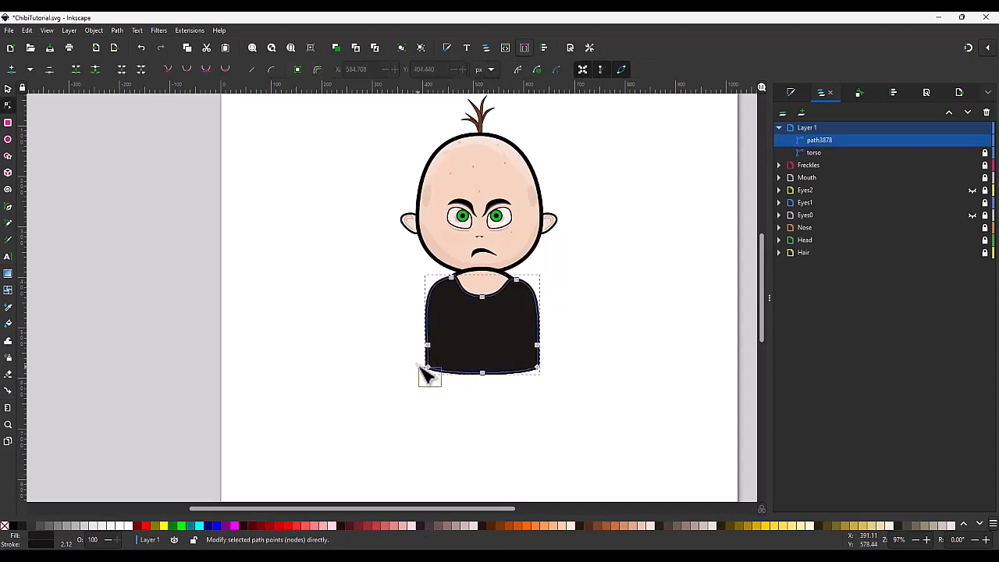
click(424, 368)
shift+click(536, 365)
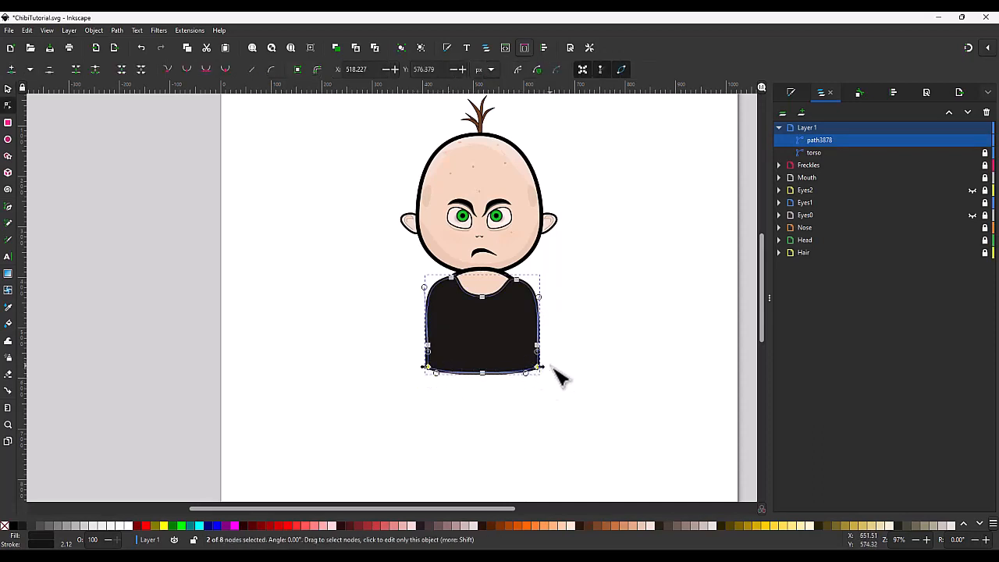
drag(543, 367, 539, 369)
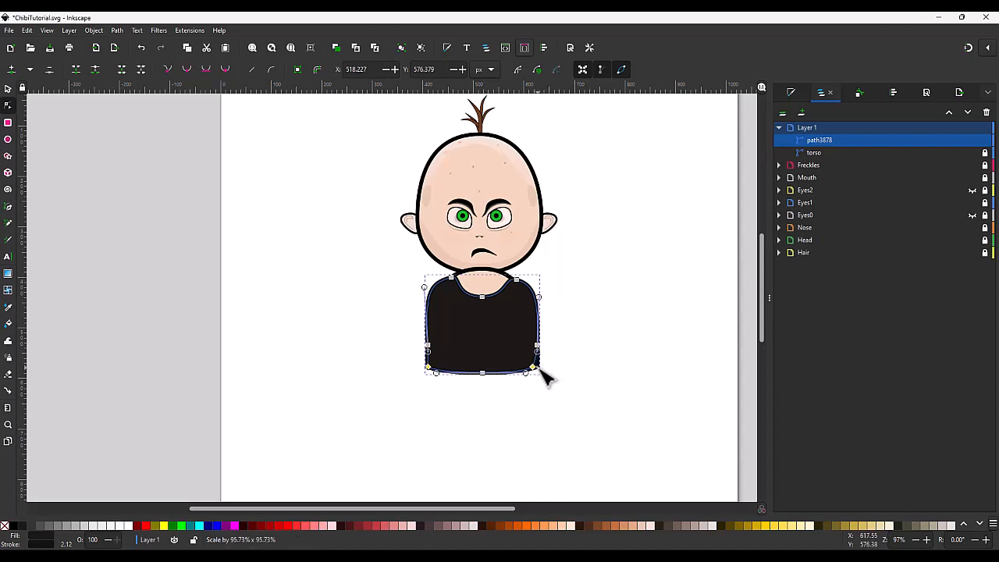
click(598, 350)
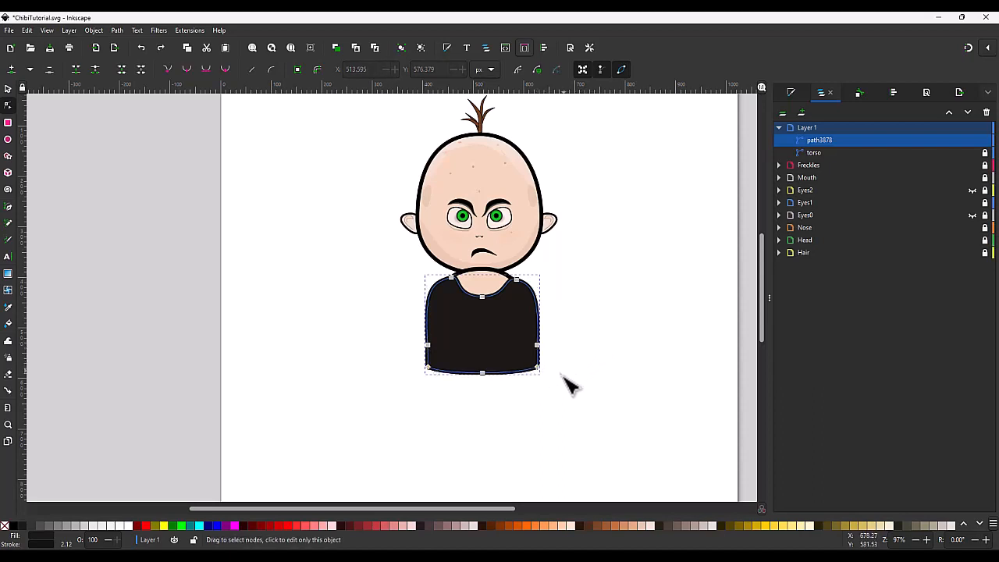
- Select the dark shirt's two bottom corner nodes and scale them inward equally from both sides to taper the hem
drag(554, 381, 523, 360)
drag(440, 389, 412, 355)
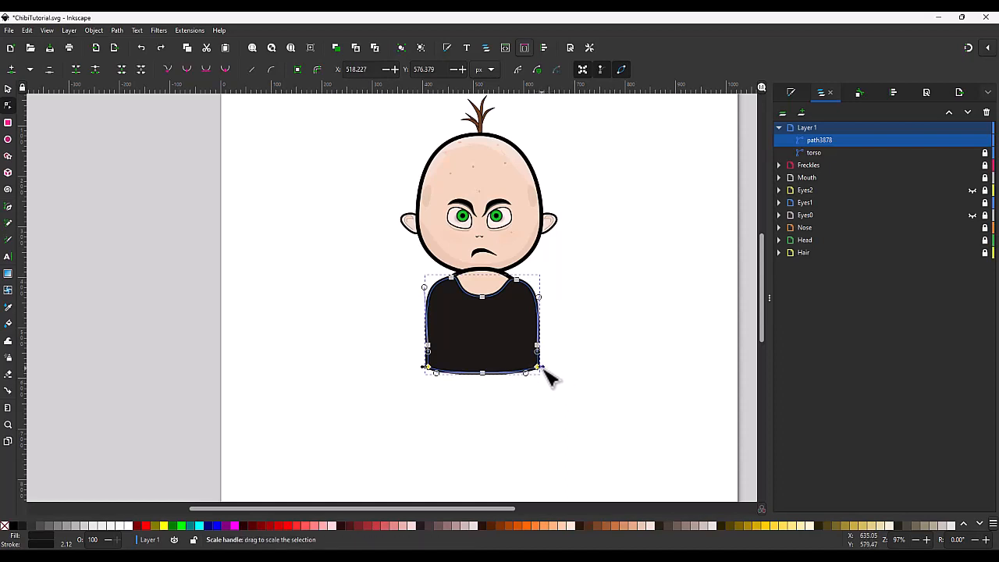
drag(545, 371, 539, 370)
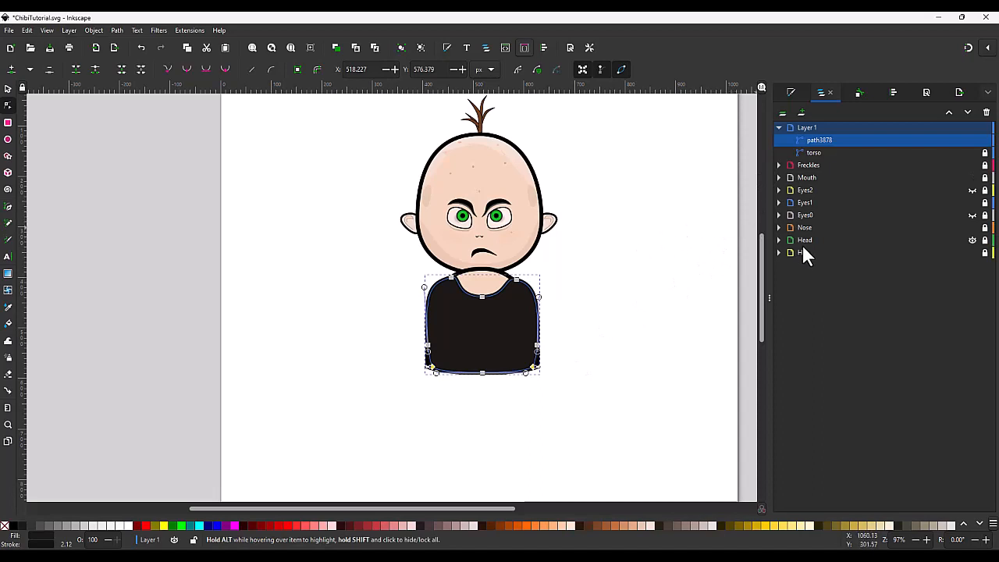
- Taper the skin-coloured torso path by scaling its two bottom corner nodes inward equally to match the shirt
click(819, 152)
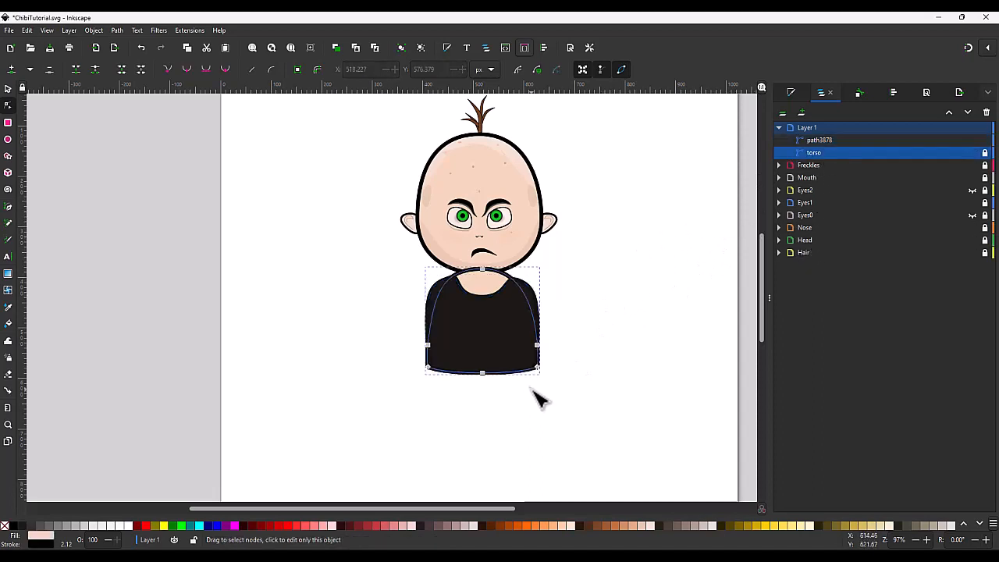
drag(567, 383, 499, 357)
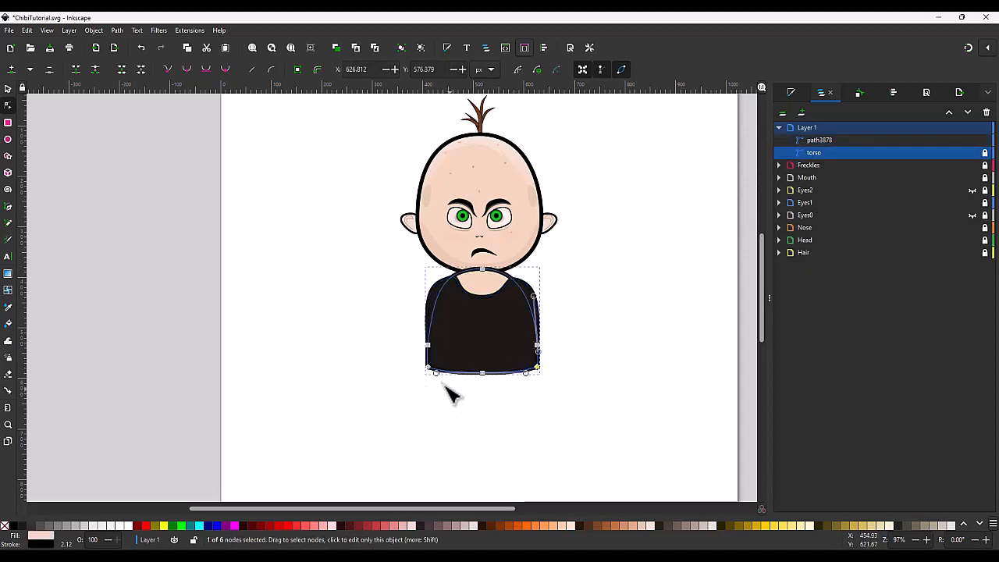
shift+click(427, 366)
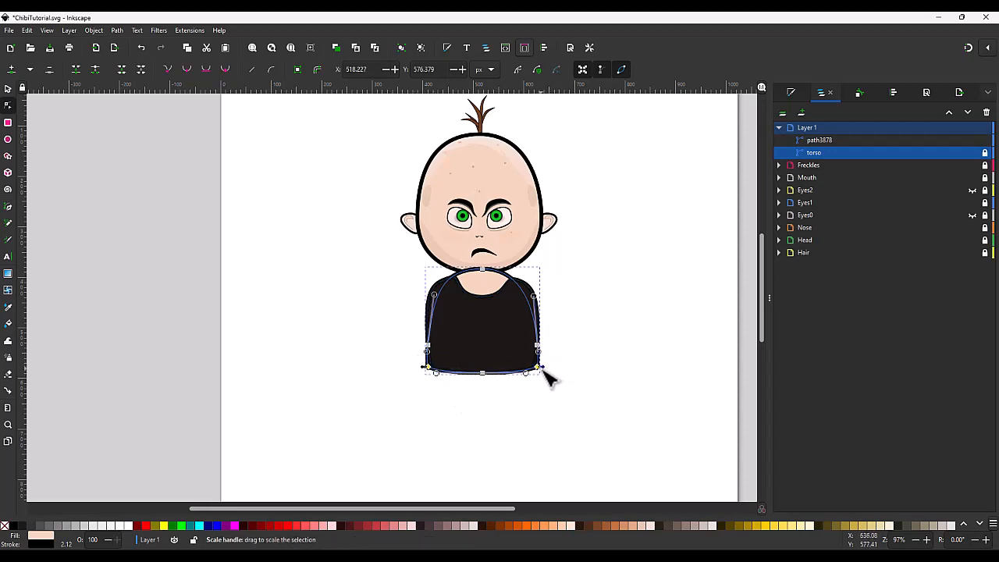
drag(543, 370, 539, 379)
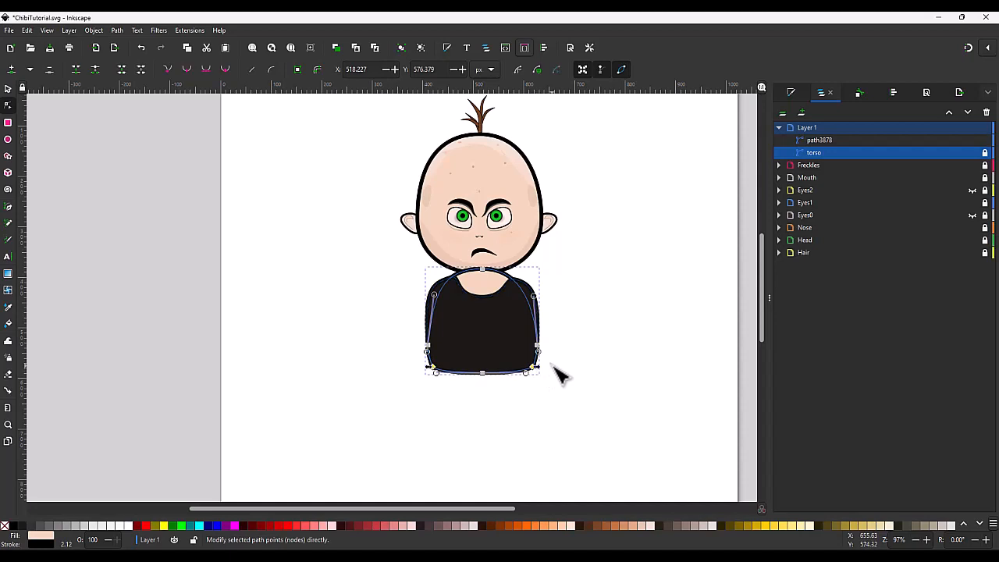
key(s)
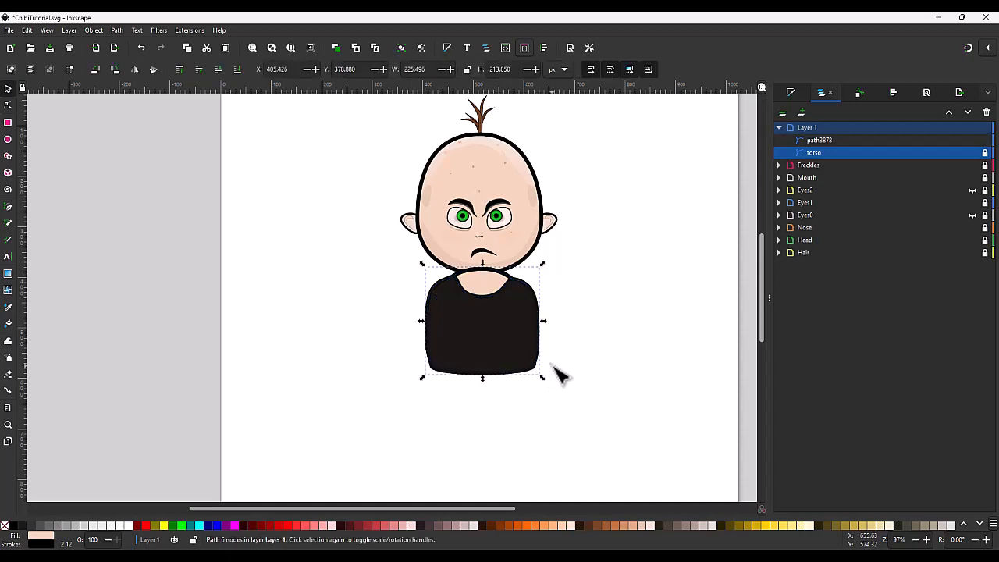
- Lighten the dark shirt's fill by raising its HSV value to 18, keeping the stroke colour at 131313ff
click(839, 141)
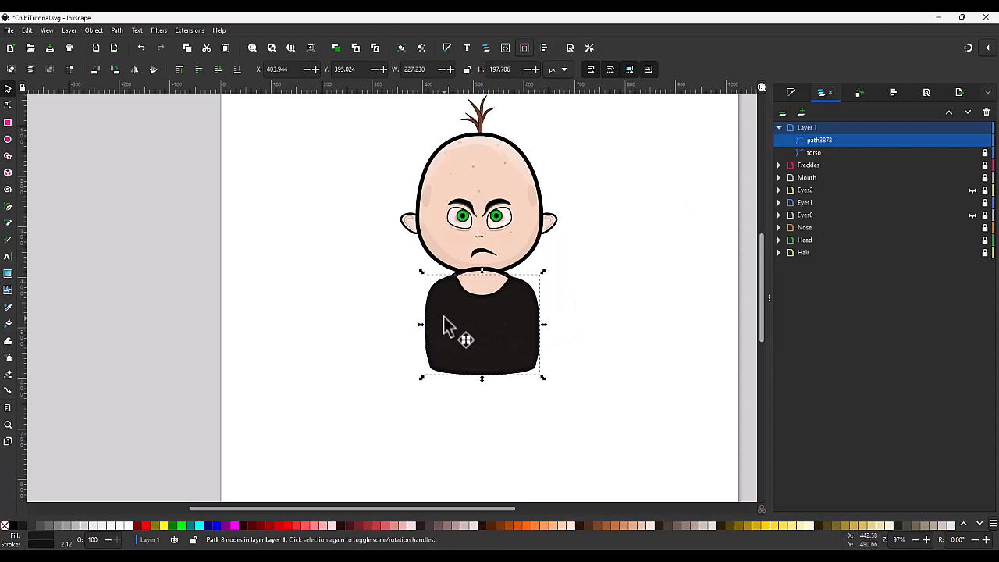
click(790, 94)
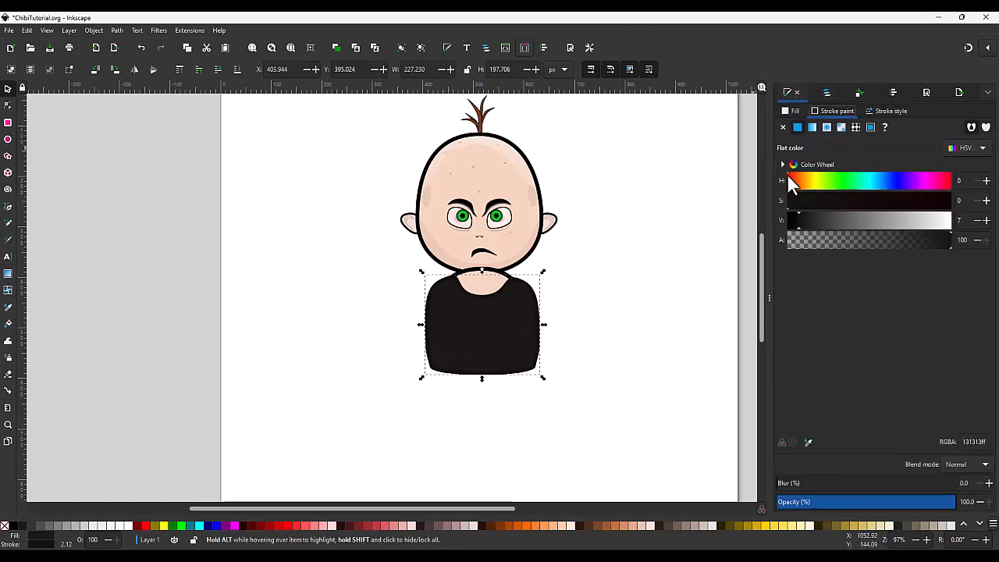
drag(799, 225, 812, 222)
key(ctrl+z)
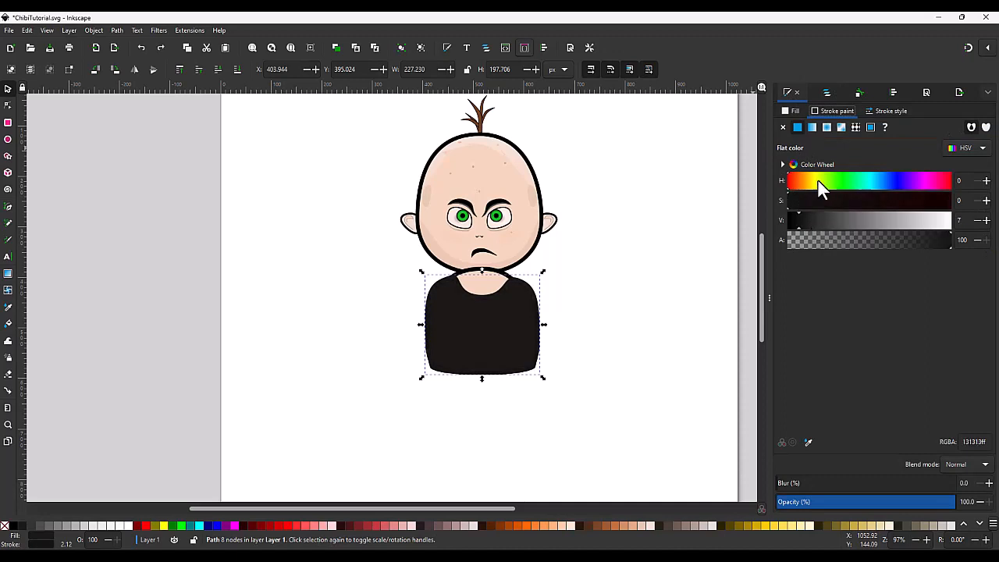
click(795, 111)
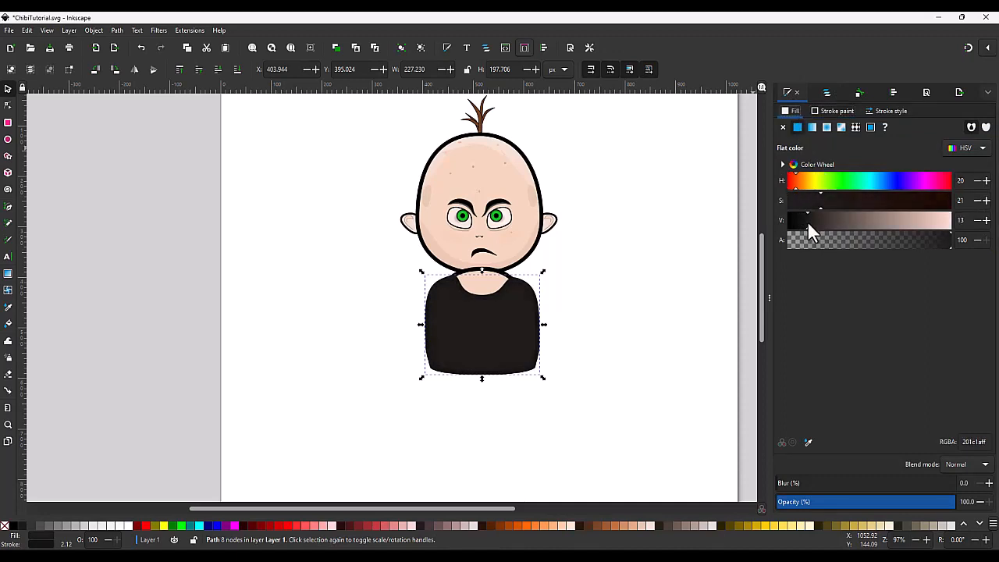
drag(808, 222, 816, 222)
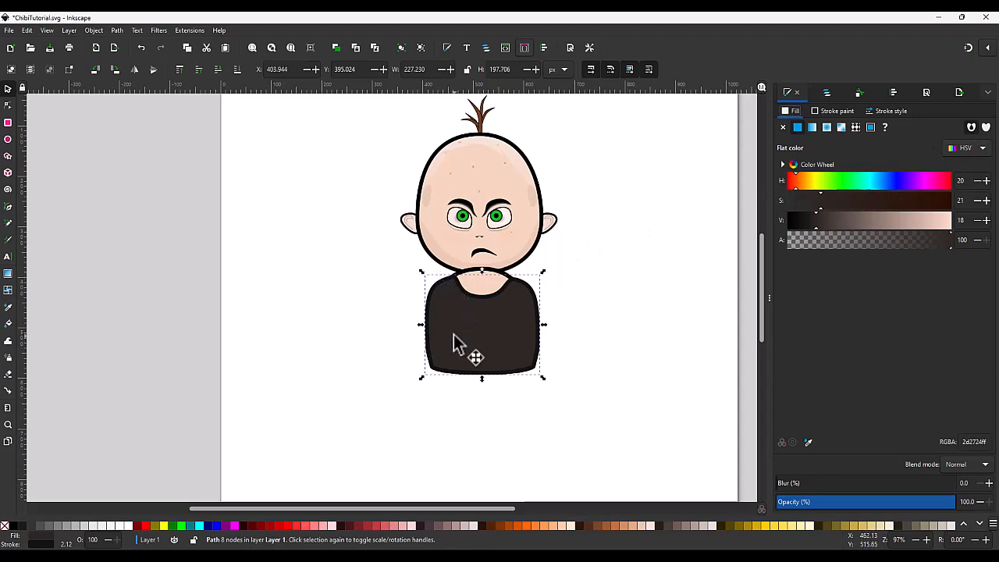
- Draw a straight diagonal line about 63 px wide and 32 px high on the left half of the shirt's chest
scroll(515, 338, up, 2)
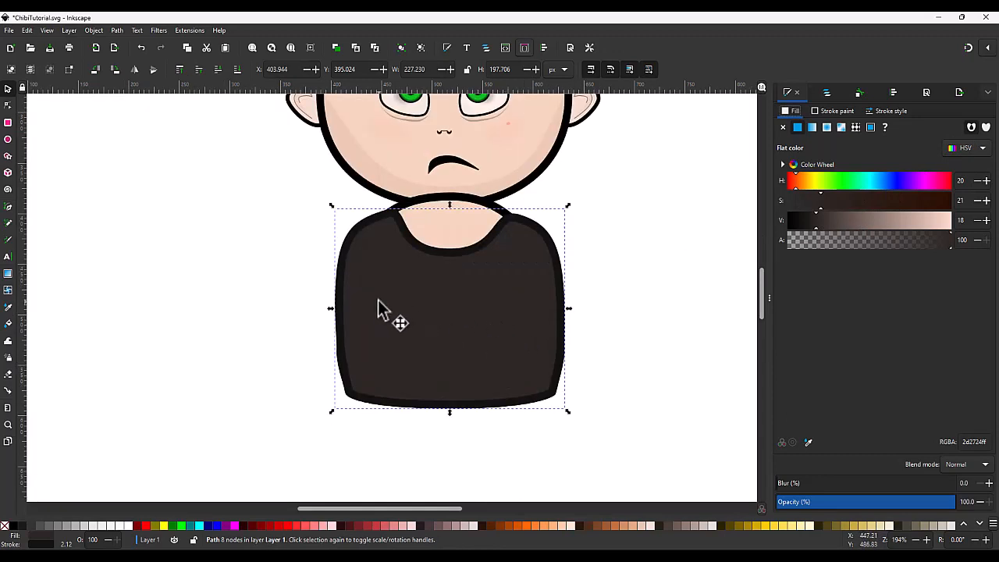
key(b)
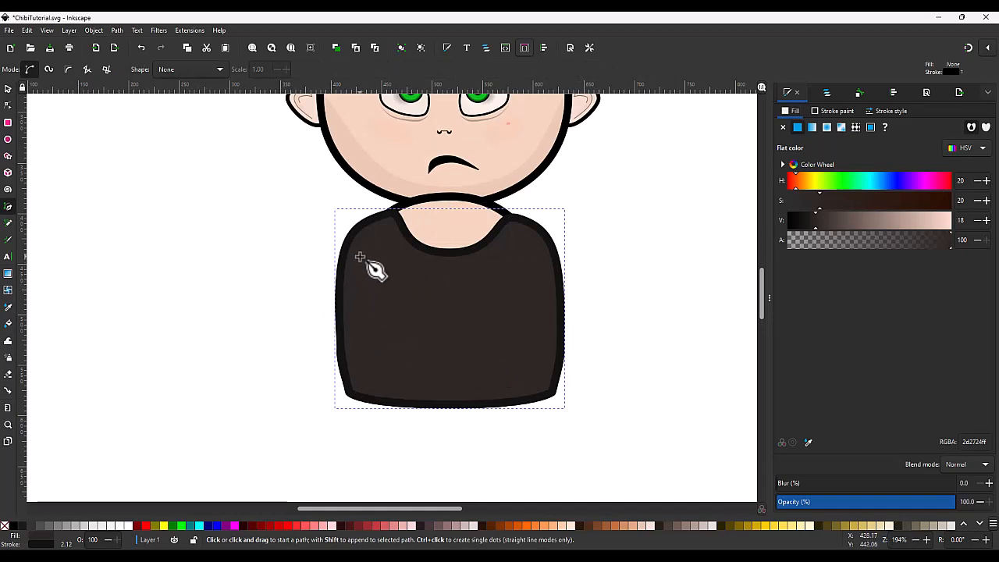
click(359, 256)
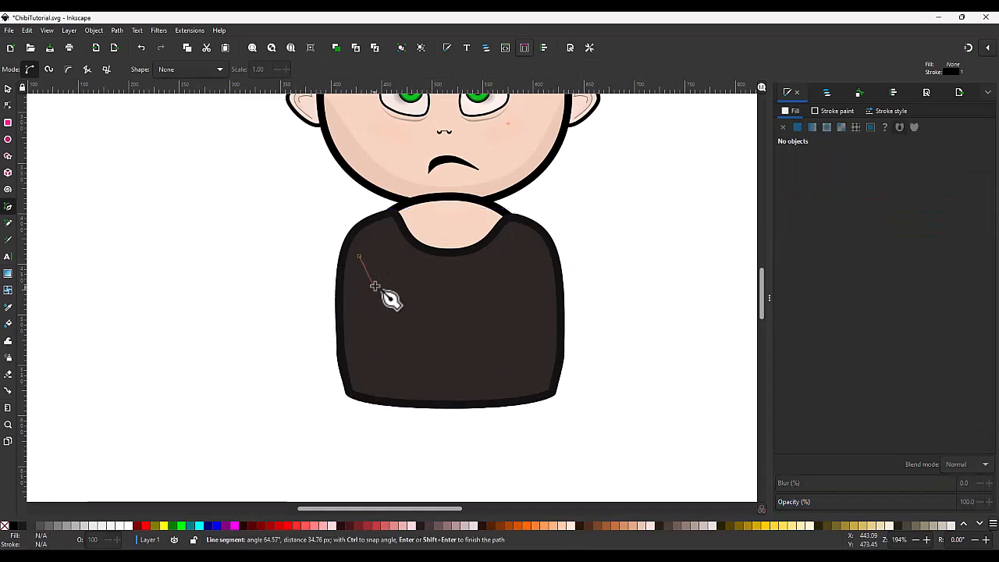
double_click(423, 288)
- Set the chest line's stroke width to 4 px and give it round caps
click(881, 110)
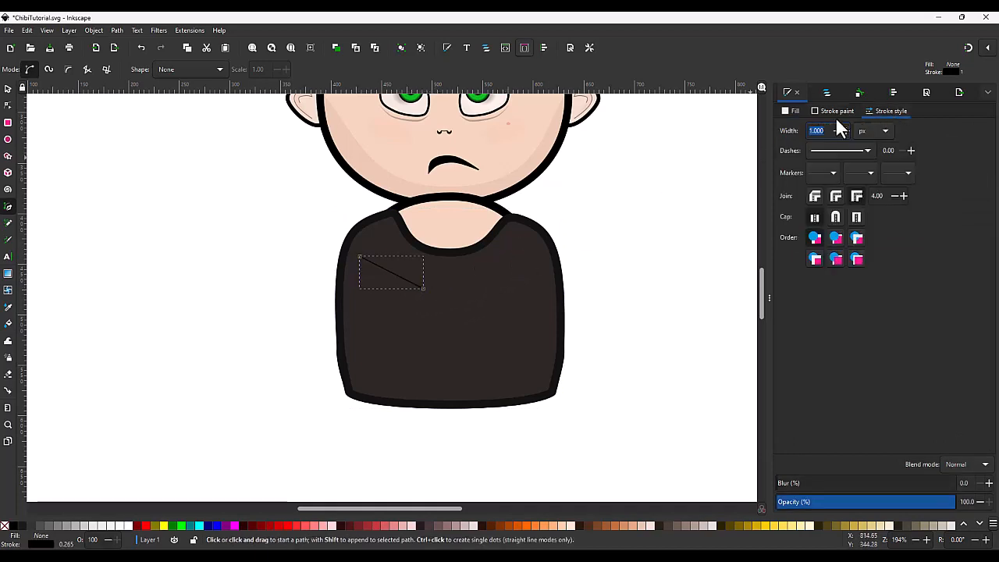
text(4)
key(Tab)
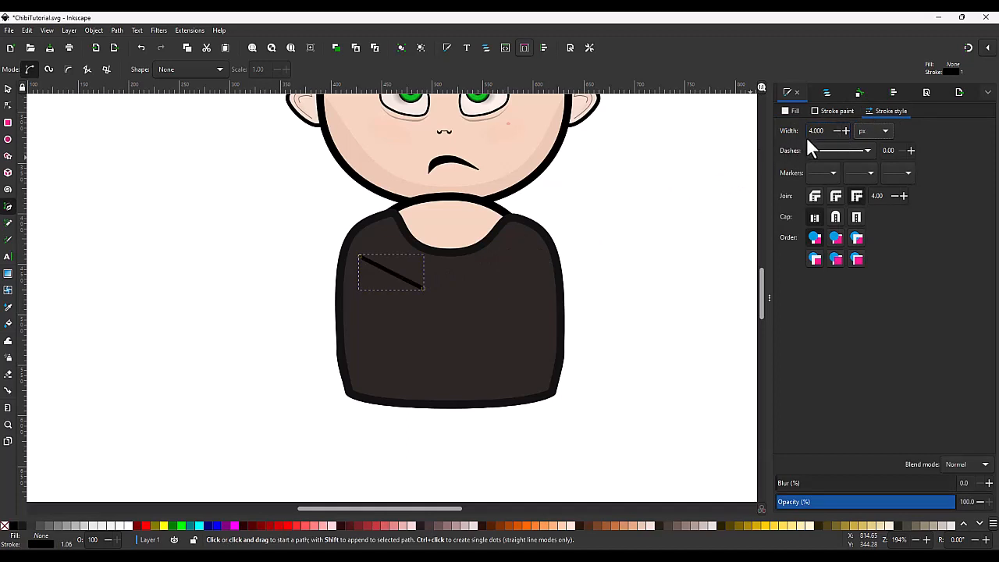
click(836, 111)
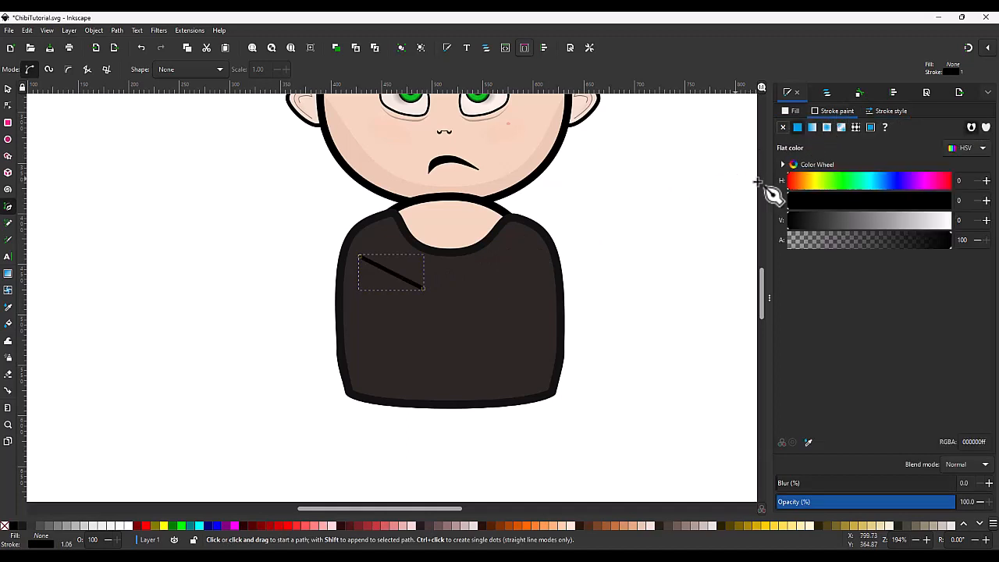
click(890, 112)
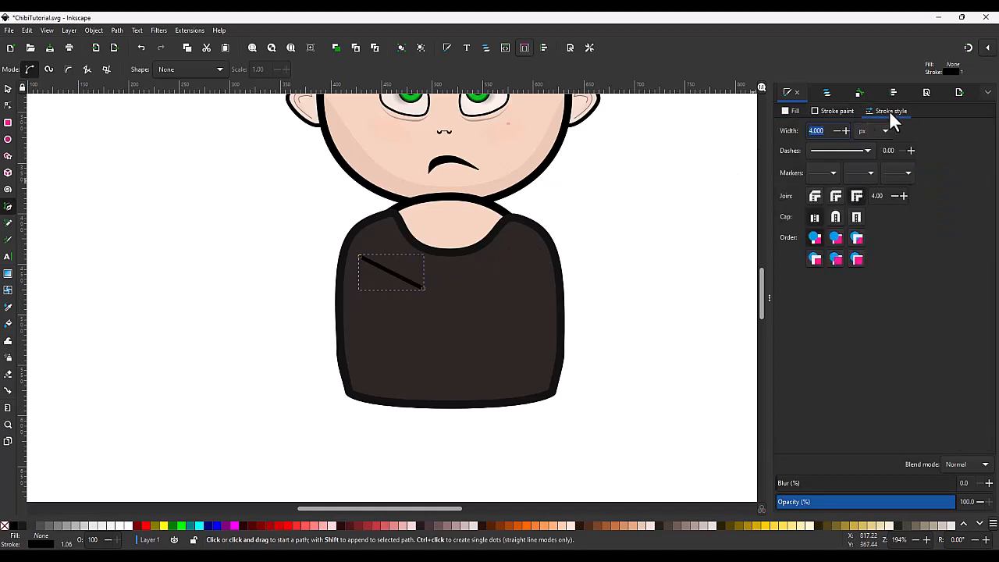
click(835, 217)
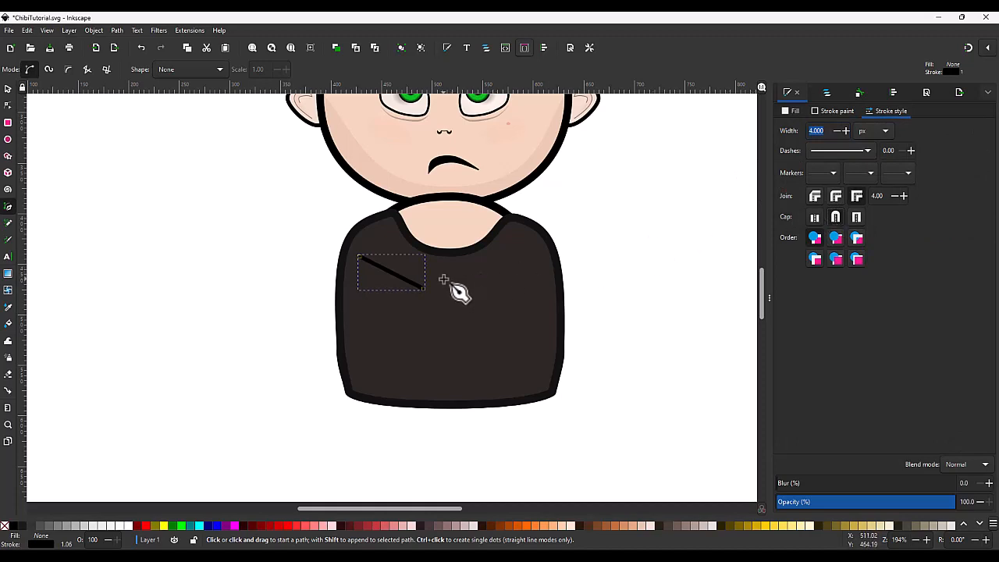
- Bend the chest line into a sagging curve and place a horizontally mirrored copy on the opposite side of the chest
key(n)
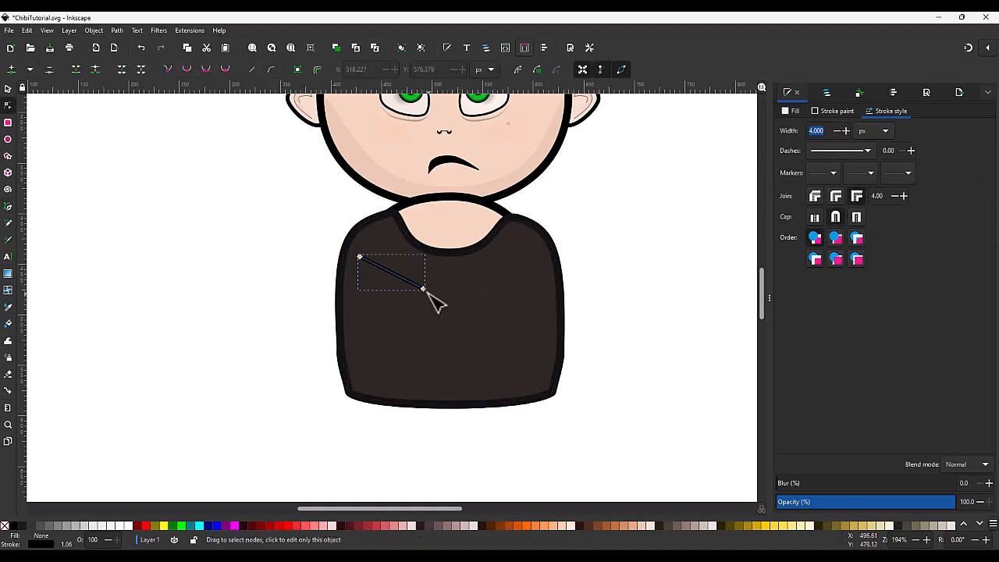
drag(423, 290, 359, 288)
click(293, 301)
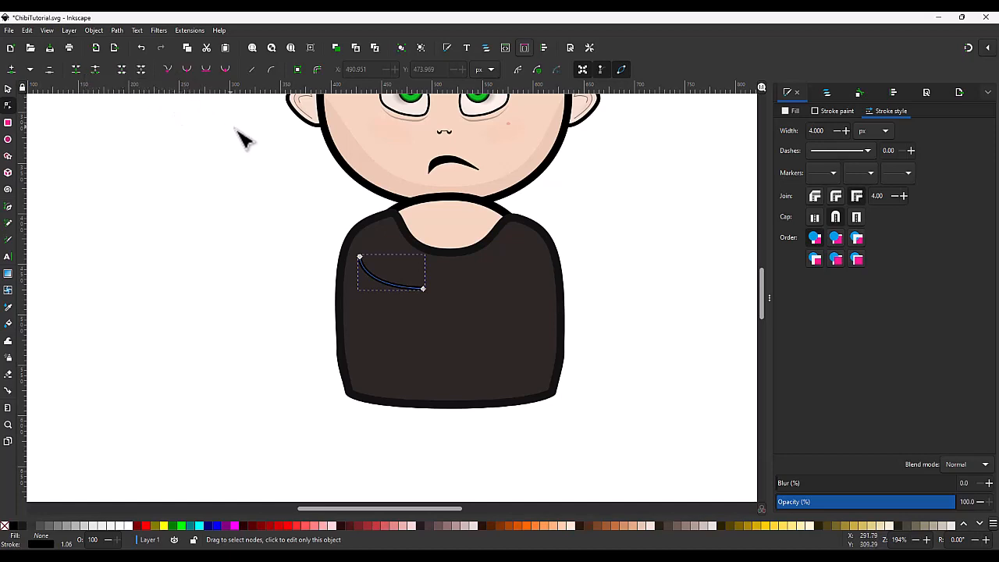
key(s)
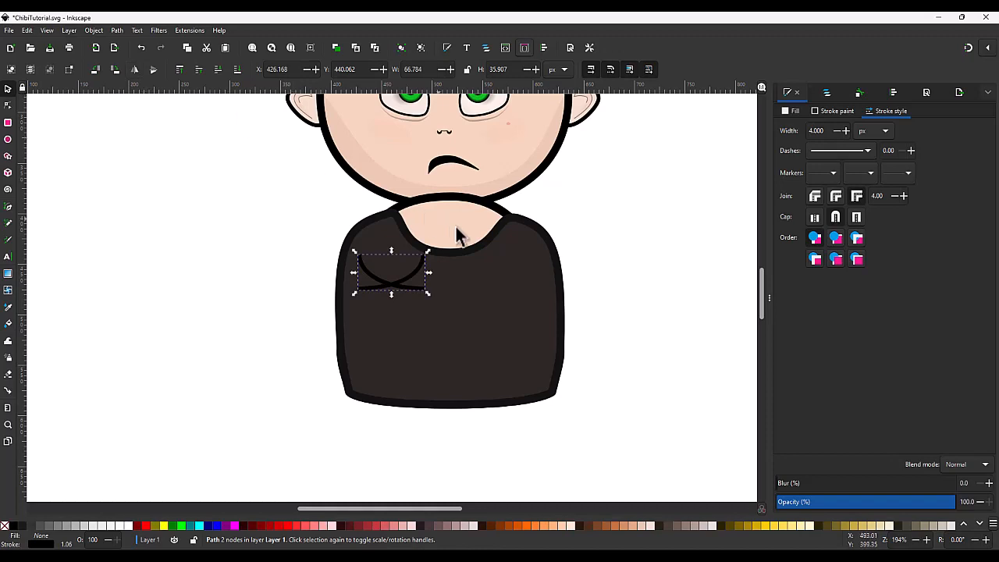
drag(413, 289, 526, 273)
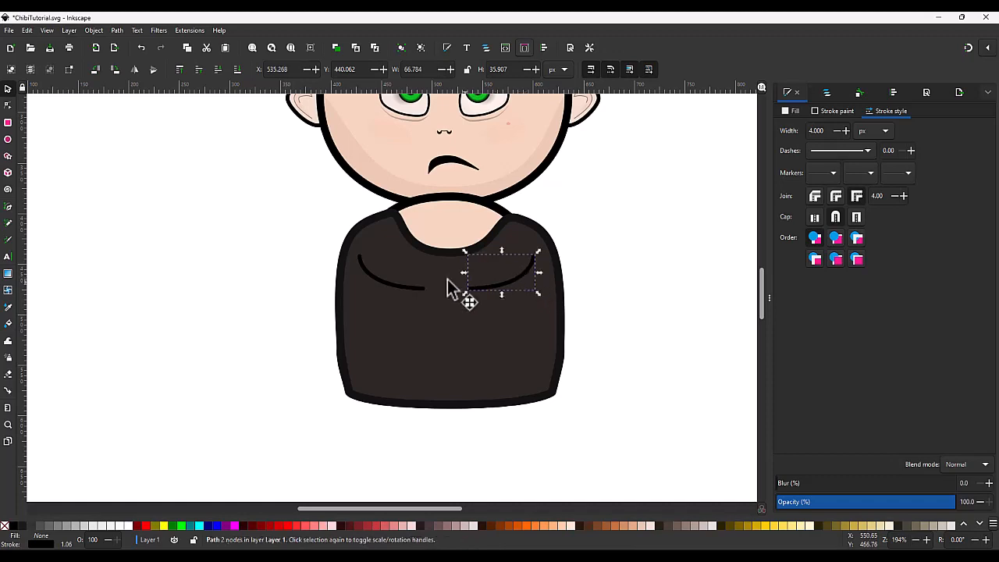
- Group the two chest curves and centre the group horizontally relative to the page
shift+click(406, 293)
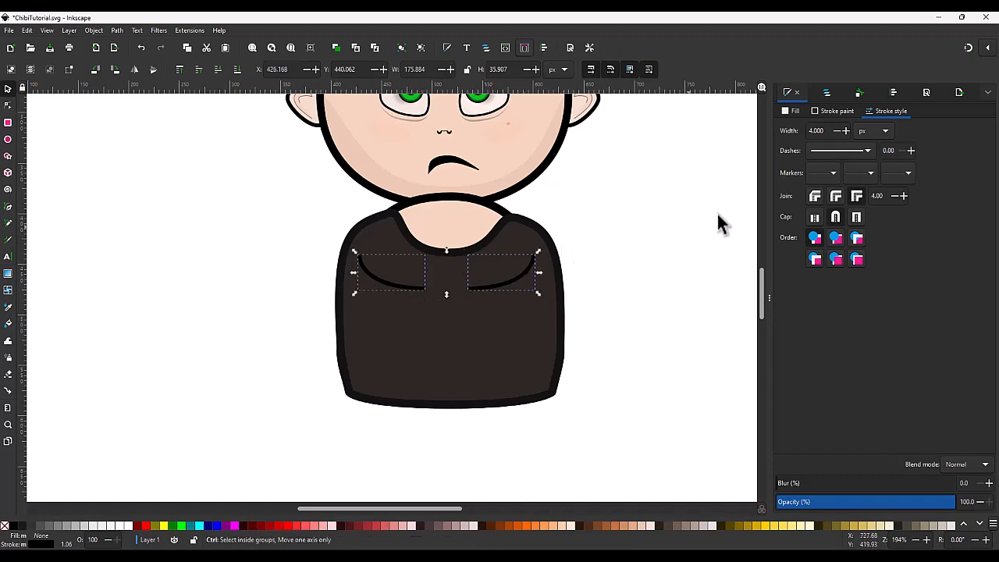
key(ctrl+g)
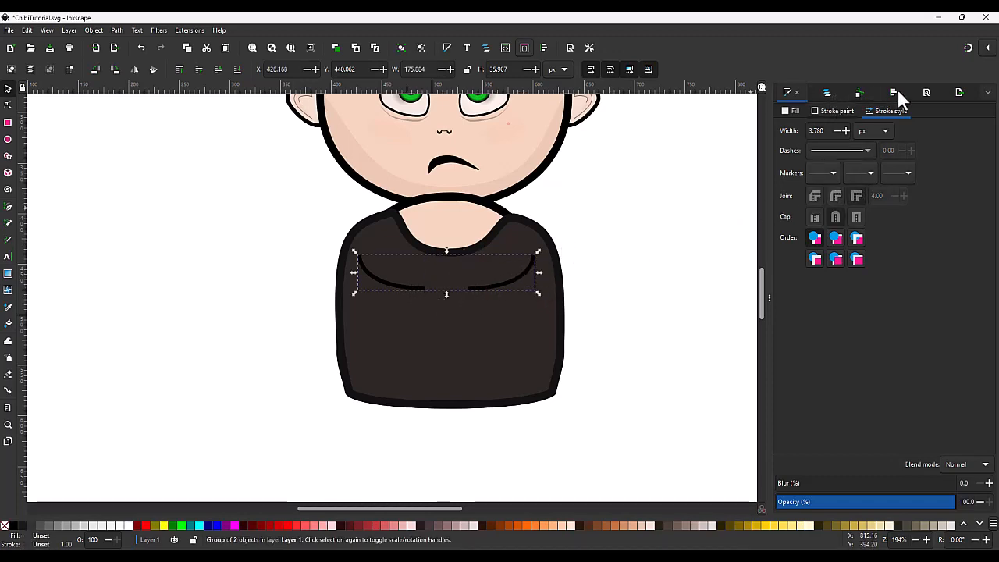
click(892, 92)
click(819, 190)
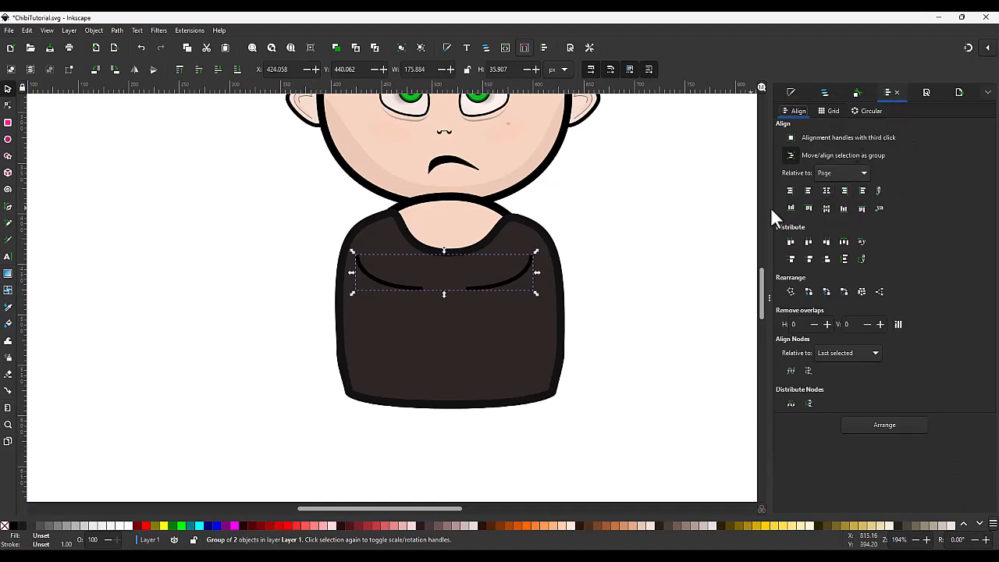
click(711, 229)
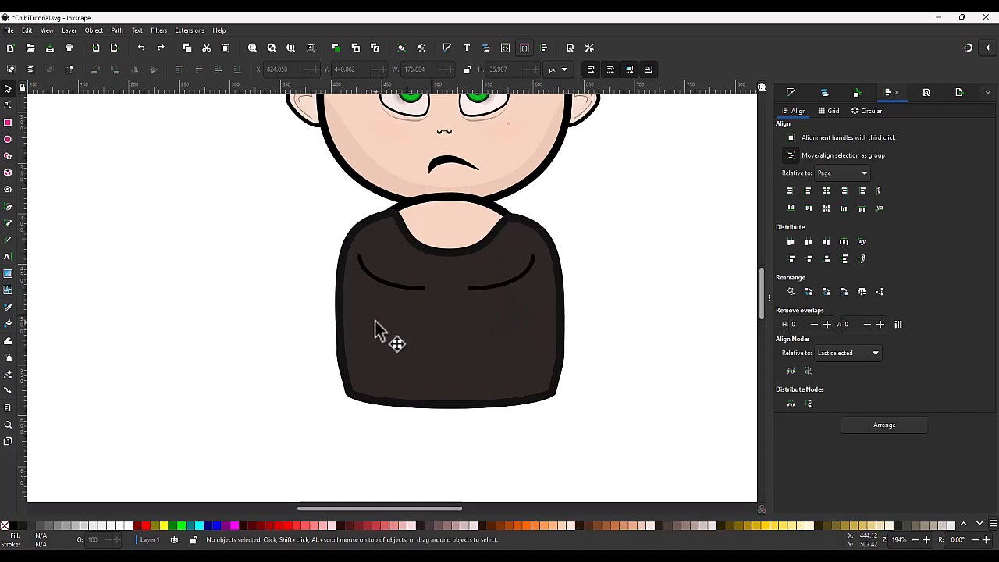
- Draw two short diagonal lines, about 41 px and 37 px wide, one above the other on the left half of the shirt's abdomen
key(b)
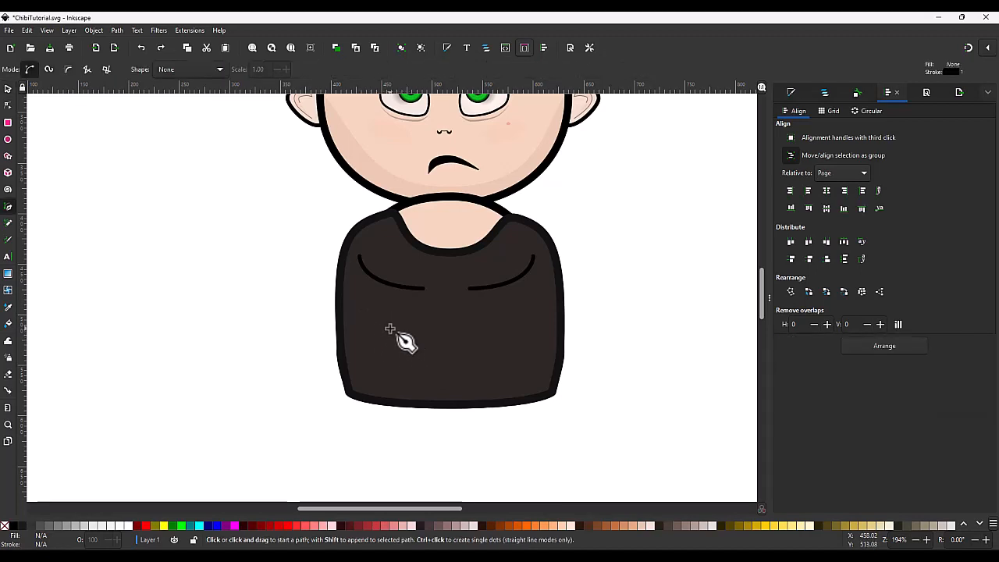
click(378, 322)
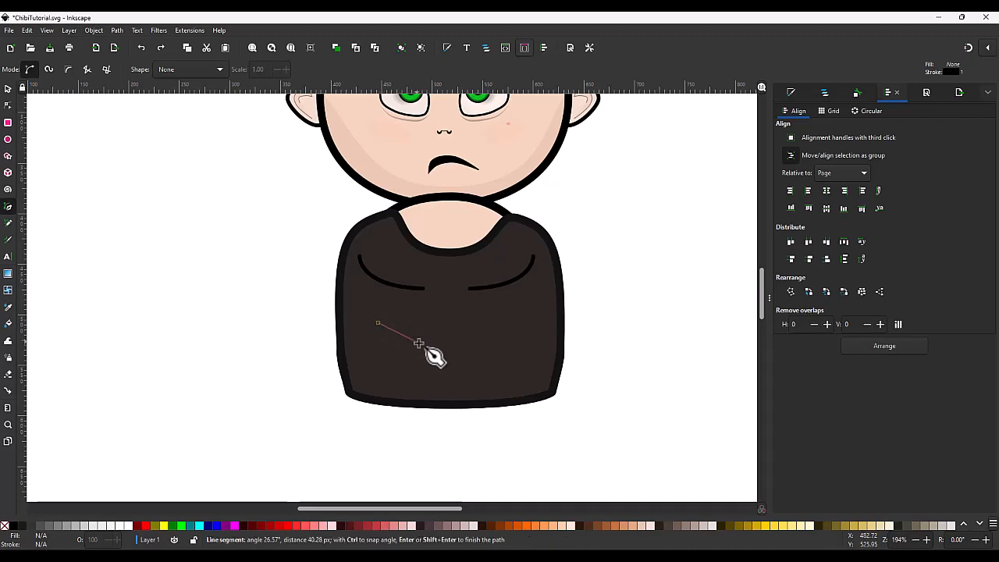
double_click(418, 343)
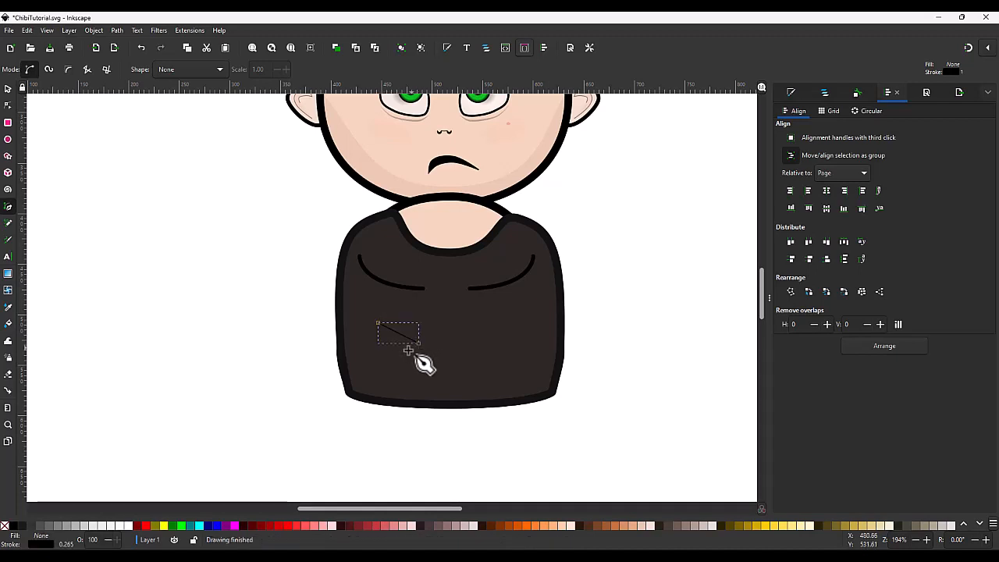
click(378, 352)
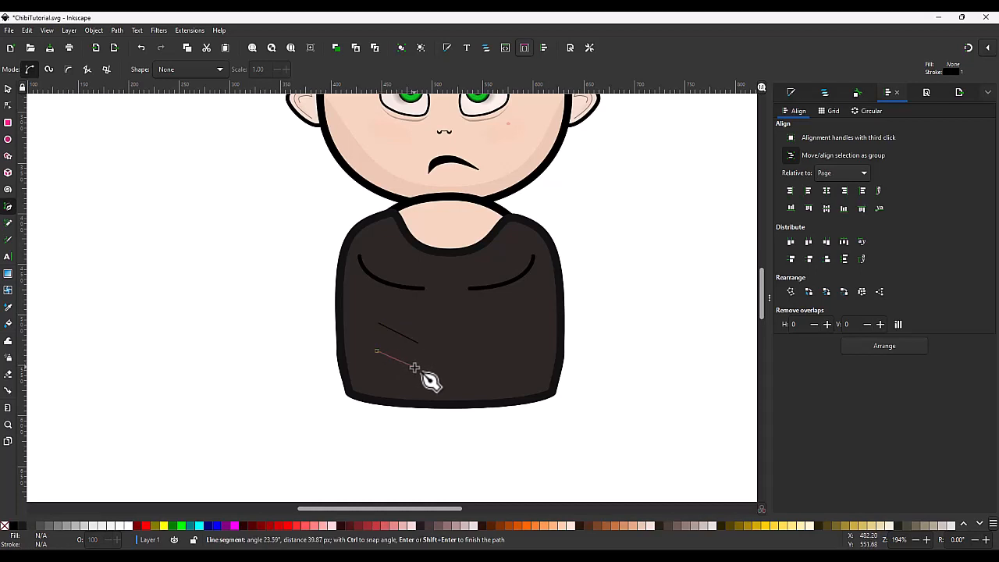
double_click(420, 368)
- Give both abdomen lines a 4 px stroke width and round caps
key(s)
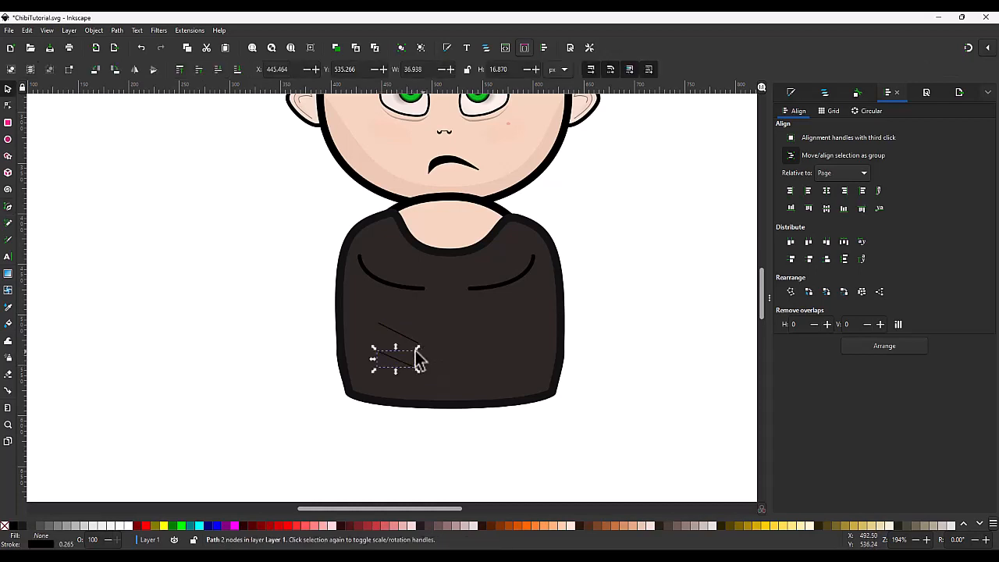
shift+click(422, 341)
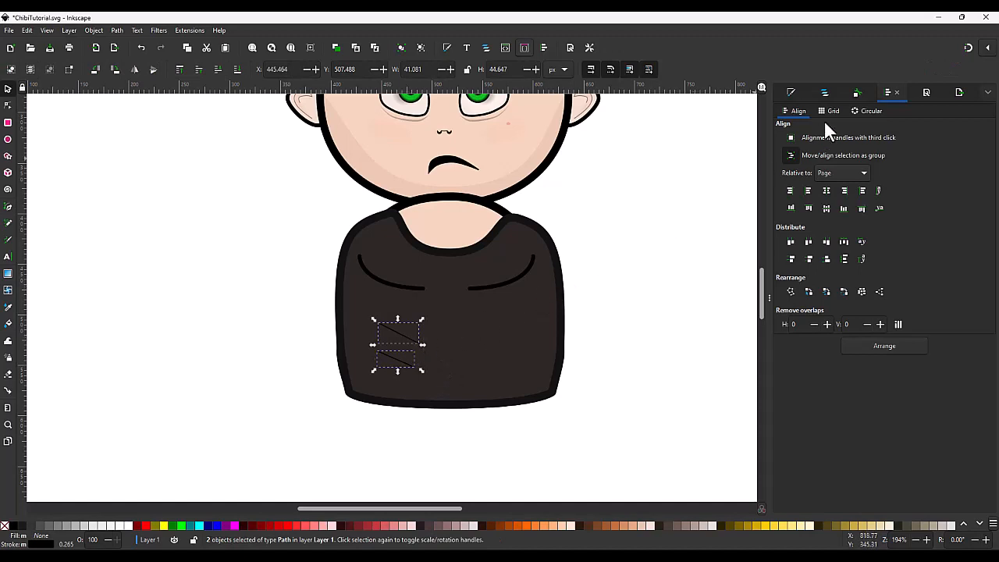
click(825, 95)
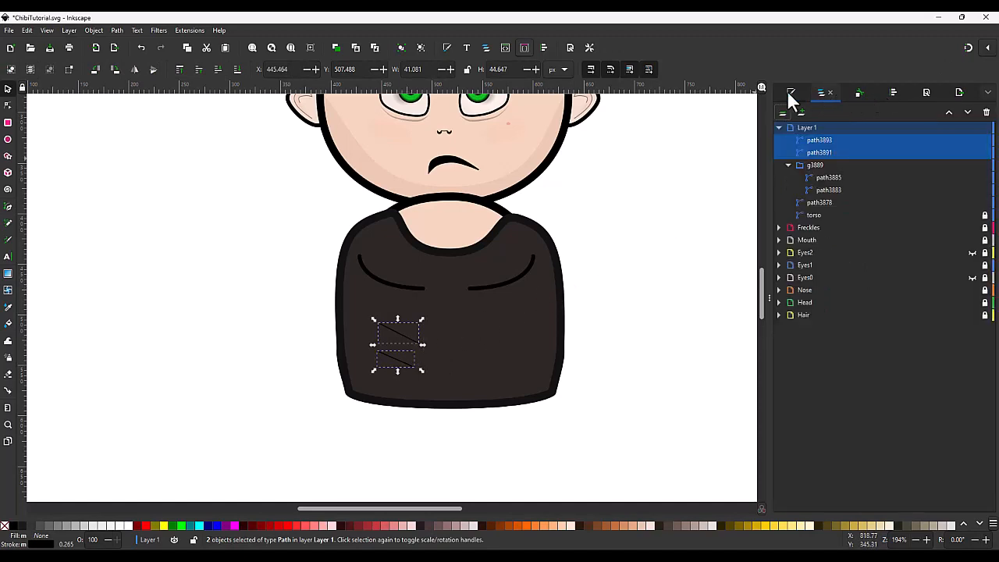
click(791, 93)
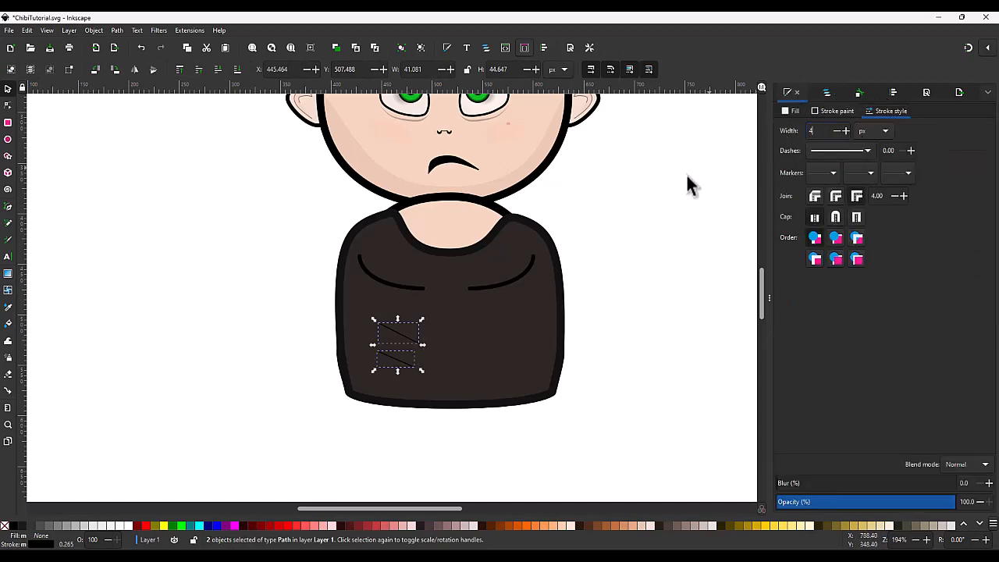
key(Return)
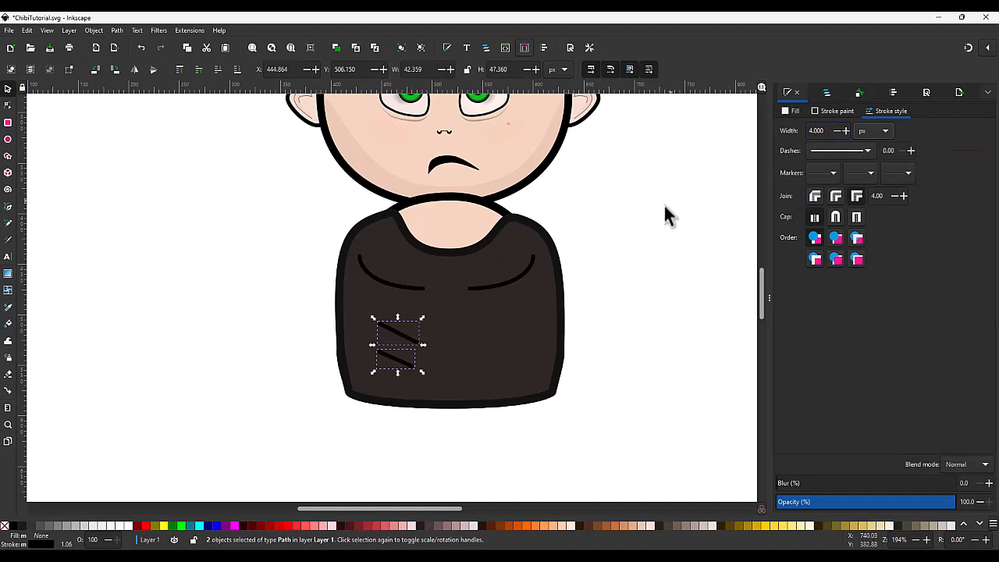
click(834, 217)
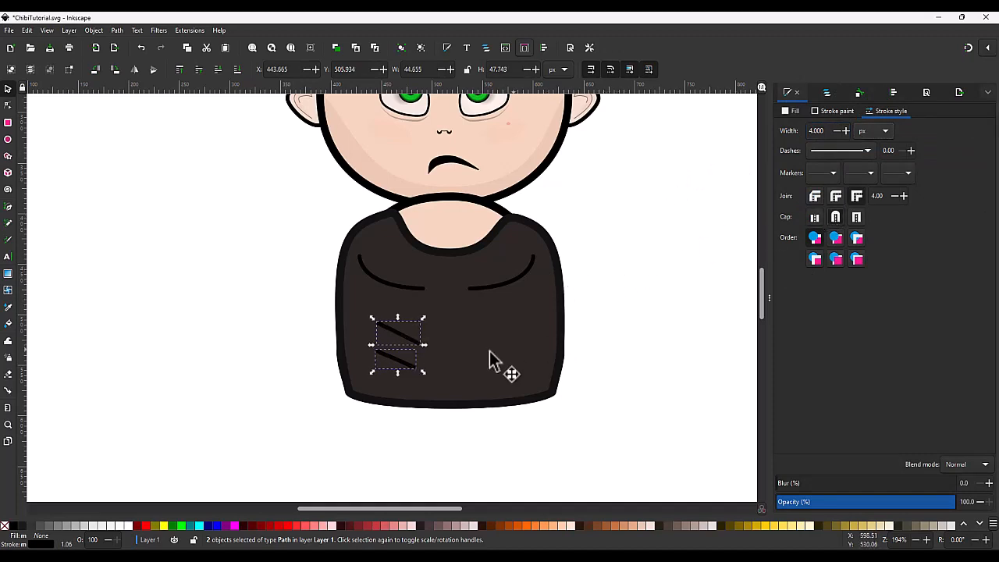
- Bend both abdomen lines into upward-bulging arcs that curve down at their inner ends
scroll(414, 367, up, 2)
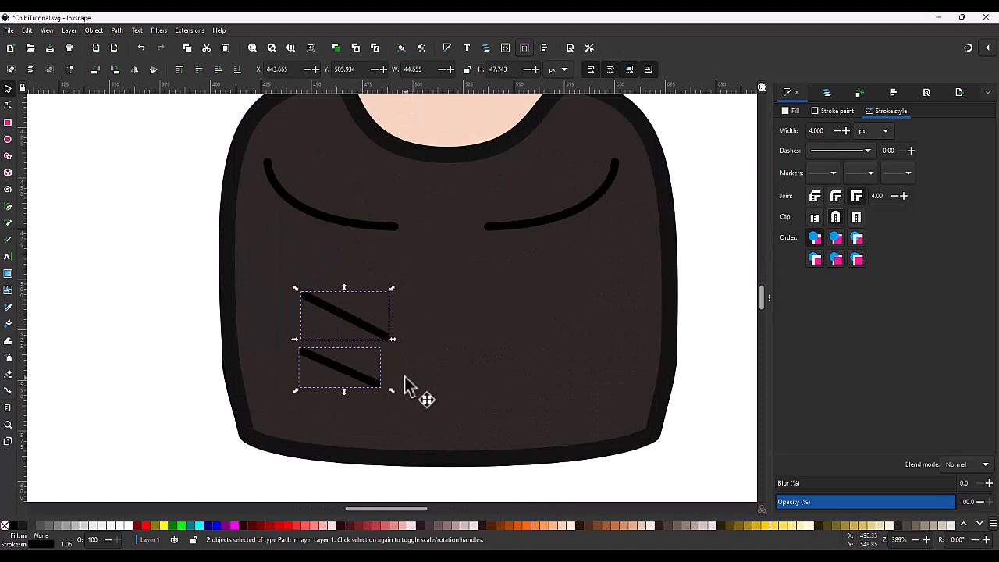
key(n)
drag(408, 404, 392, 295)
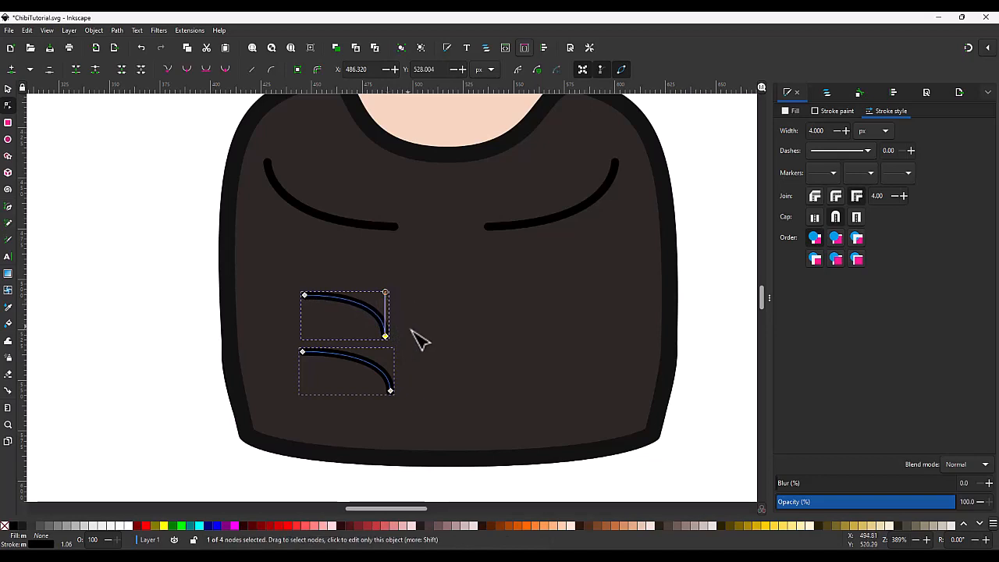
scroll(390, 405, down, 2)
- Duplicate the two abdomen curves, mirror the copy horizontally and place it on the right half of the shirt
key(s)
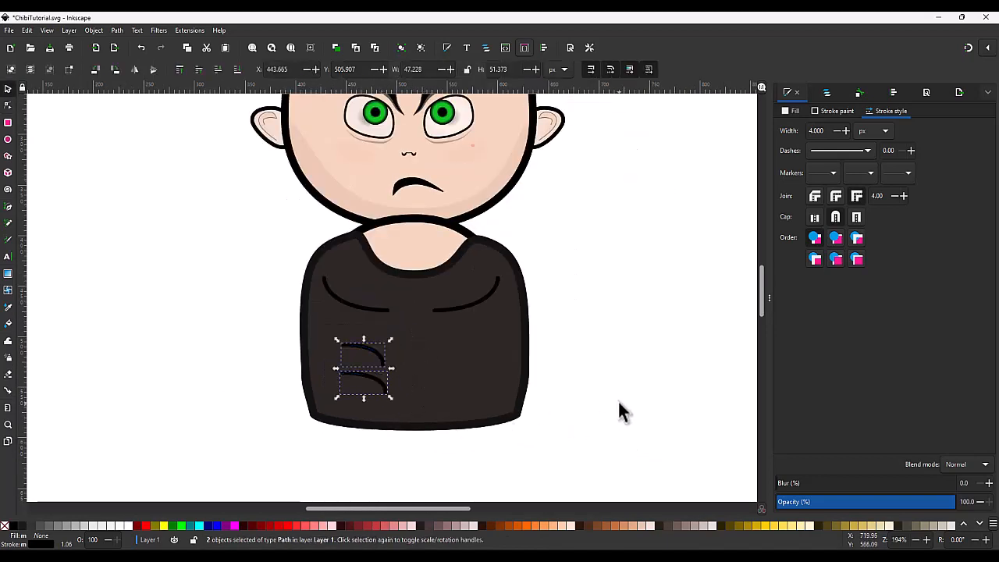
click(359, 381)
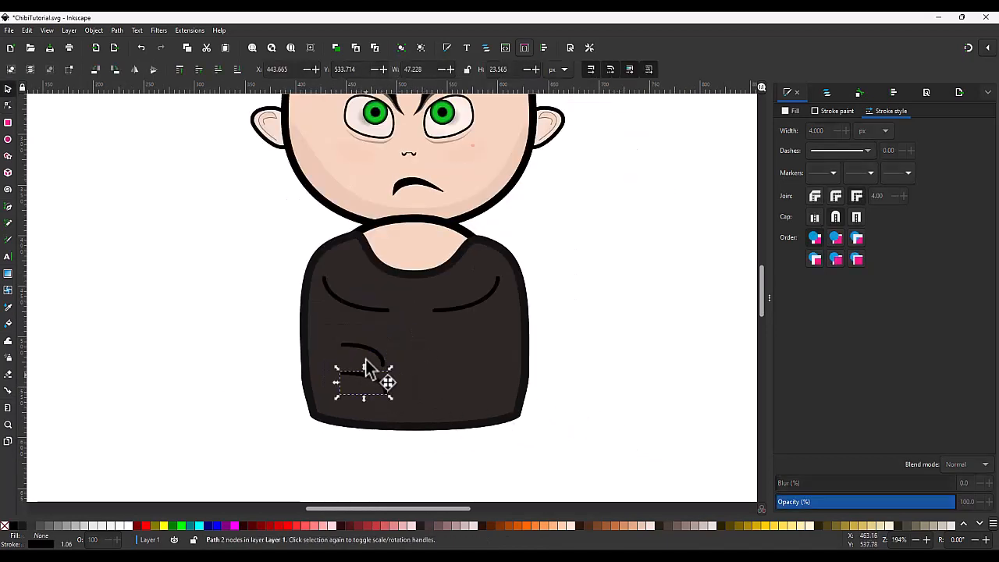
shift+click(366, 345)
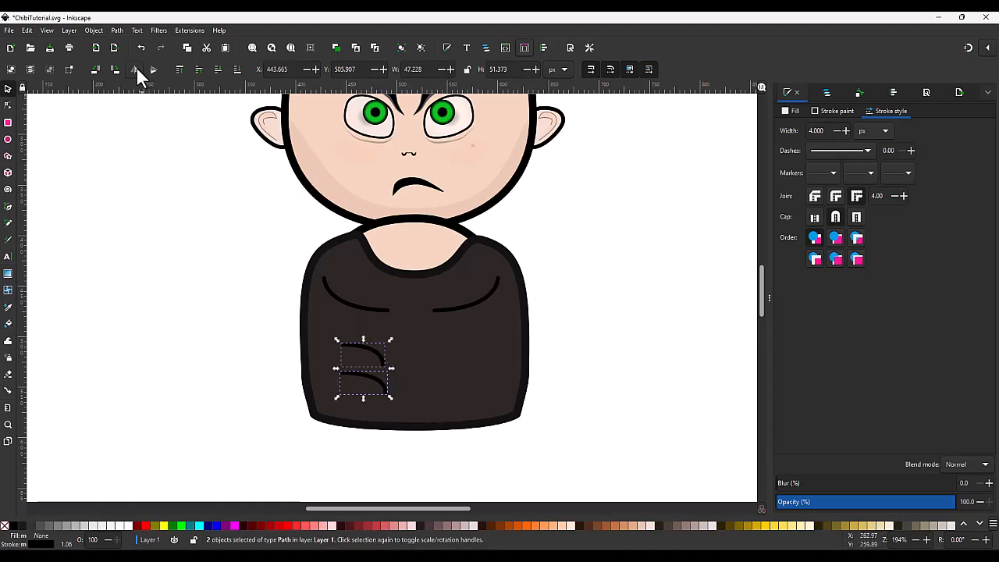
drag(355, 359, 432, 369)
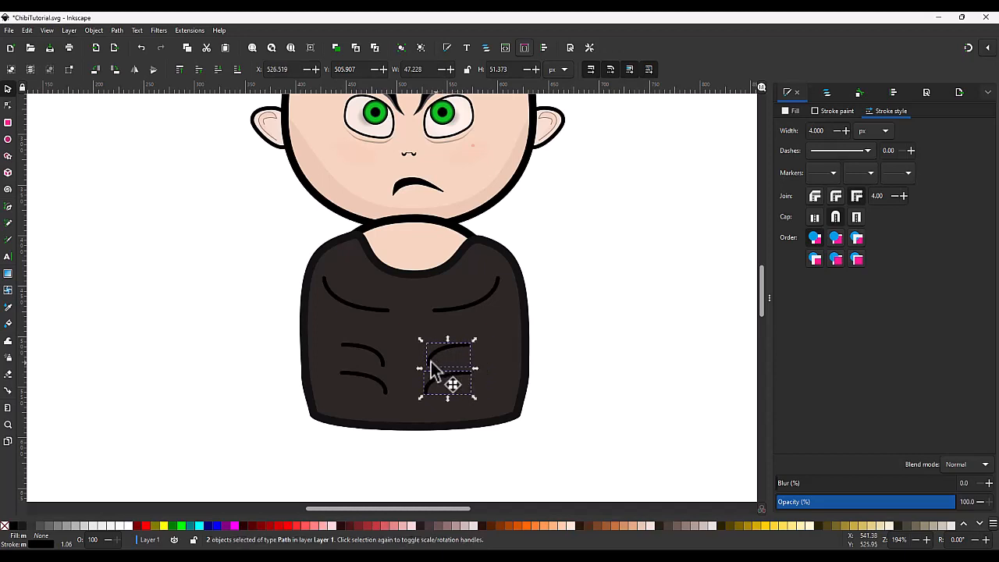
- Move the left pair of abdomen curves closer to the centre, and raise all four curves by about 14 px
click(381, 364)
shift+click(378, 383)
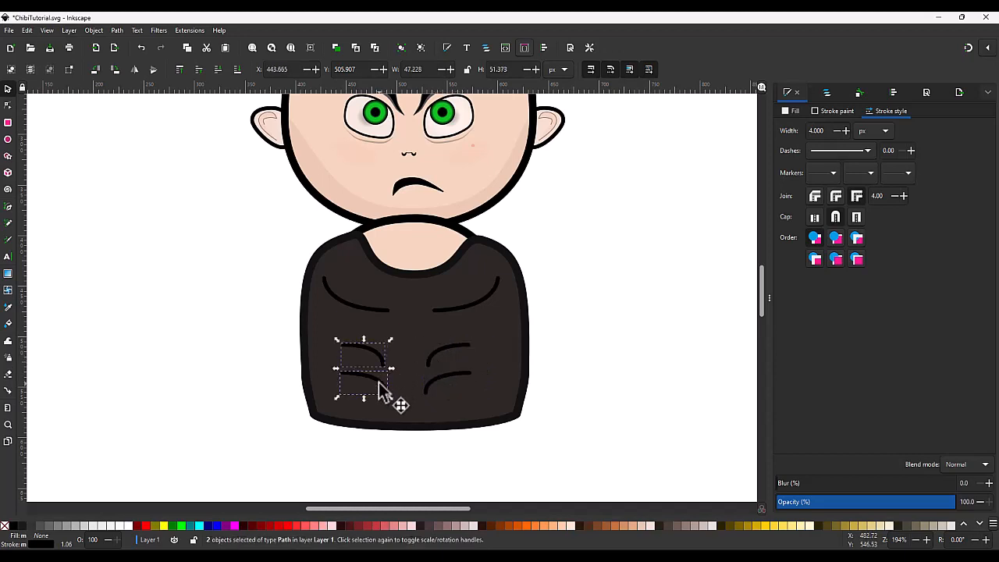
drag(378, 383, 400, 383)
shift+click(440, 382)
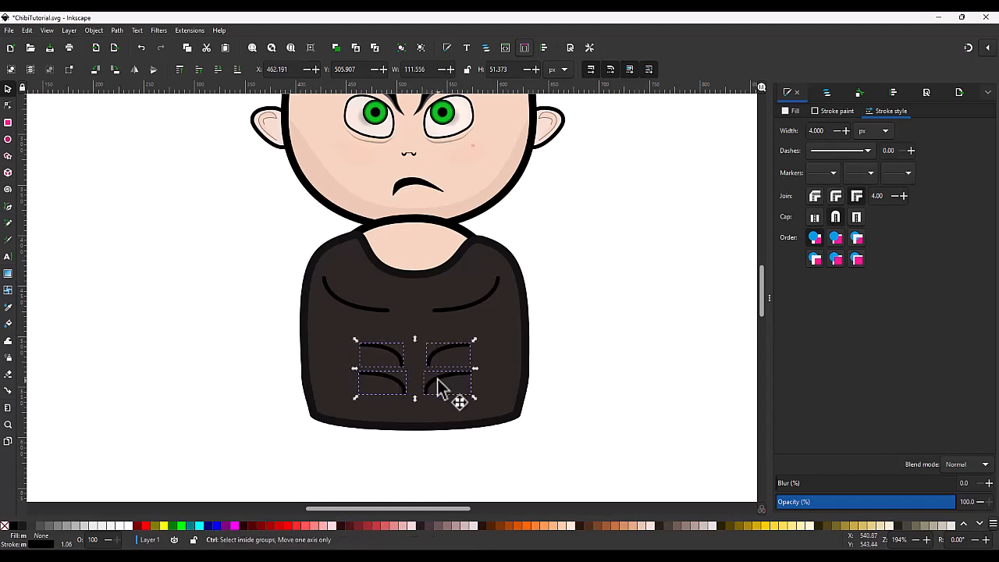
drag(437, 378, 437, 359)
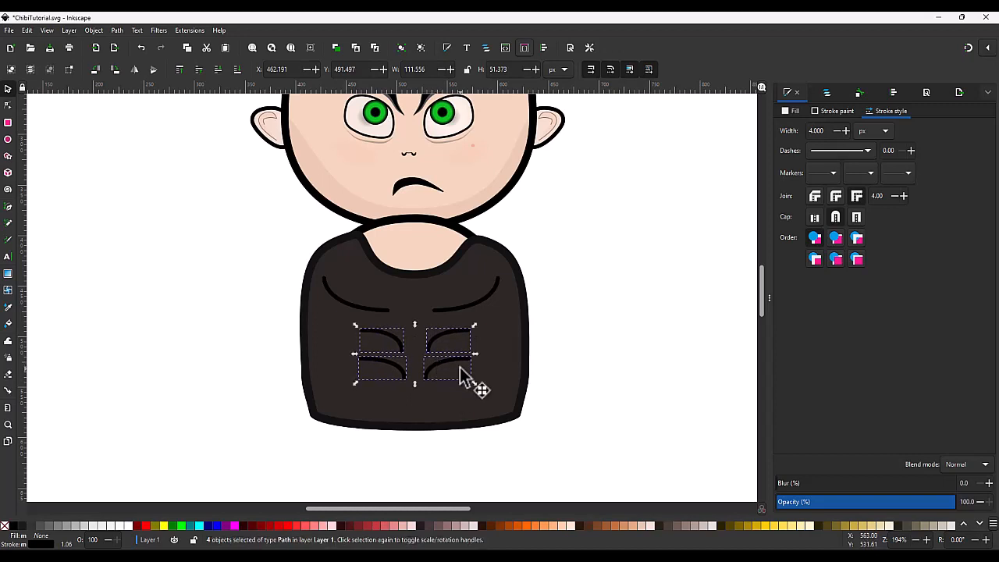
click(551, 328)
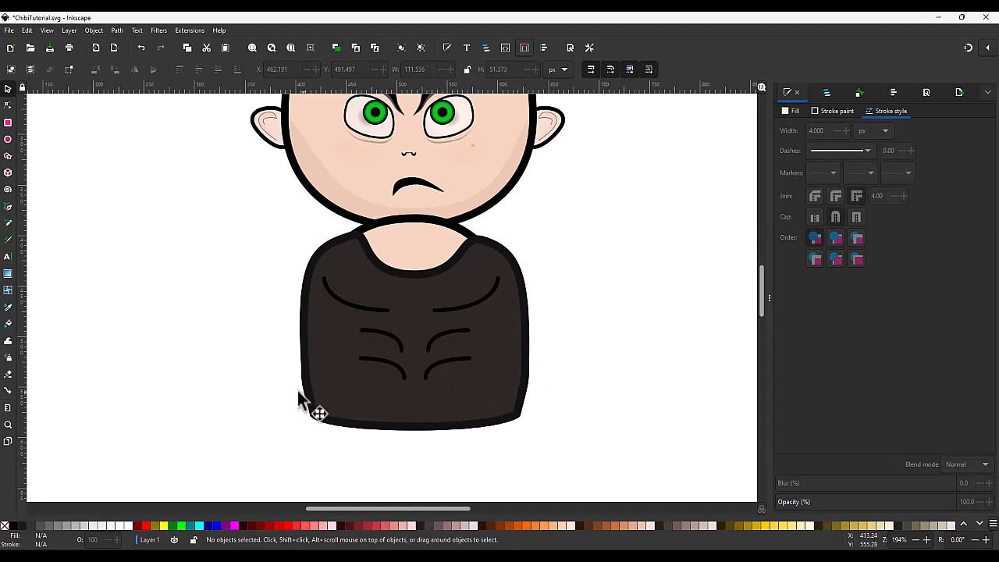
- Draw a rectangular band about 245 px wide and 25 px high across the lower shirt and convert it to a path
key(r)
drag(287, 381, 535, 406)
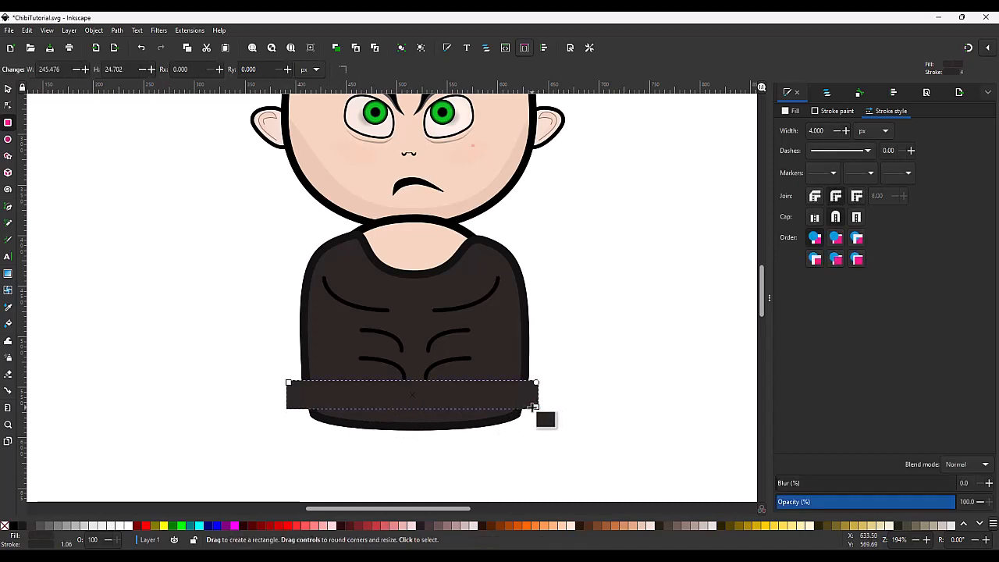
key(ctrl+shift+c)
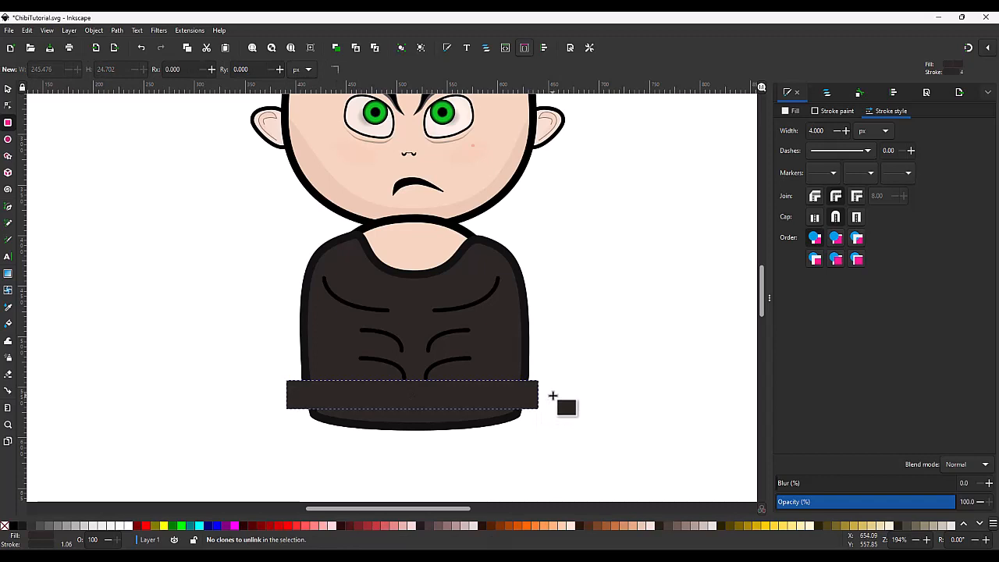
- Insert a middle node in the band's upper and lower edges and lower both nodes by about 8 px
key(n)
drag(568, 370, 262, 392)
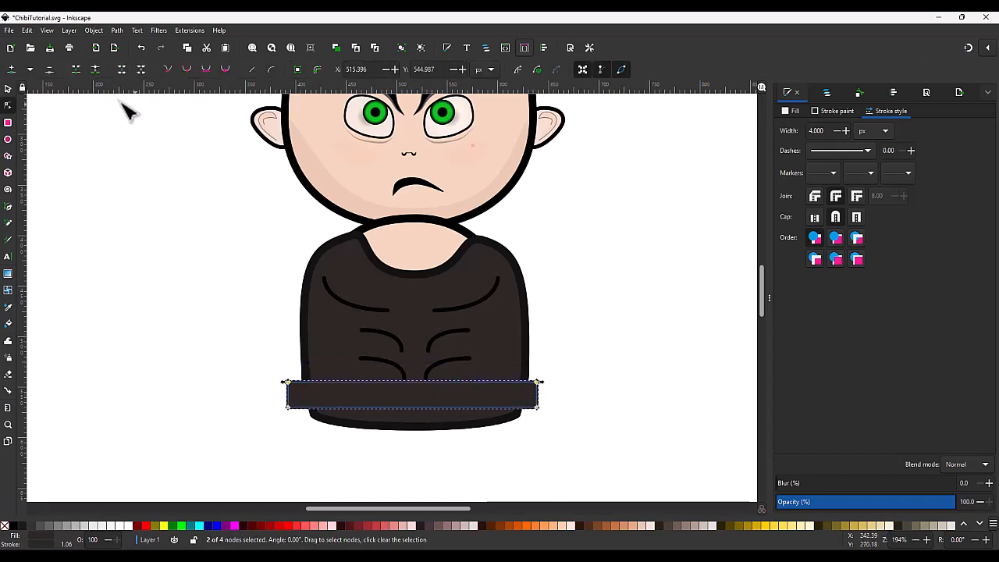
click(11, 69)
drag(563, 430, 248, 400)
click(11, 70)
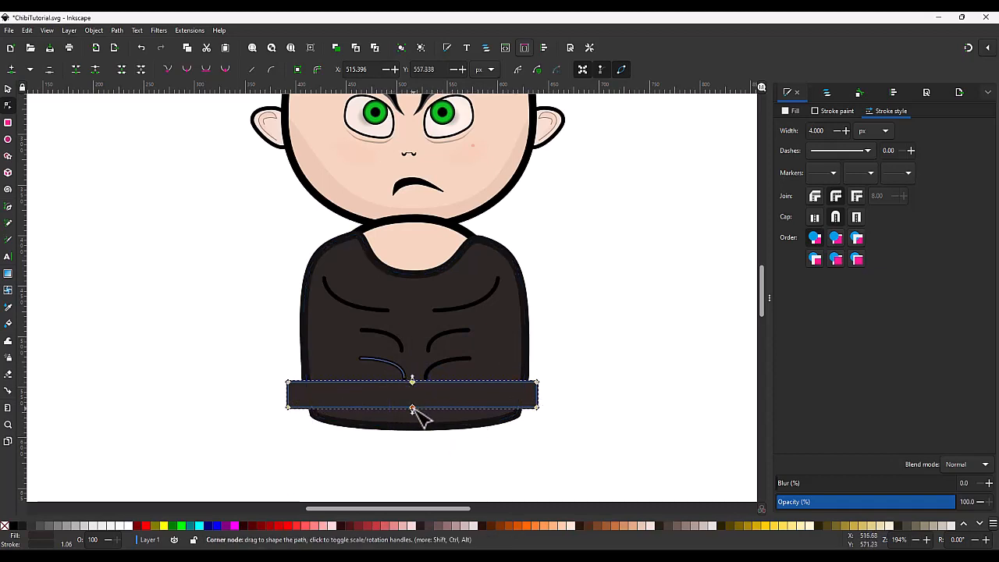
drag(413, 408, 416, 421)
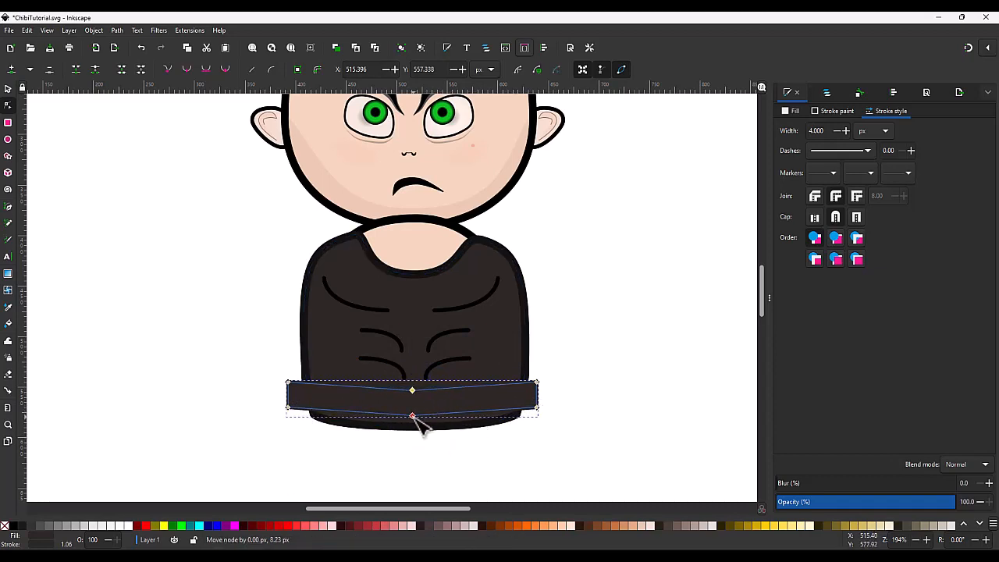
- Pull the band's right end inward by about 6 px and taper it by shifting its lower corner further in
scroll(549, 409, up, 5)
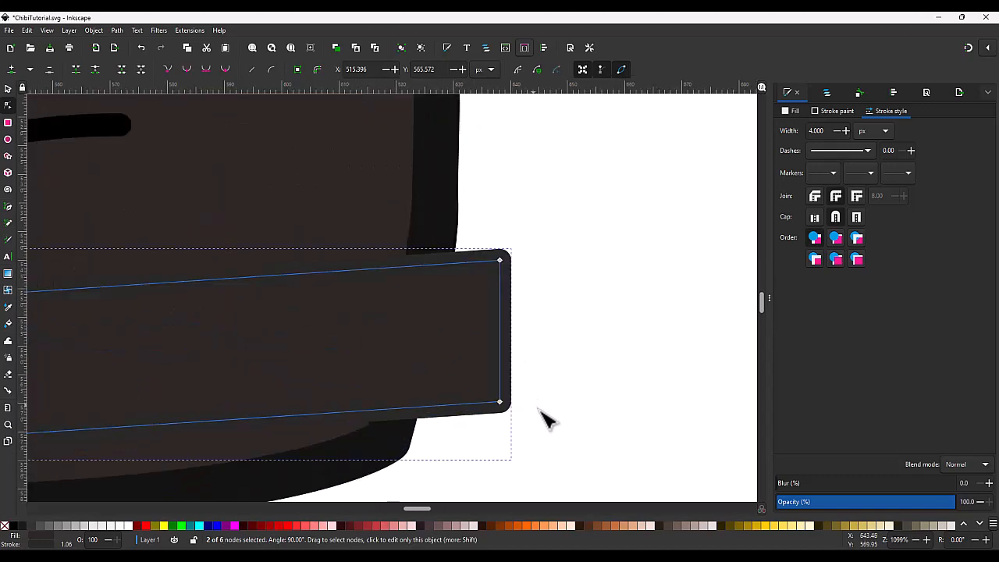
drag(525, 429, 458, 234)
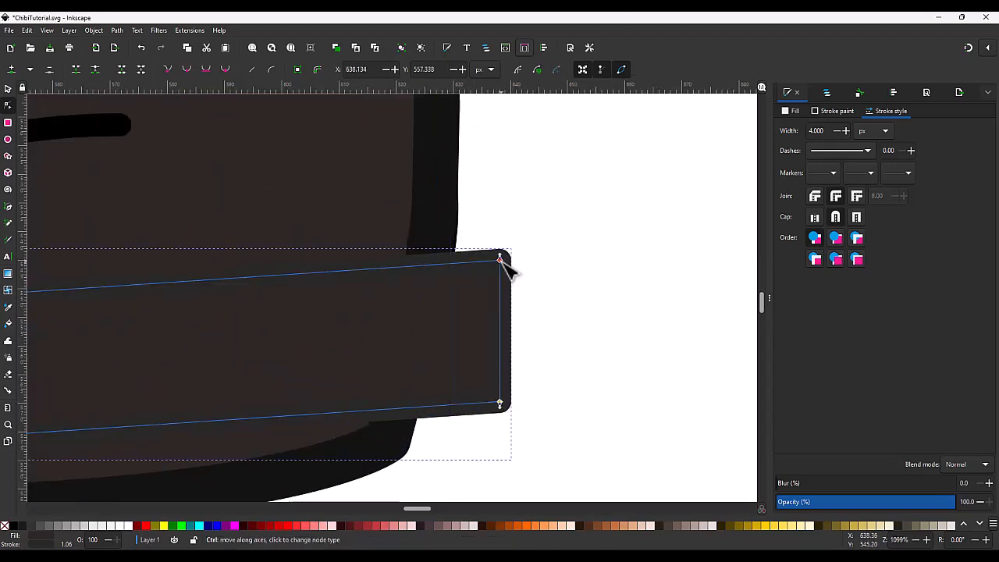
drag(500, 259, 464, 260)
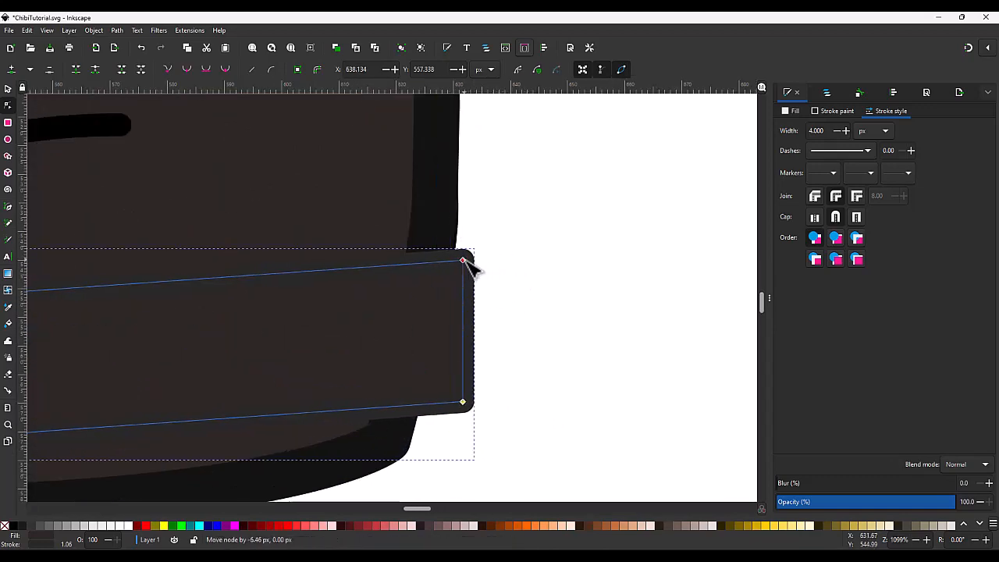
drag(464, 402, 439, 404)
scroll(511, 374, down, 5)
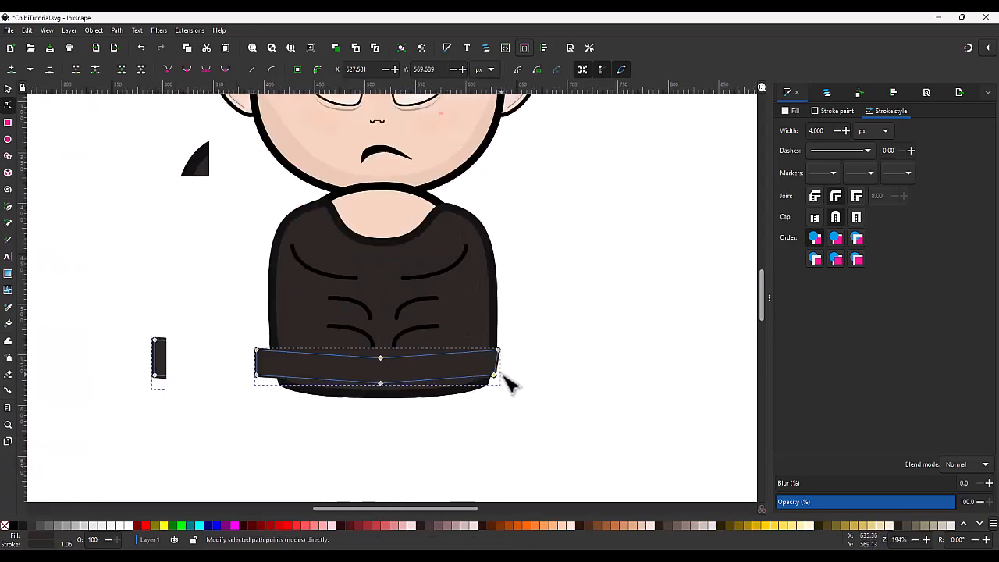
- Taper the band's left end by moving its lower corner inward about 4 px
scroll(323, 380, down, 1)
scroll(352, 372, up, 6)
drag(425, 443, 429, 257)
drag(449, 422, 409, 364)
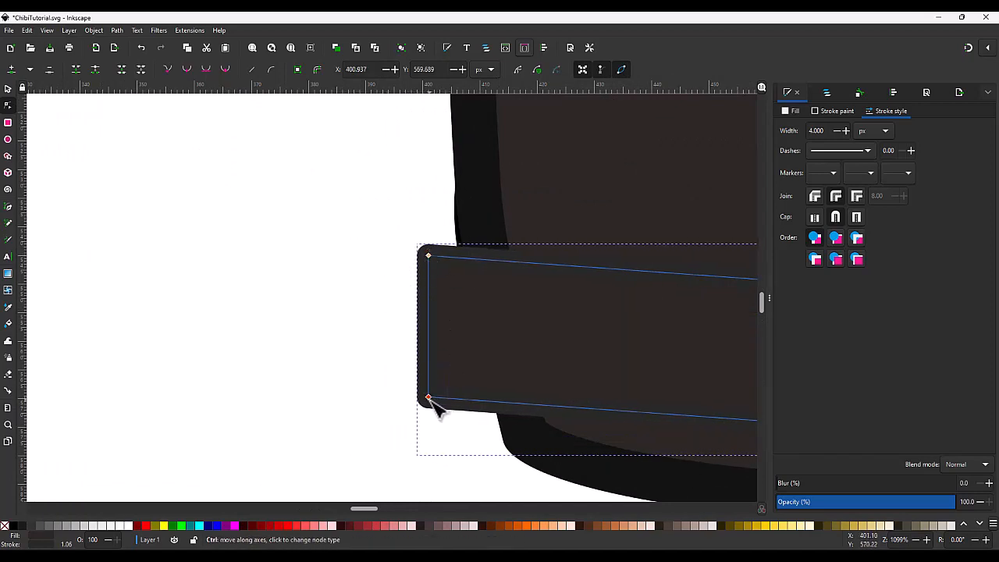
drag(430, 400, 449, 406)
scroll(491, 406, down, 4)
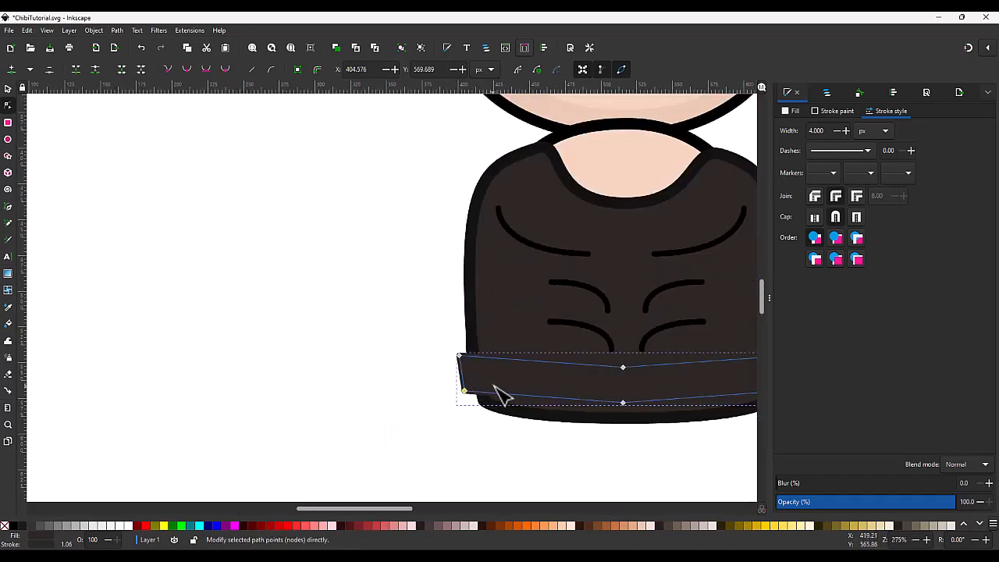
- Shift the band's two middle nodes about 2 px to the right and smooth them so the long edges curve
scroll(546, 421, down, 2)
scroll(578, 391, up, 3)
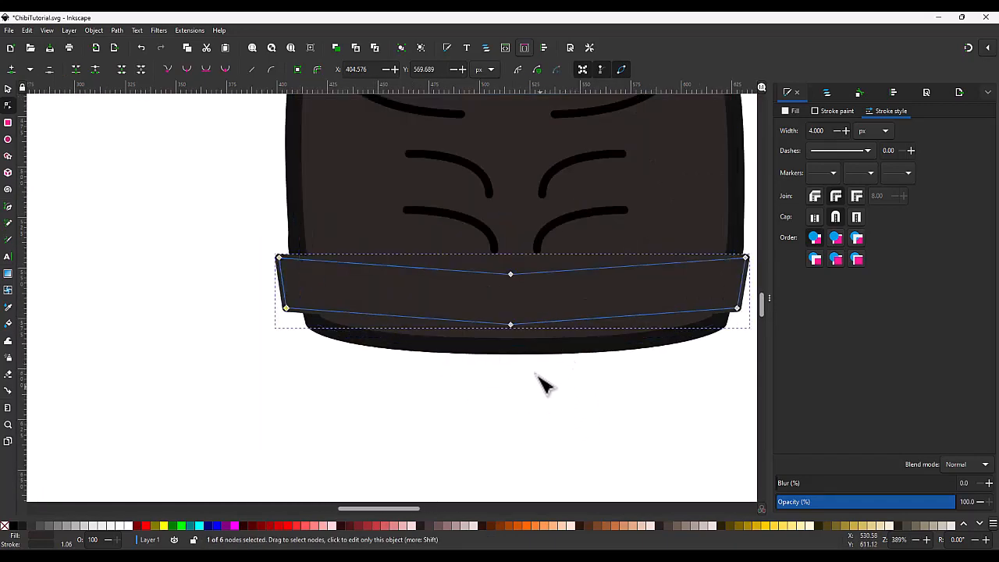
click(510, 324)
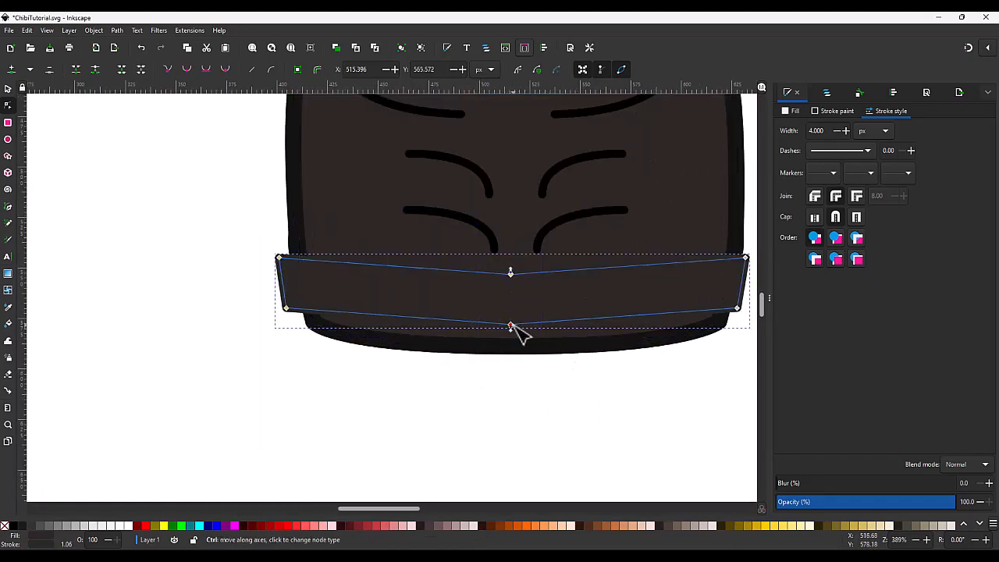
drag(514, 327, 519, 327)
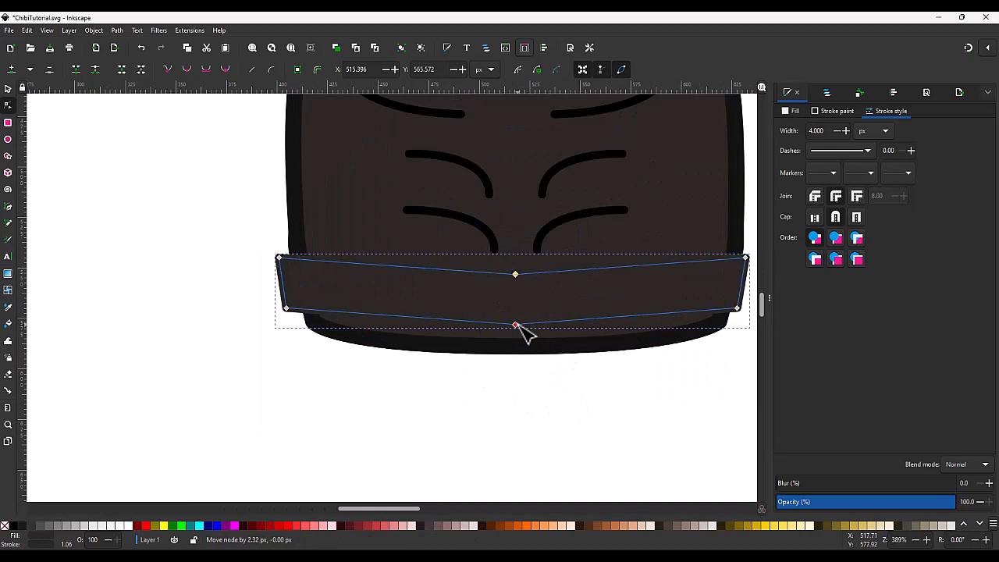
click(185, 69)
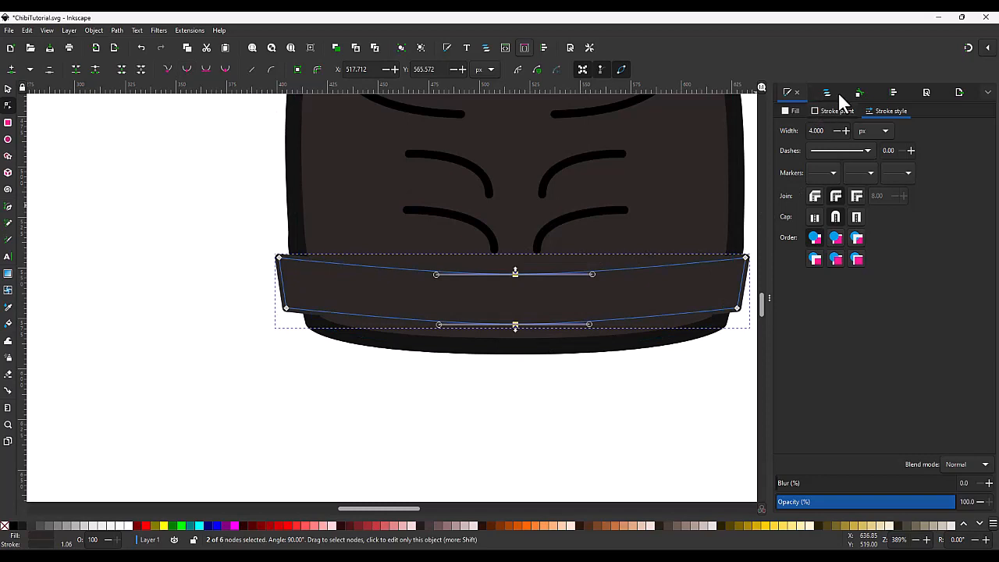
- Recolor the waist band with a near-black fill at value 6 and a black outline
click(793, 111)
click(811, 220)
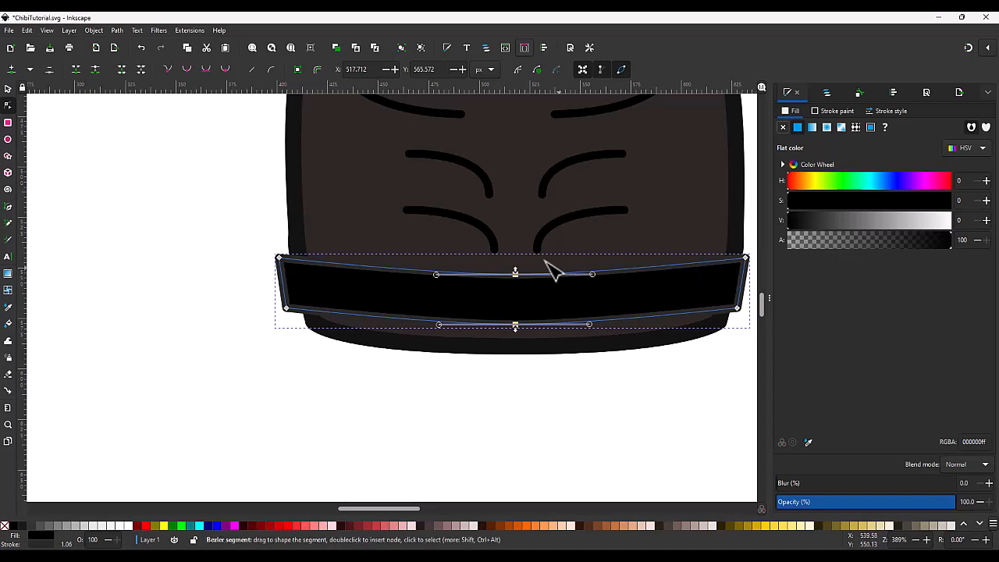
click(831, 111)
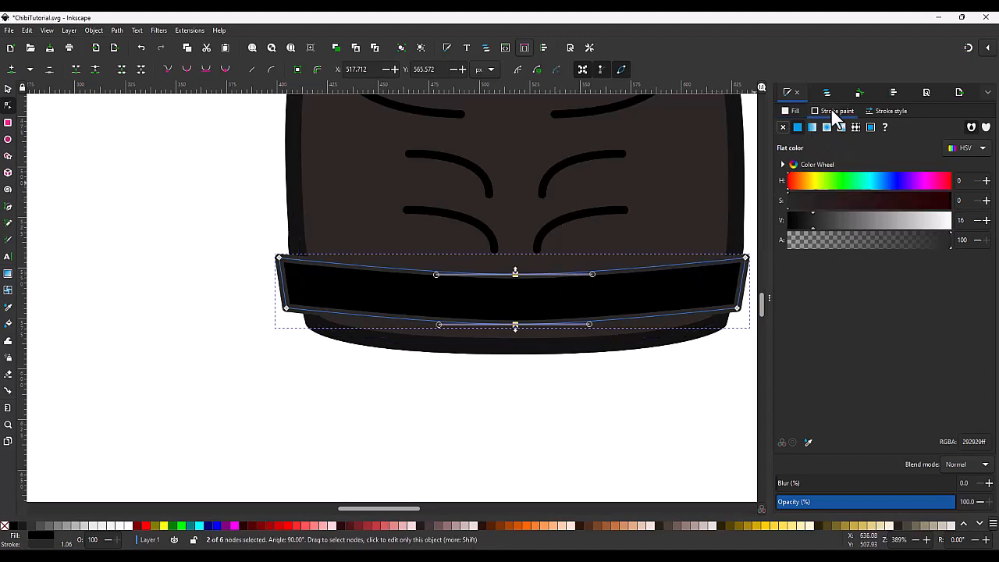
mouse_move(809, 223)
mouse_down()
mouse_move(758, 212)
mouse_move(797, 227)
mouse_up()
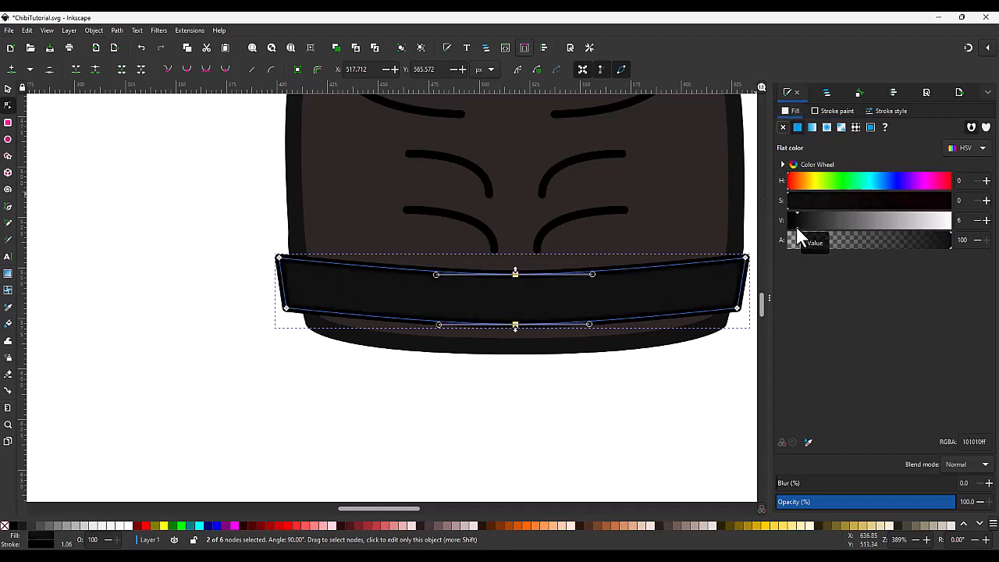
- Give the waist band's outline a dashed pattern of 1 1 and deselect the band
click(877, 109)
click(840, 146)
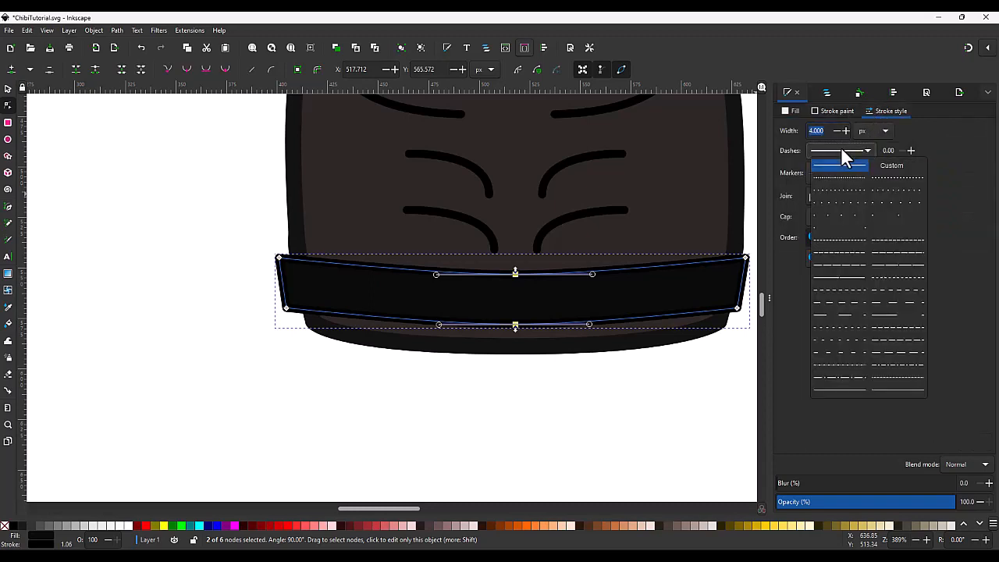
click(837, 169)
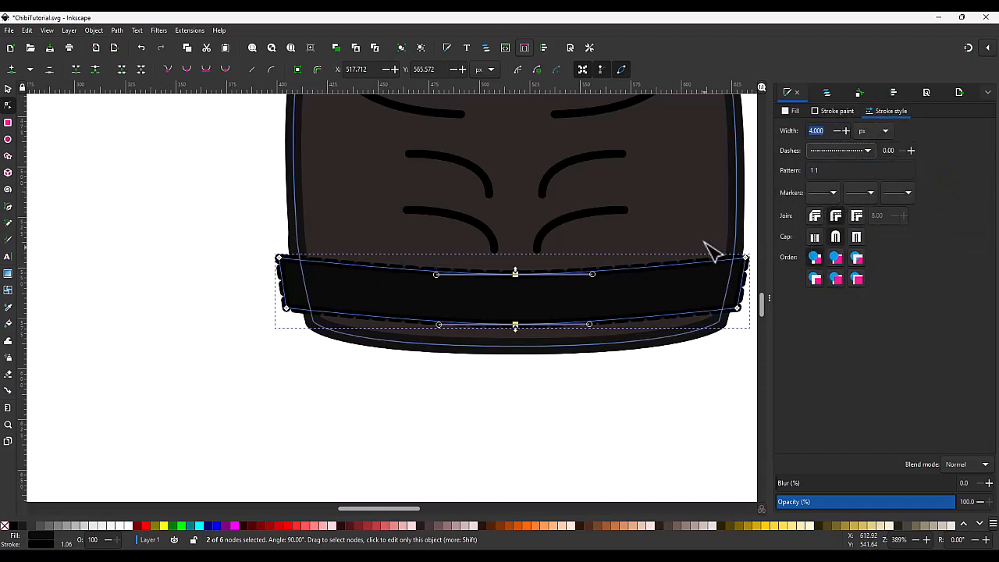
click(707, 378)
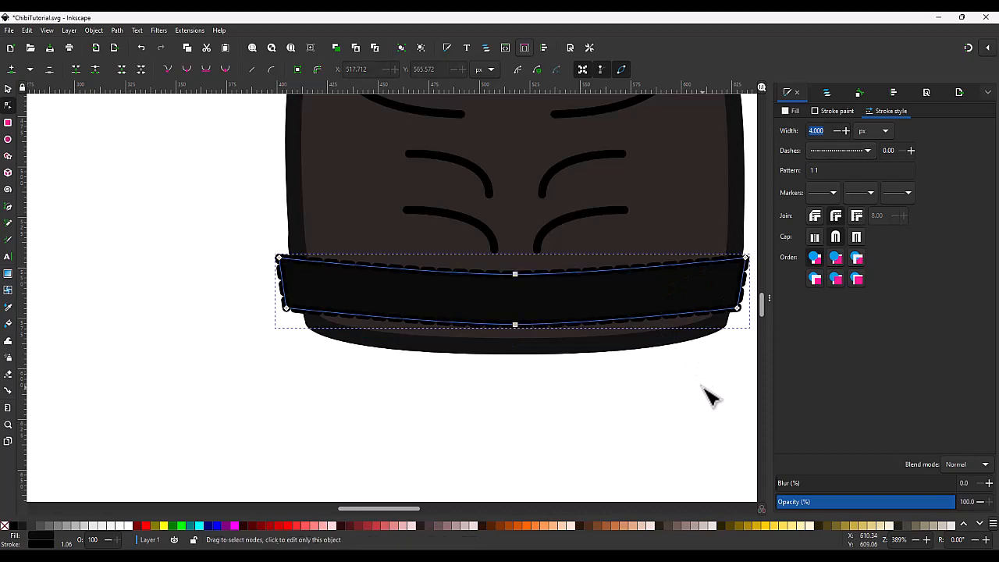
click(707, 397)
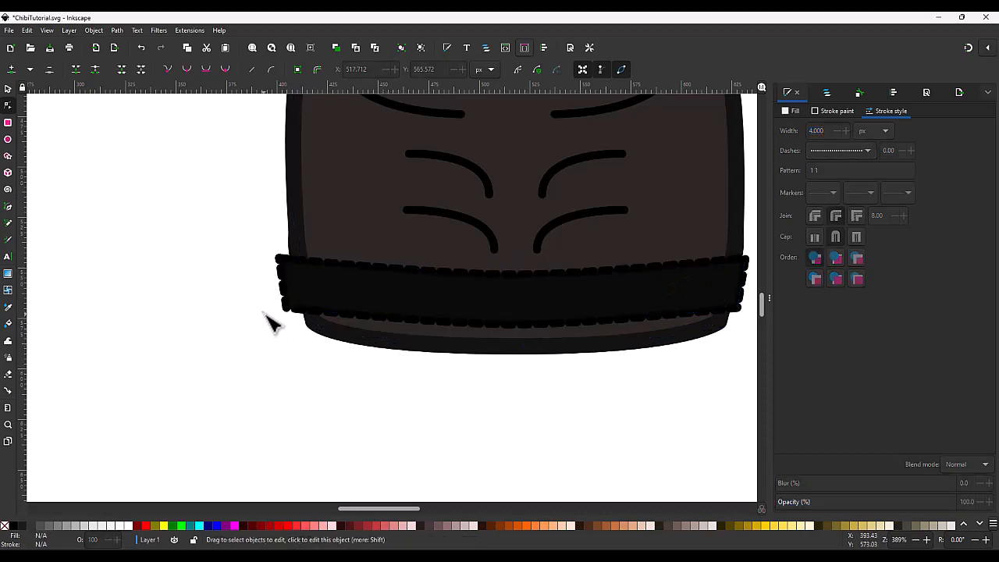
- Draw a tall narrow ellipse about 17 px wide and 47 px high beside the torso and convert it to a path
scroll(265, 320, down, 2)
scroll(201, 241, up, 1)
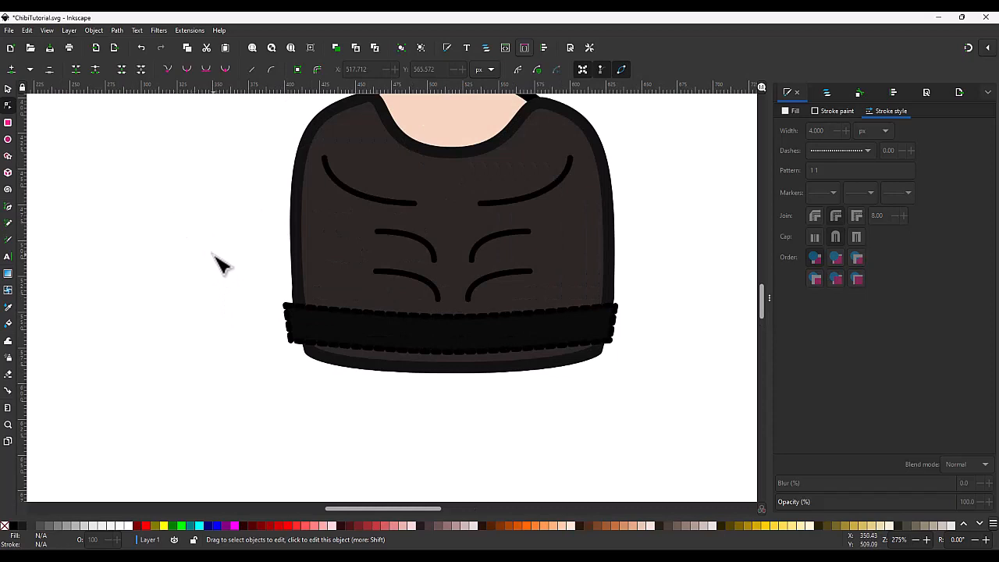
key(e)
drag(215, 230, 236, 298)
scroll(222, 261, up, 2)
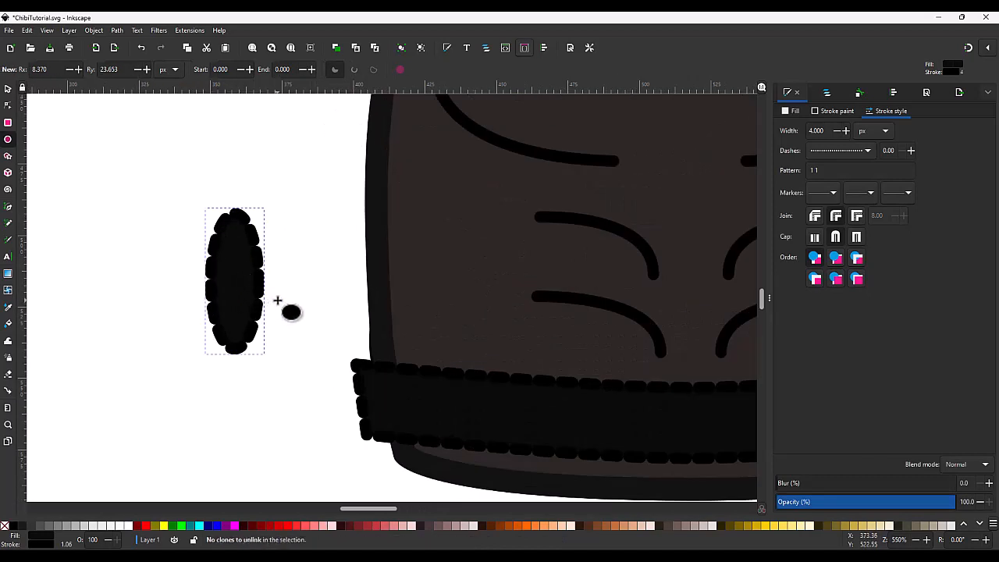
- Square off the ellipse by stretching the vertical handles of its two side nodes toward the top and bottom ends
key(n)
drag(282, 295, 166, 256)
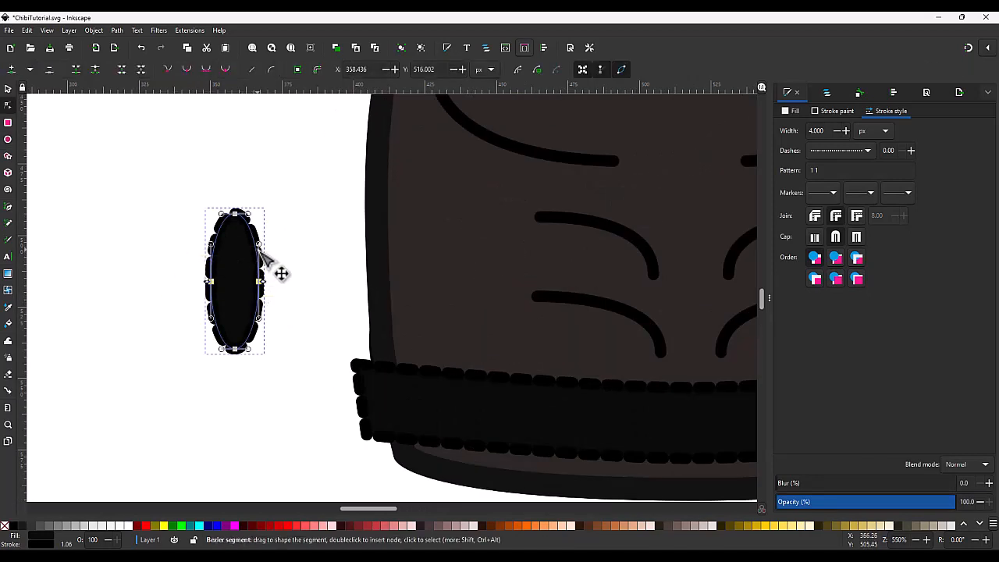
drag(262, 253, 261, 210)
drag(219, 257, 219, 215)
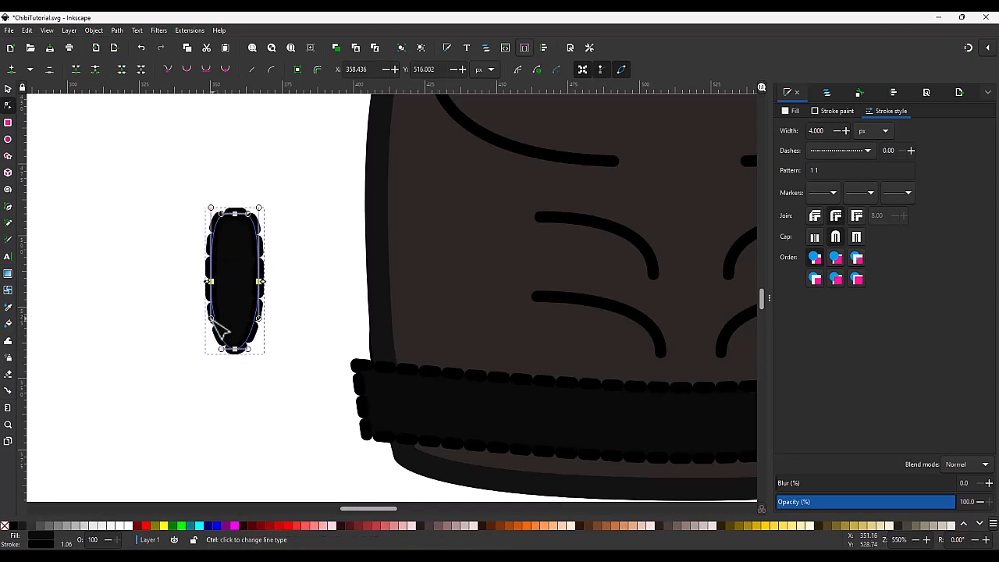
drag(212, 319, 211, 357)
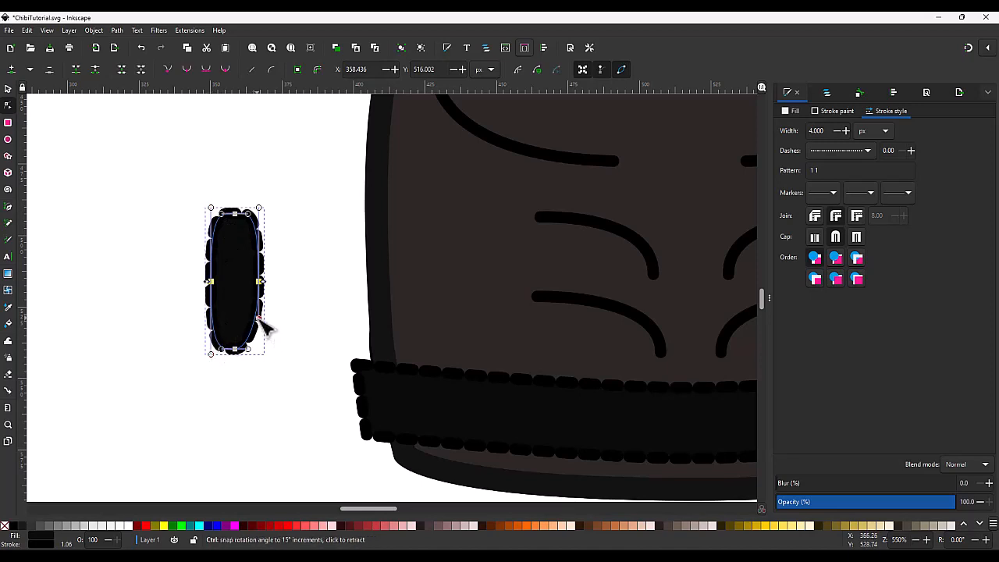
drag(258, 319, 259, 354)
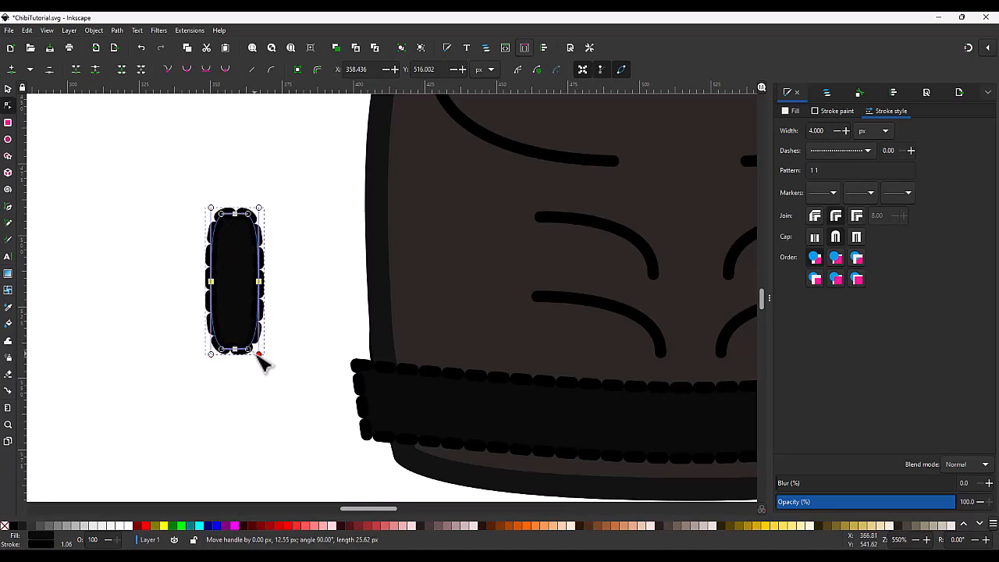
scroll(223, 245, up, 2)
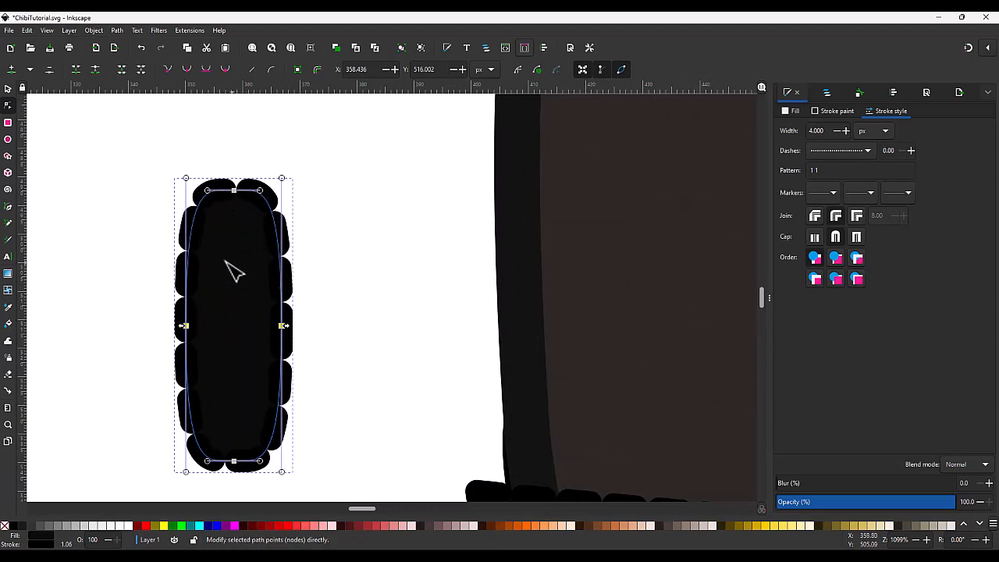
- Draw a horizontal line about 17 px long across the rounded shape's upper part and set its stroke width to 2 px
key(b)
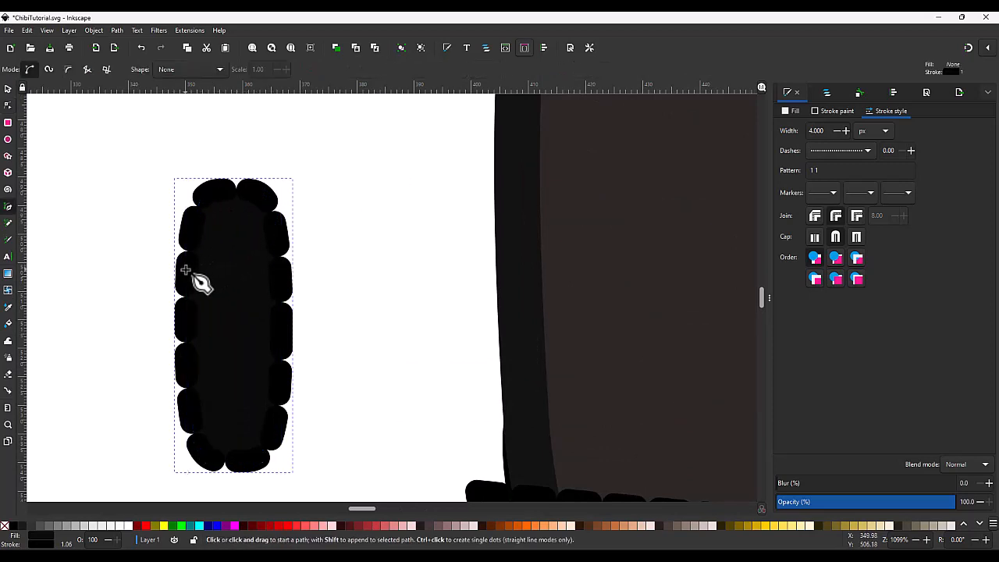
click(185, 269)
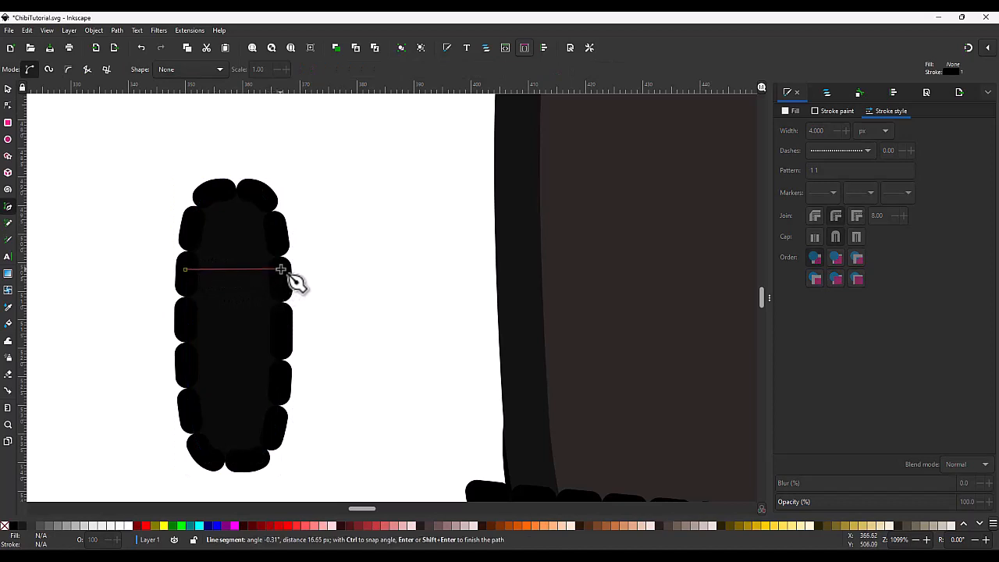
key(Return)
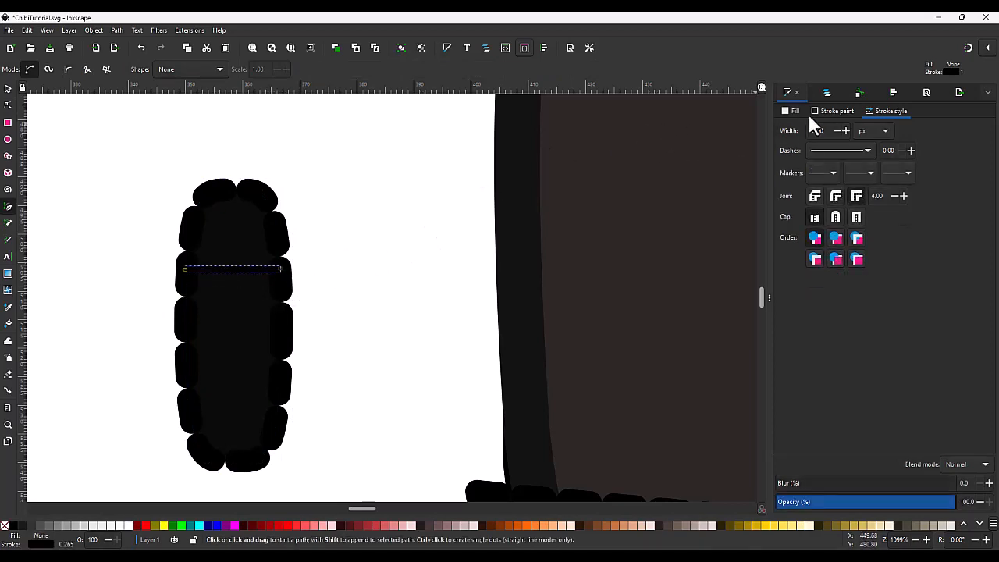
click(834, 111)
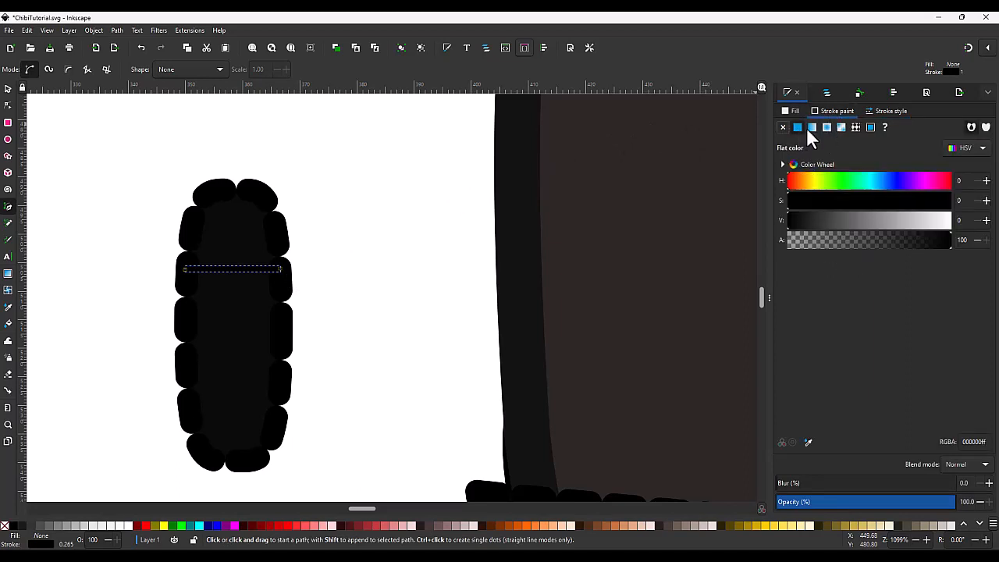
click(866, 111)
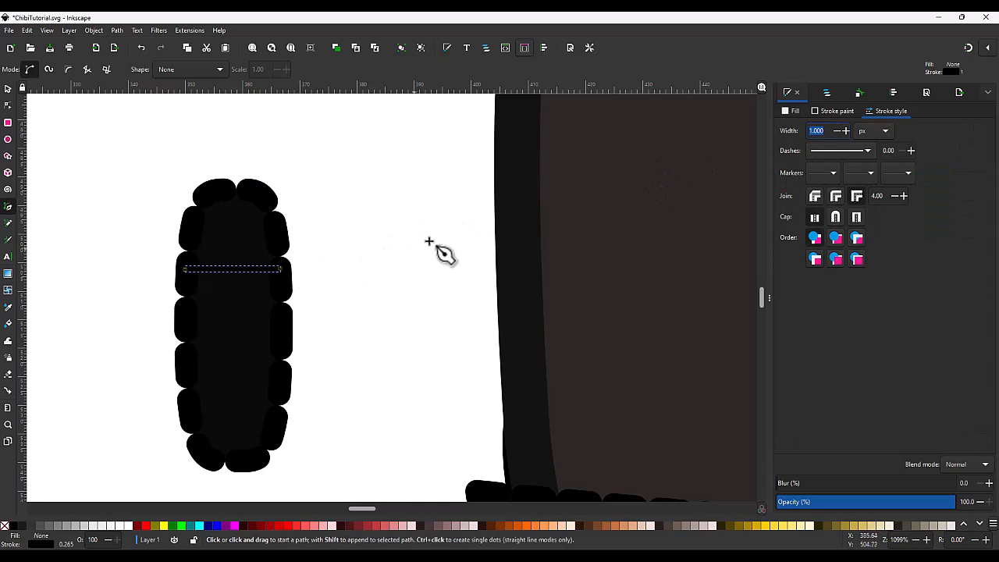
text(4)
key(Return)
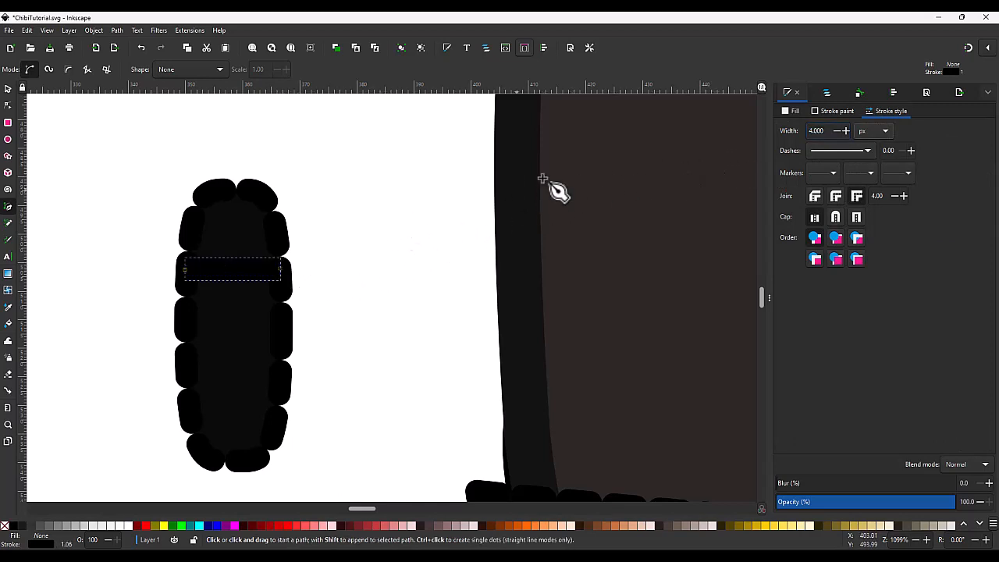
text(2)
key(Return)
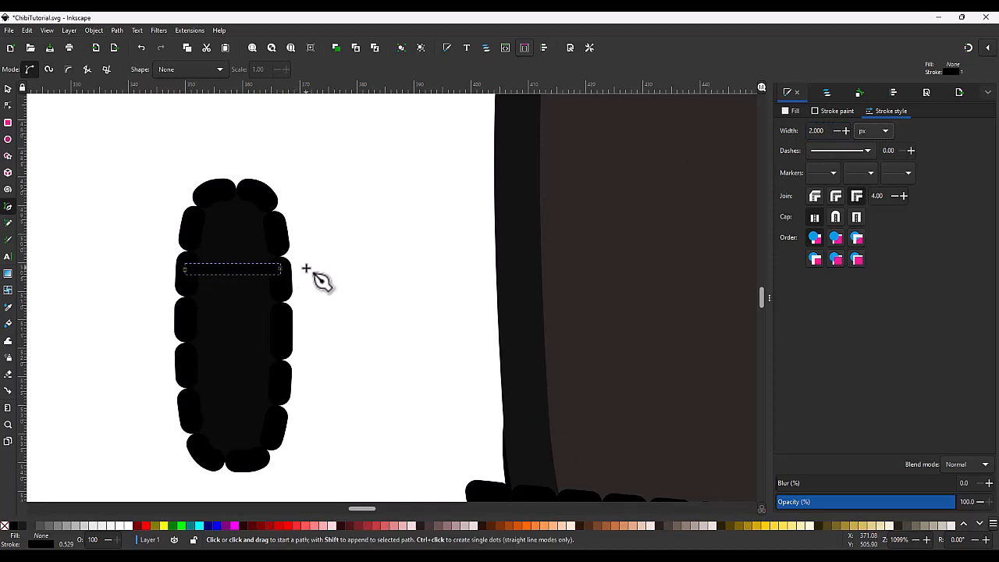
- Bend the line into a downward curve by pulling a handle out of its right end node
key(n)
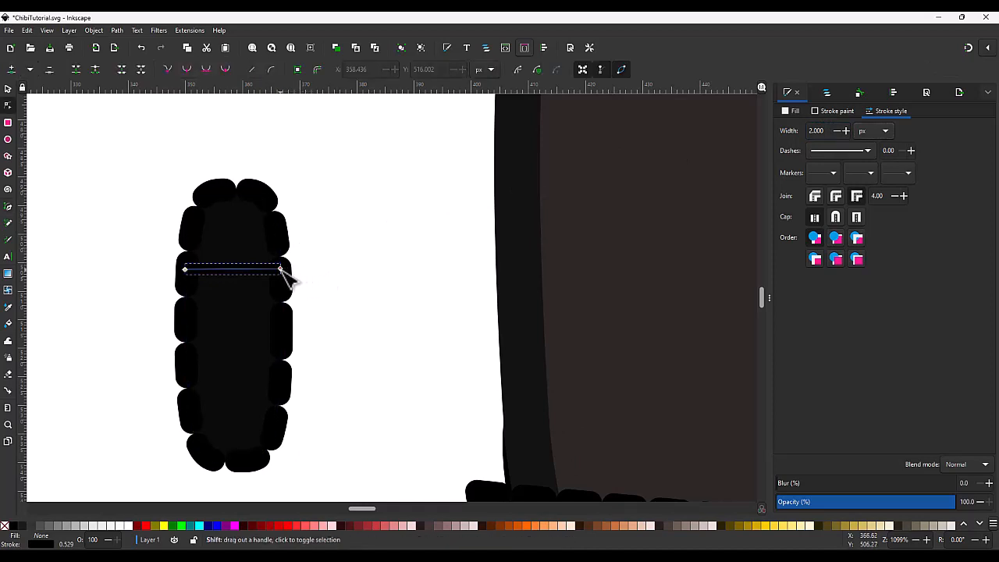
drag(282, 270, 232, 317)
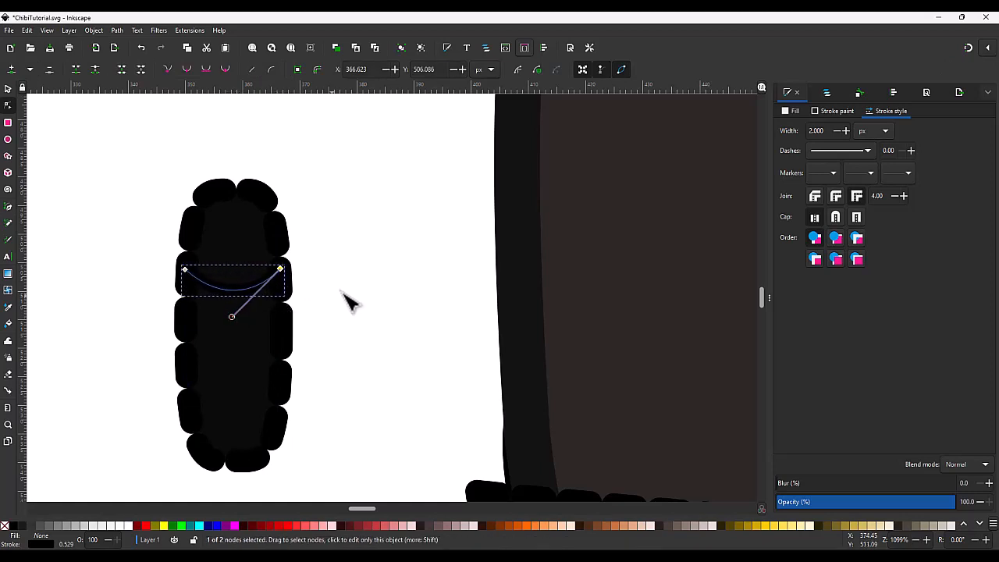
key(s)
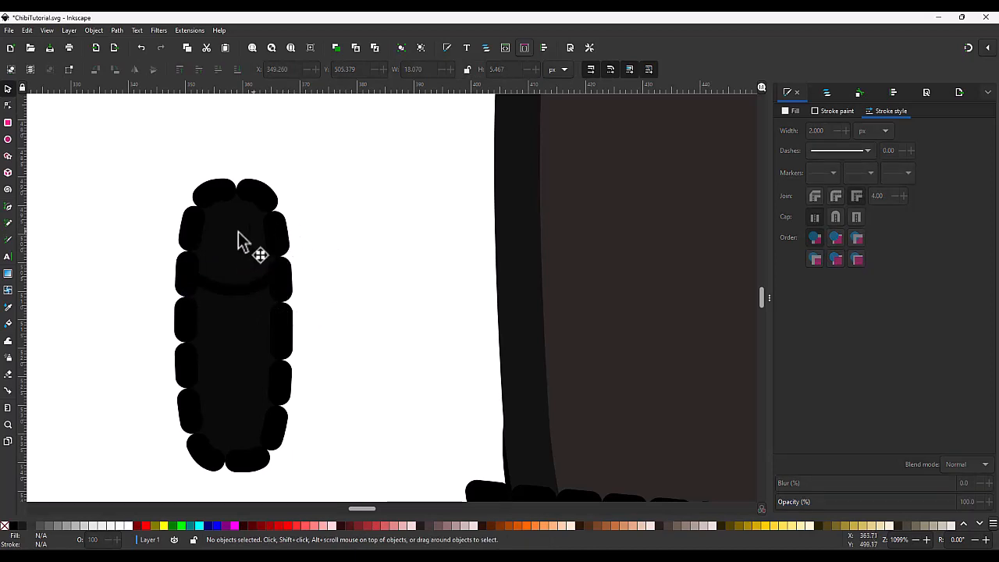
key(Escape)
- Fill the curved line's path with flat black to form a solid crescent across the rounded shape
scroll(227, 248, up, 2)
click(242, 349)
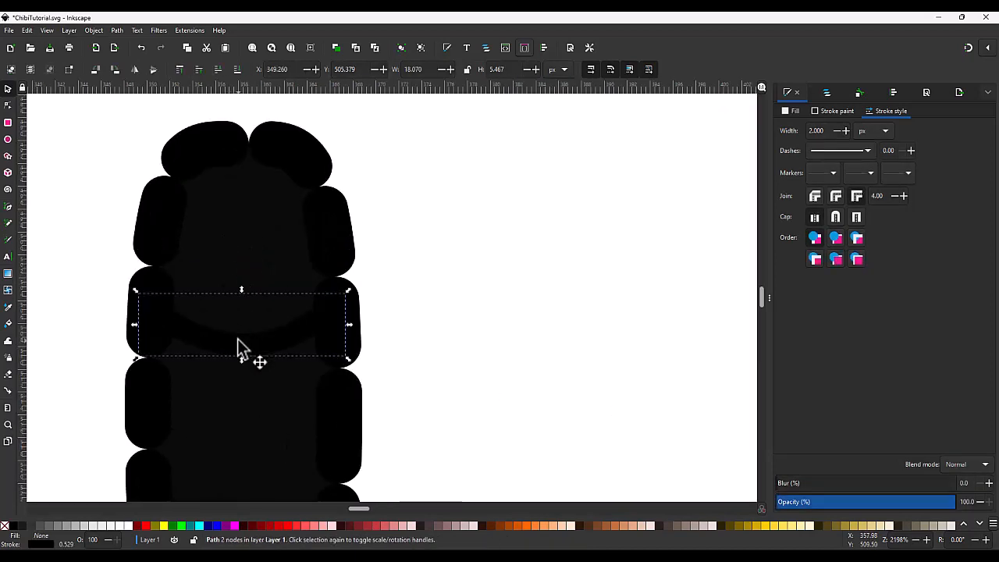
click(792, 111)
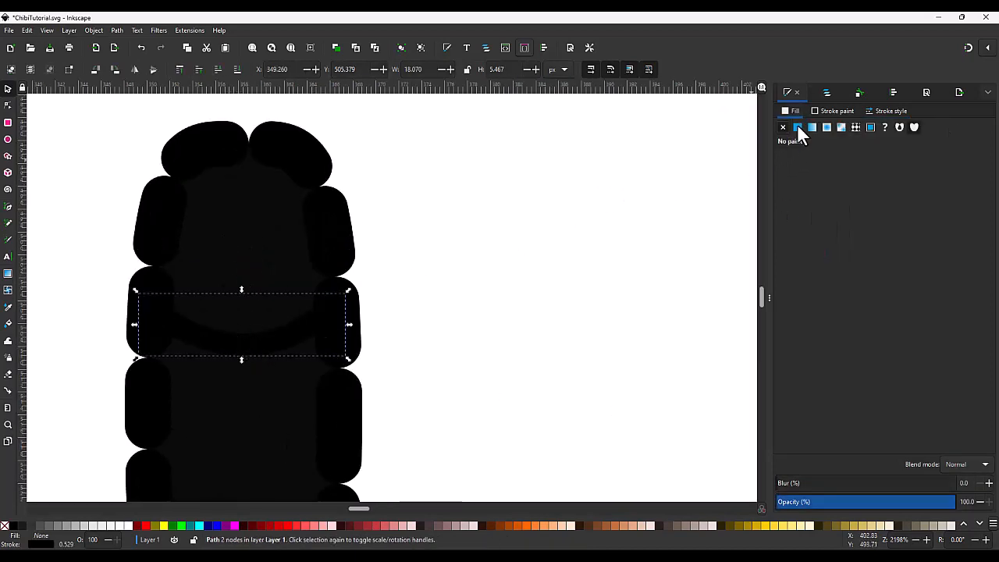
click(797, 127)
click(794, 219)
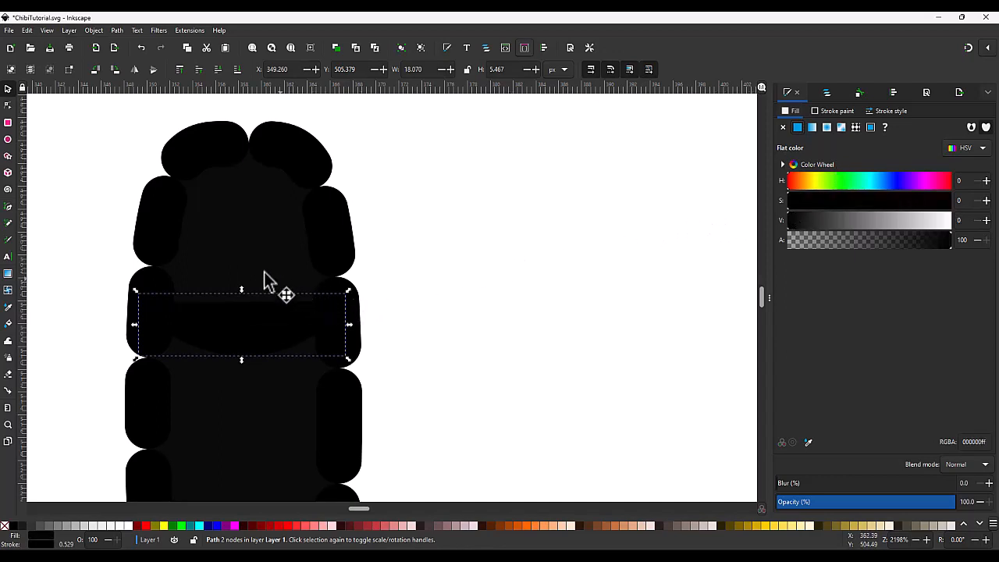
- Draw a circle about 3.5 px across beside the rounded shape, as a path without a stroke
key(e)
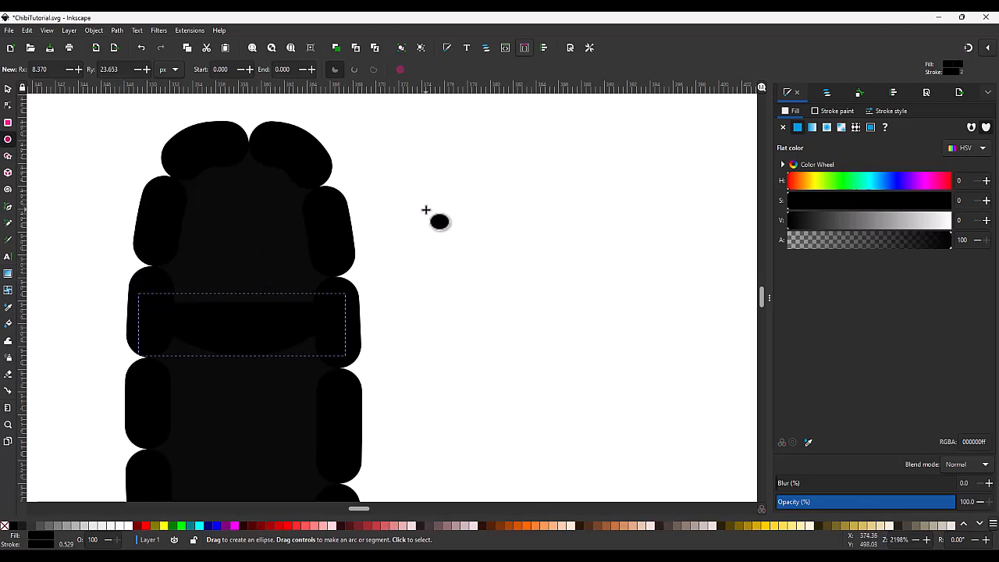
drag(425, 209, 457, 239)
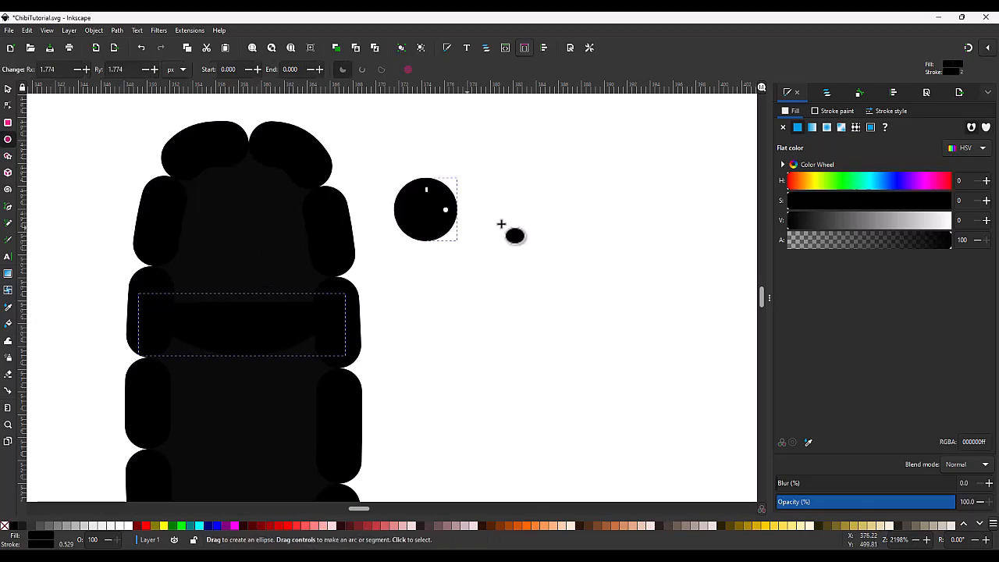
key(ctrl+shift+c)
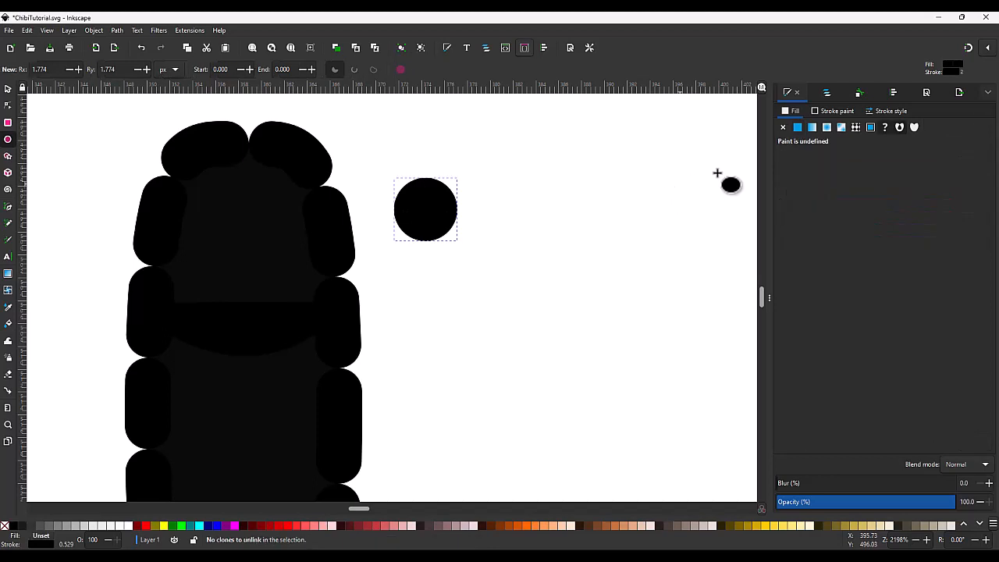
click(831, 113)
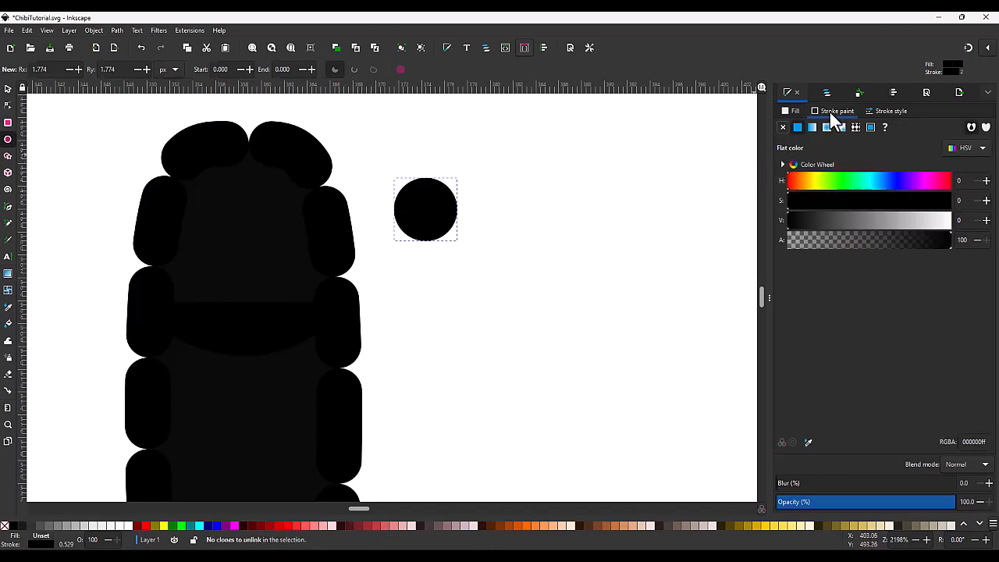
click(784, 127)
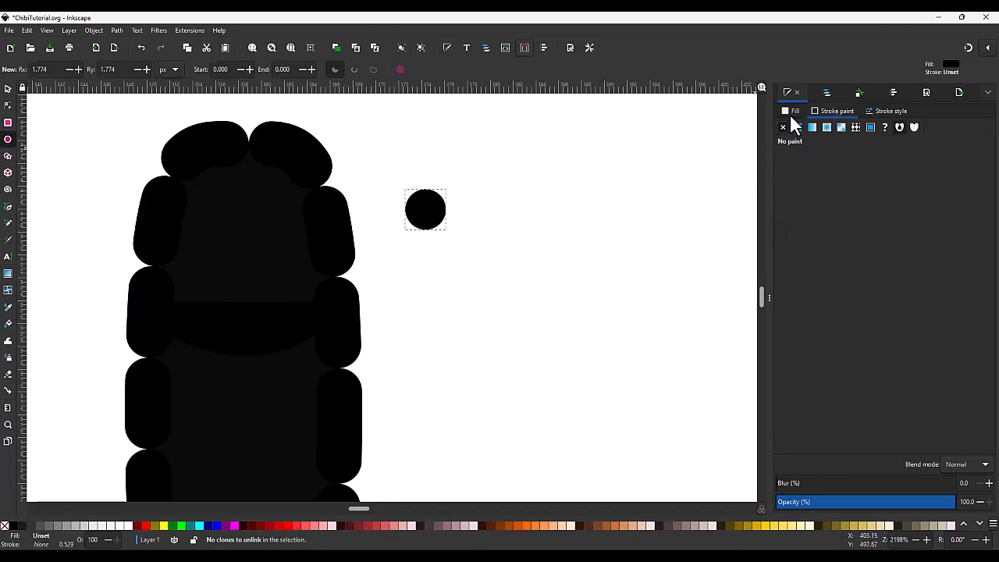
- Enlarge the circle to about 5.4 px across and fill it with a radial gradient whose outer stop is fully opaque black
key(s)
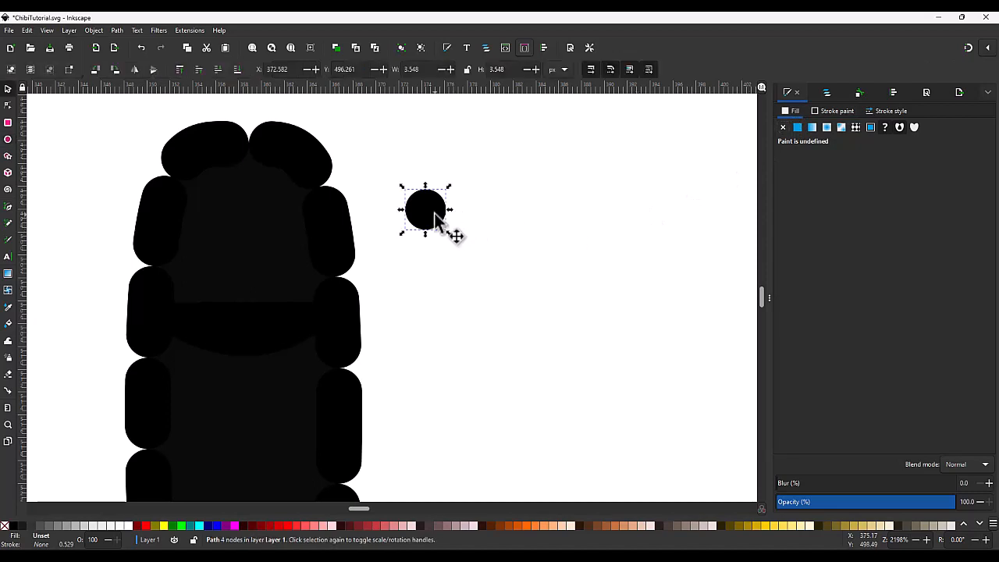
drag(449, 234, 458, 240)
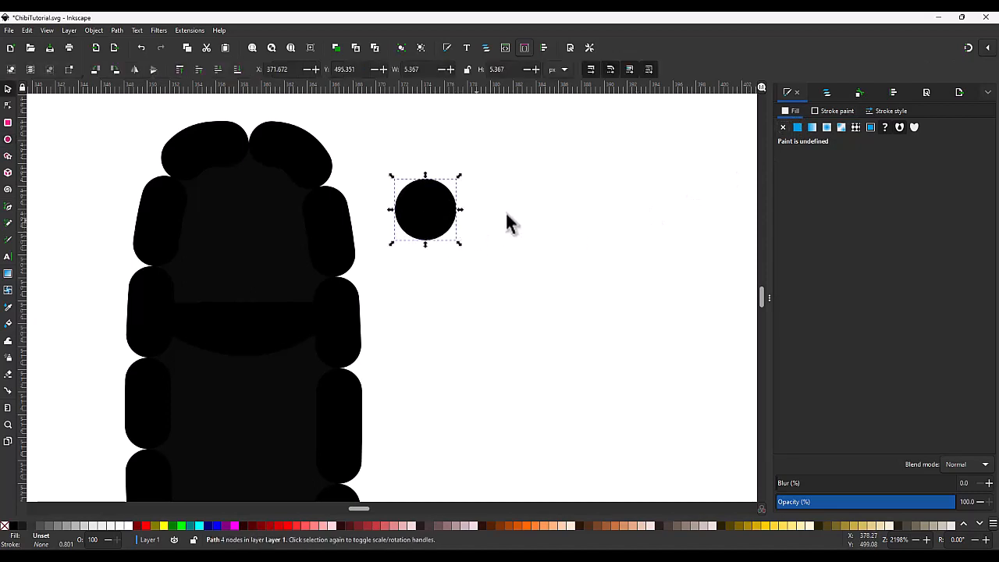
click(825, 127)
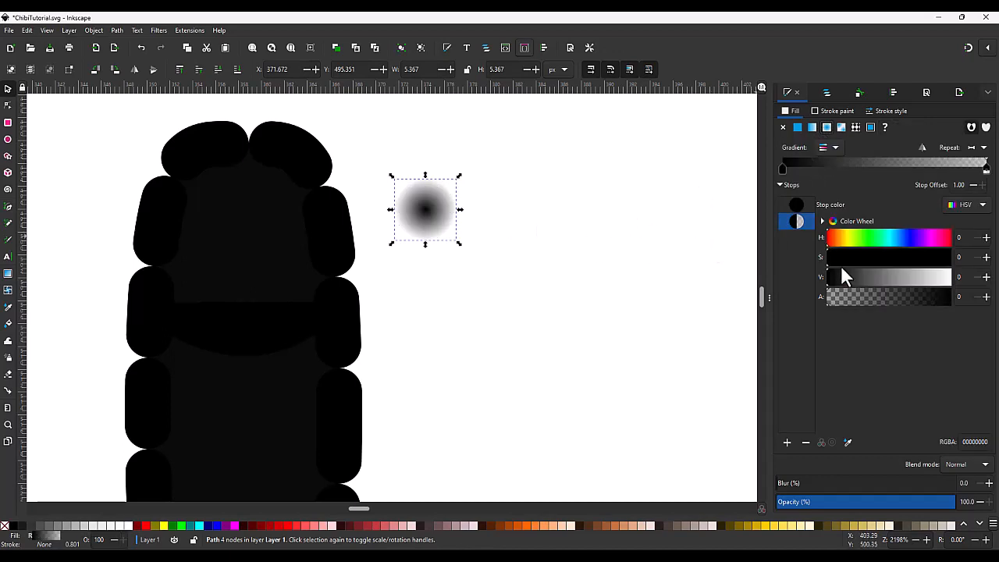
drag(927, 295, 981, 303)
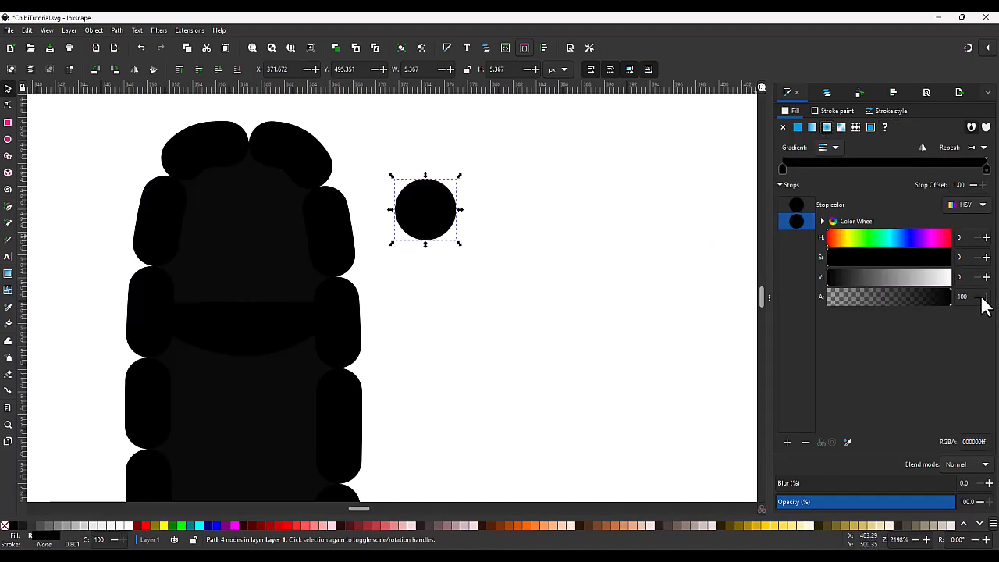
- Add three stops to the circle's radial gradient, at offsets 0.25, 0.50 and 0.75
click(788, 442)
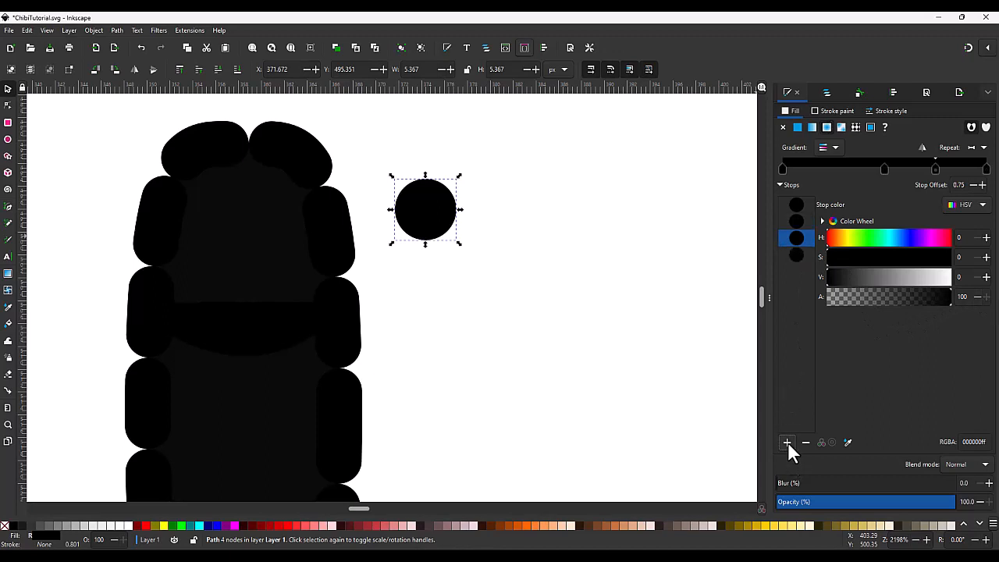
click(795, 204)
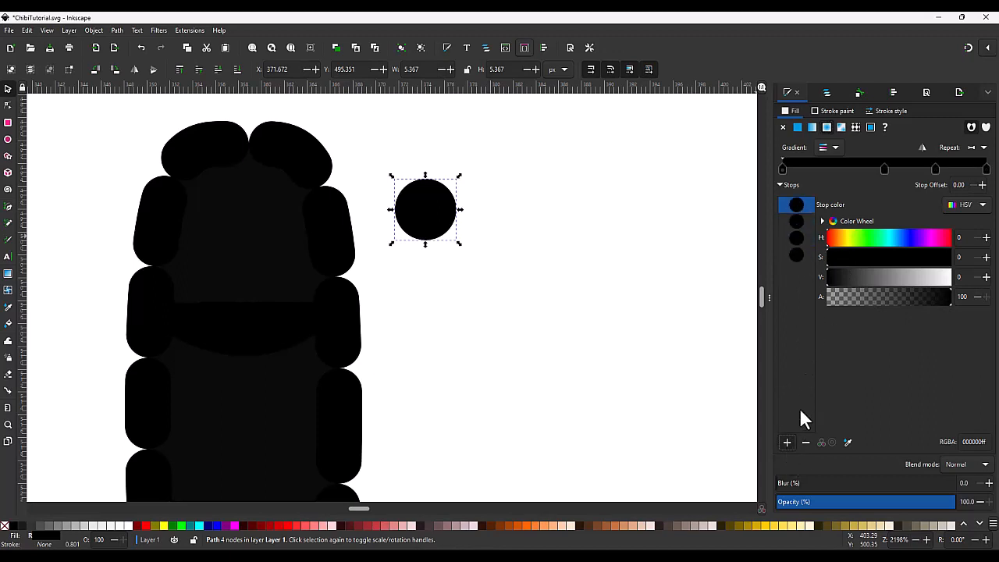
click(787, 442)
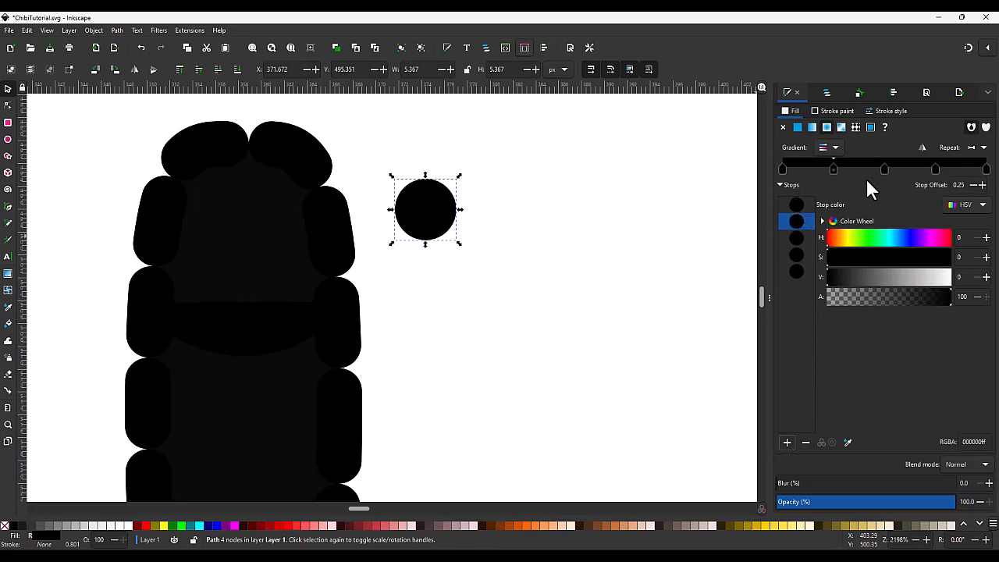
- Set the brightness value of the gradient stop at offset 0.25 to 15
click(797, 204)
click(796, 222)
text(15)
key(Tab)
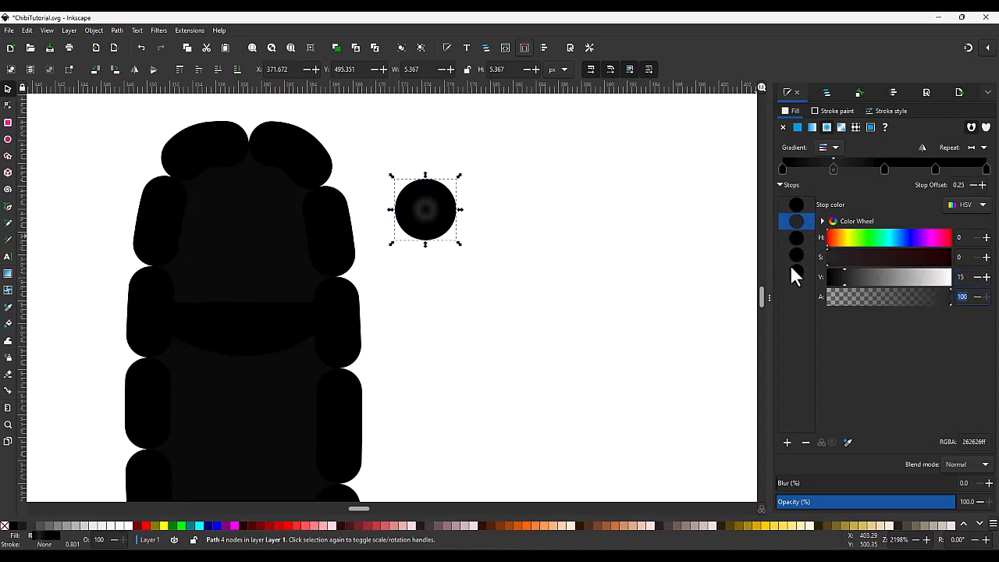
click(802, 254)
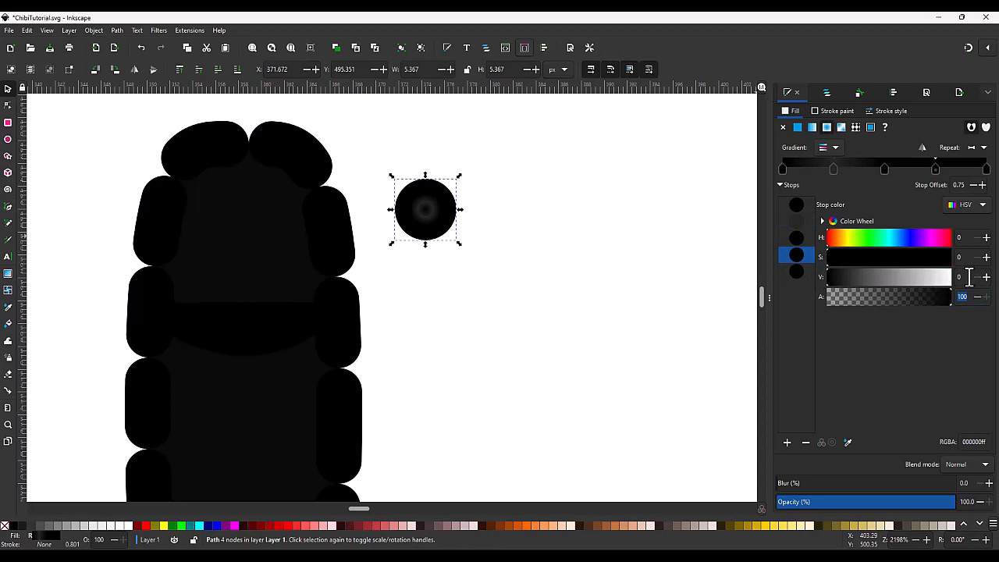
click(799, 238)
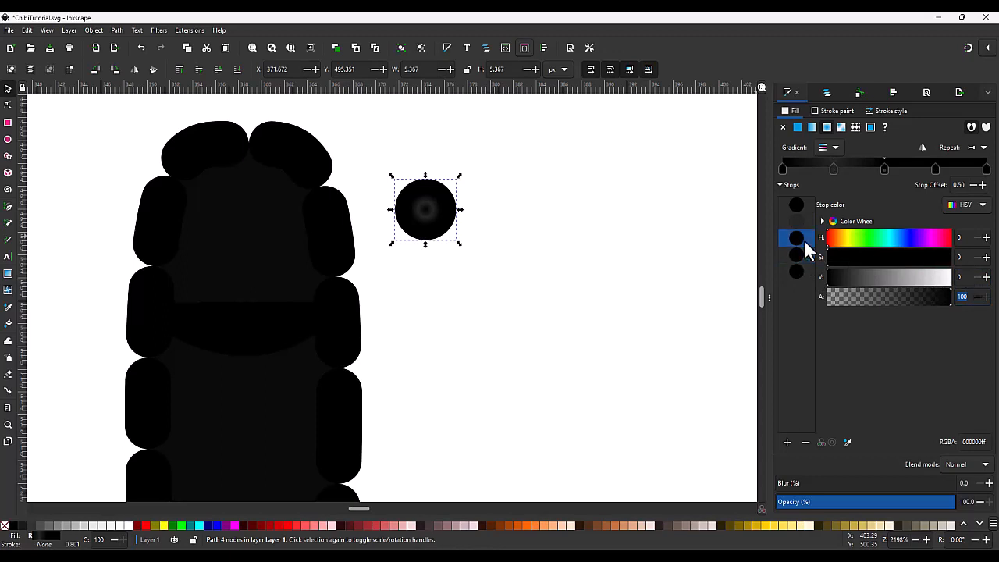
click(433, 199)
click(515, 205)
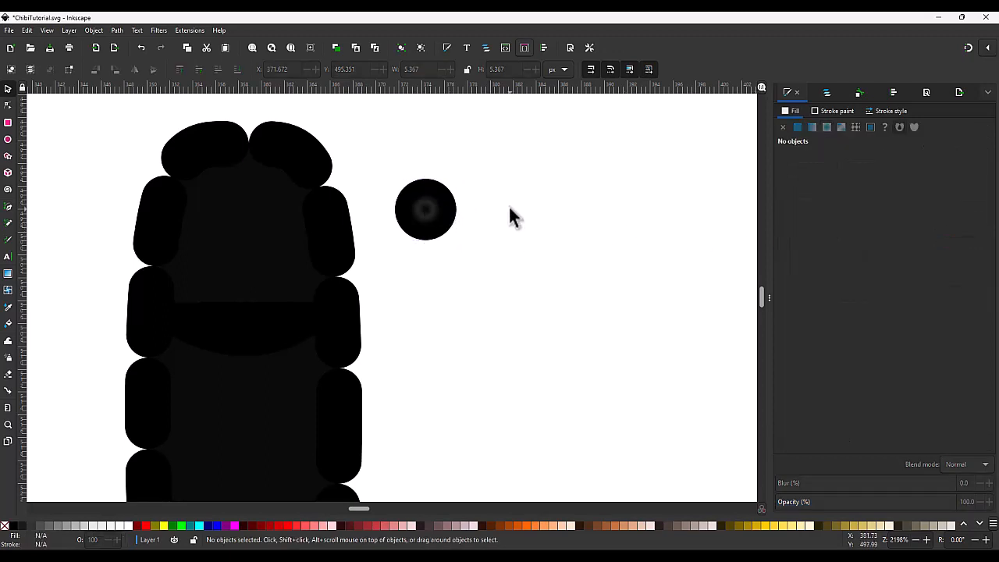
- Set the gradient's 0.50 stop to a brightness value of 15 and shift it slightly toward the circle's centre
click(441, 209)
key(g)
scroll(446, 204, up, 3)
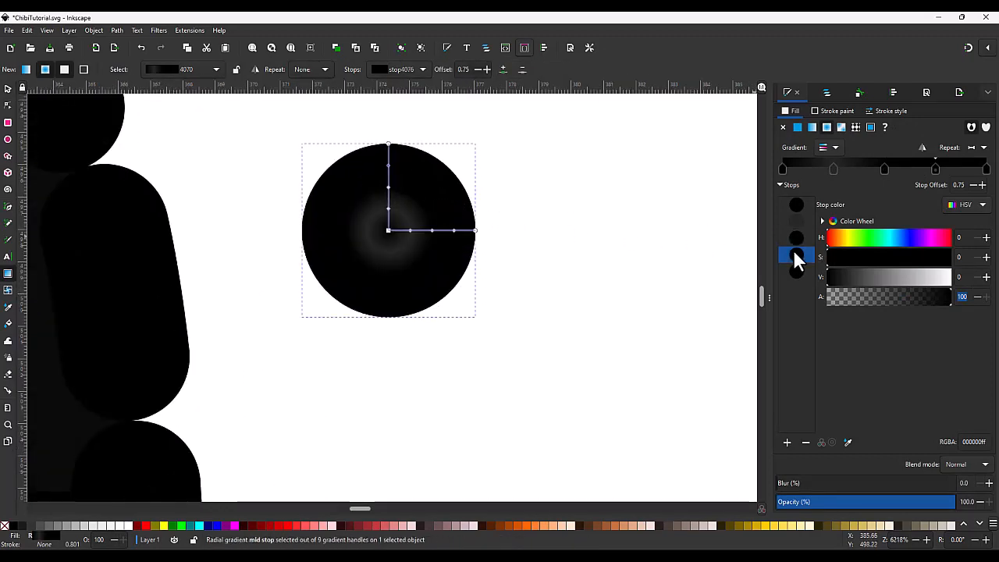
click(796, 228)
click(797, 221)
click(795, 202)
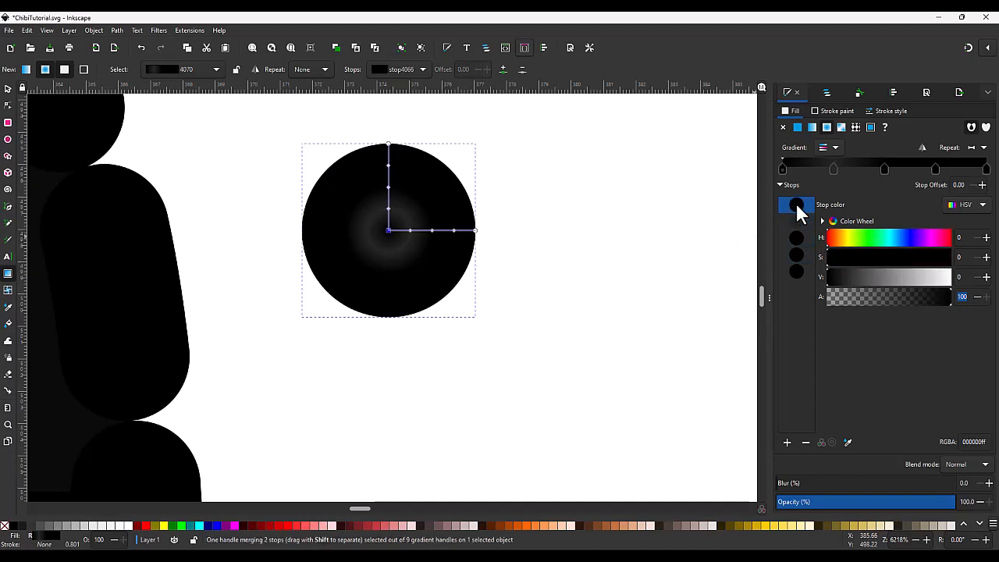
click(796, 238)
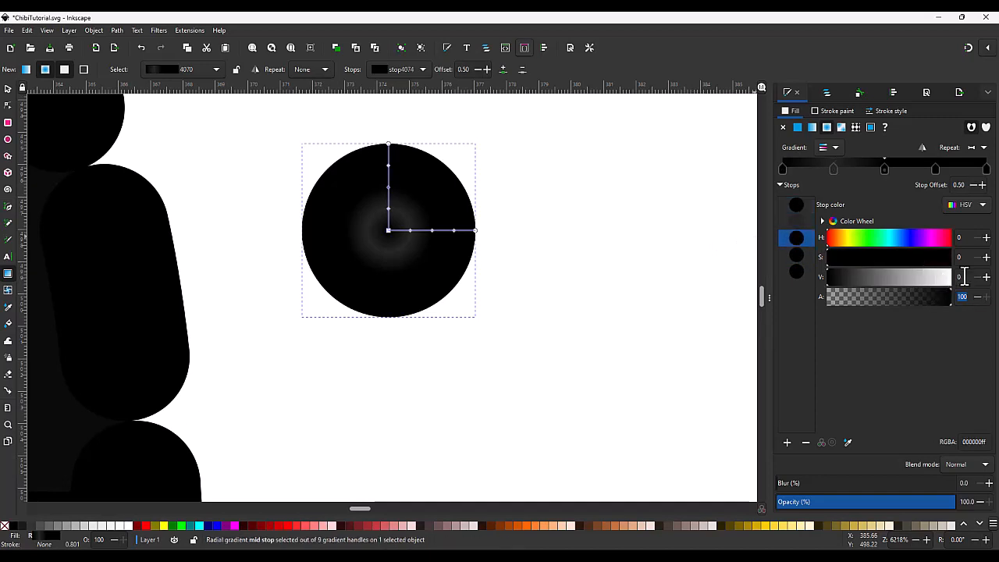
text(15)
key(Tab)
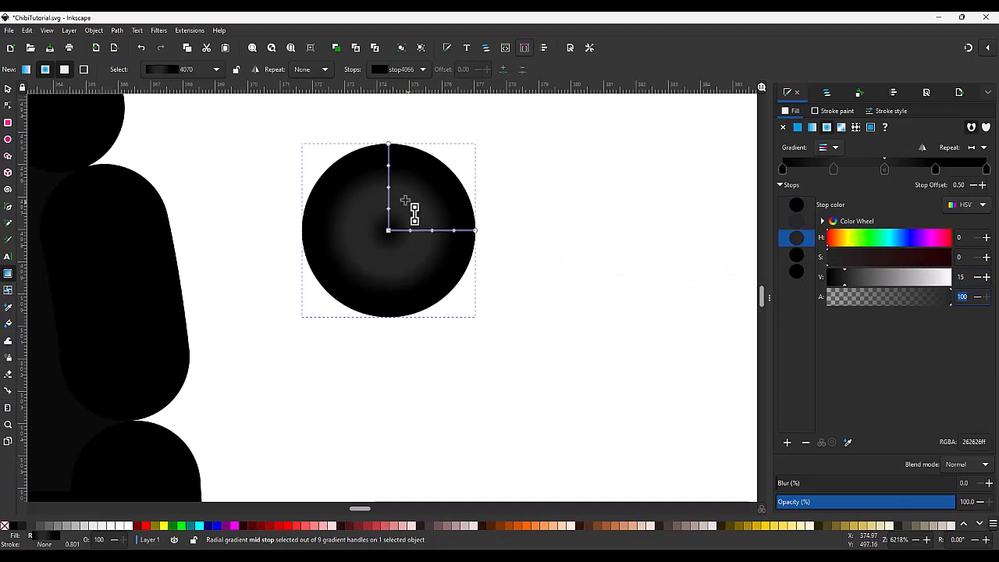
drag(390, 188, 388, 196)
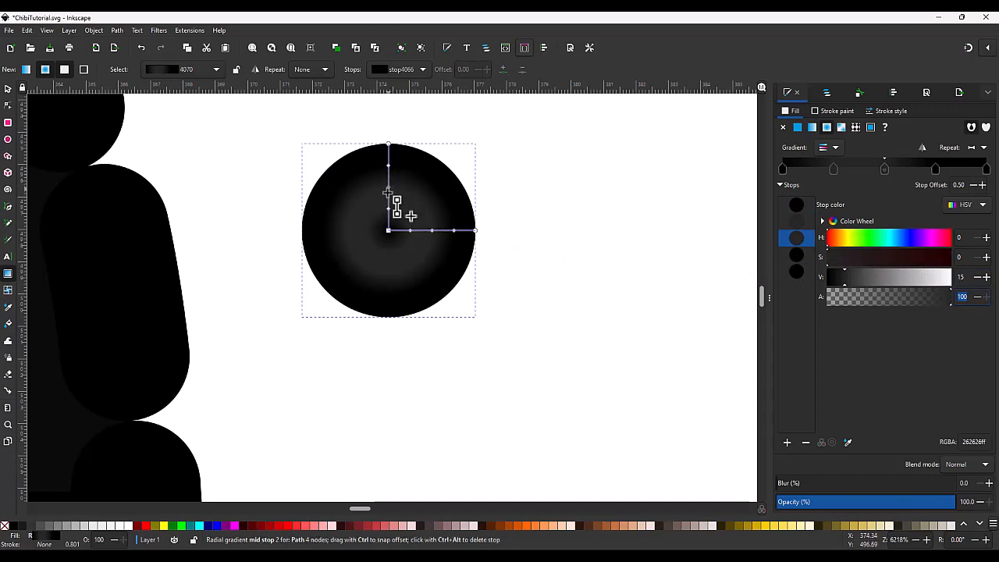
- Set the gradient's 0.75 stop to a brightness value of 5 and move it outward to offset 0.88
click(793, 254)
drag(972, 279, 939, 279)
text(5)
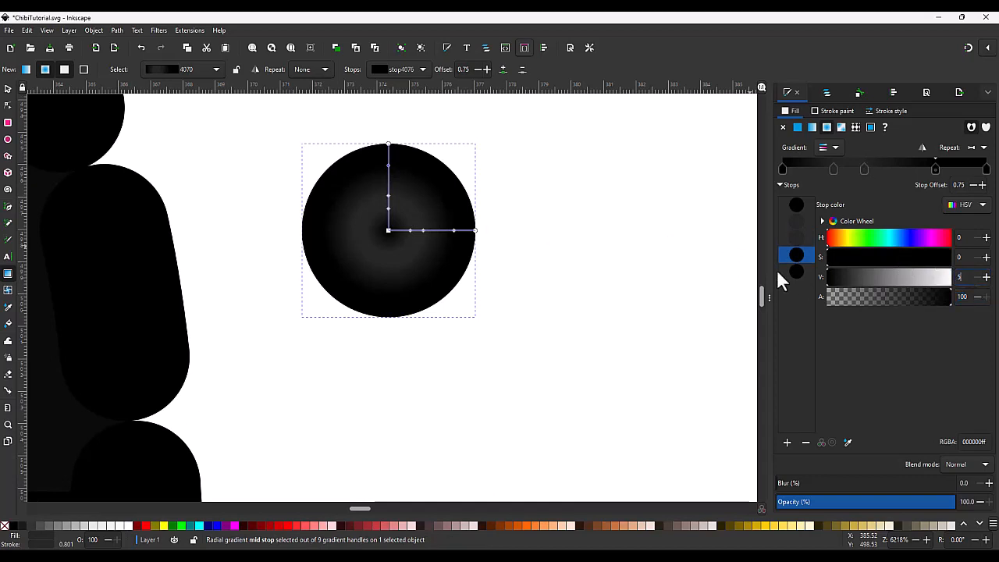
key(Tab)
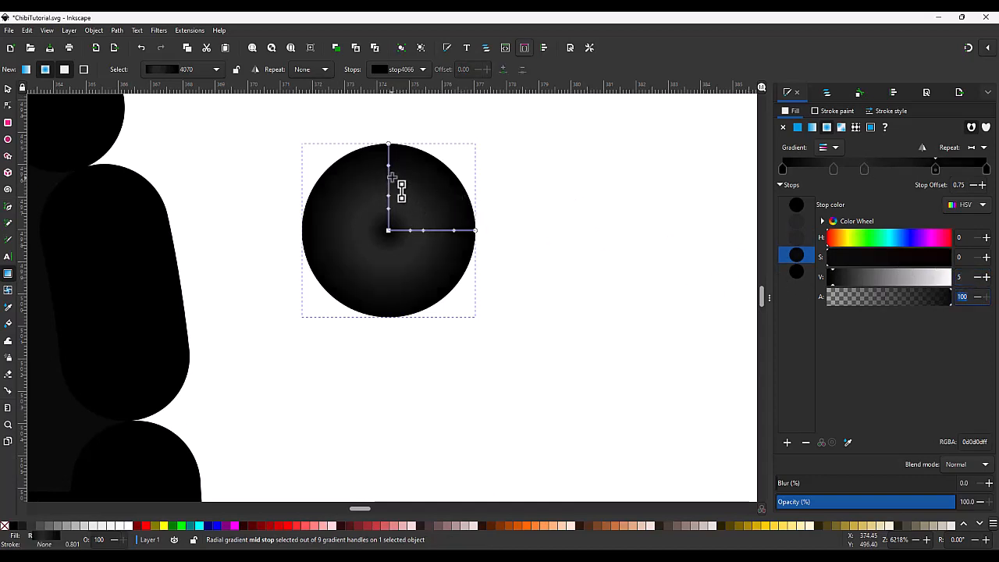
drag(388, 166, 386, 156)
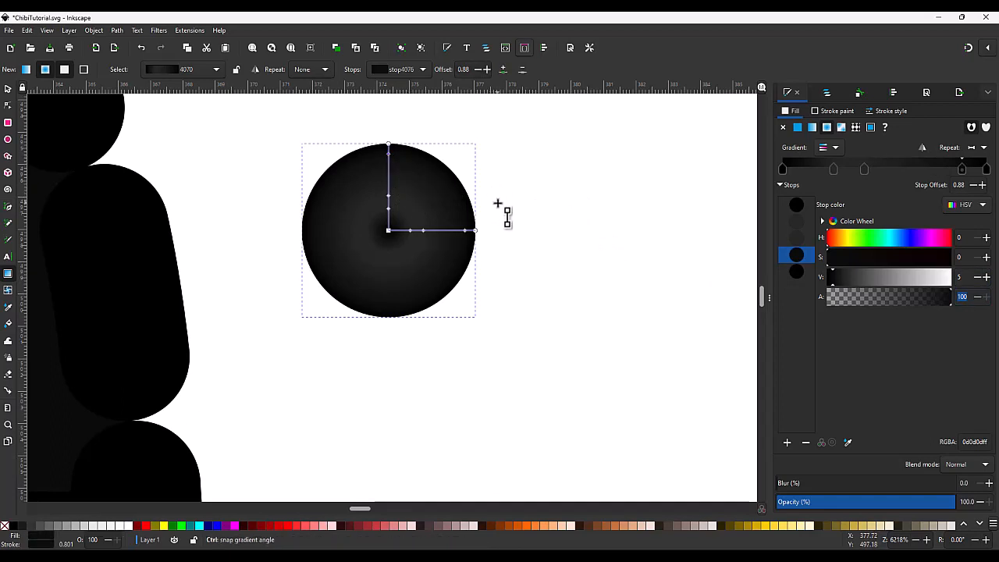
- Set the brightness value of the gradient stop at offset 0.25 to 5 and deselect the circle
click(804, 221)
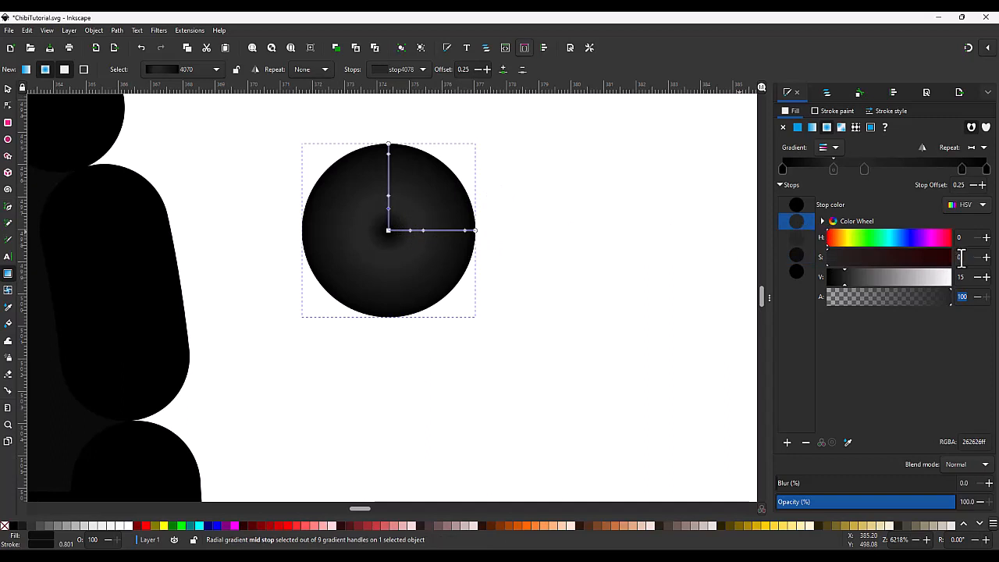
text(5)
key(Tab)
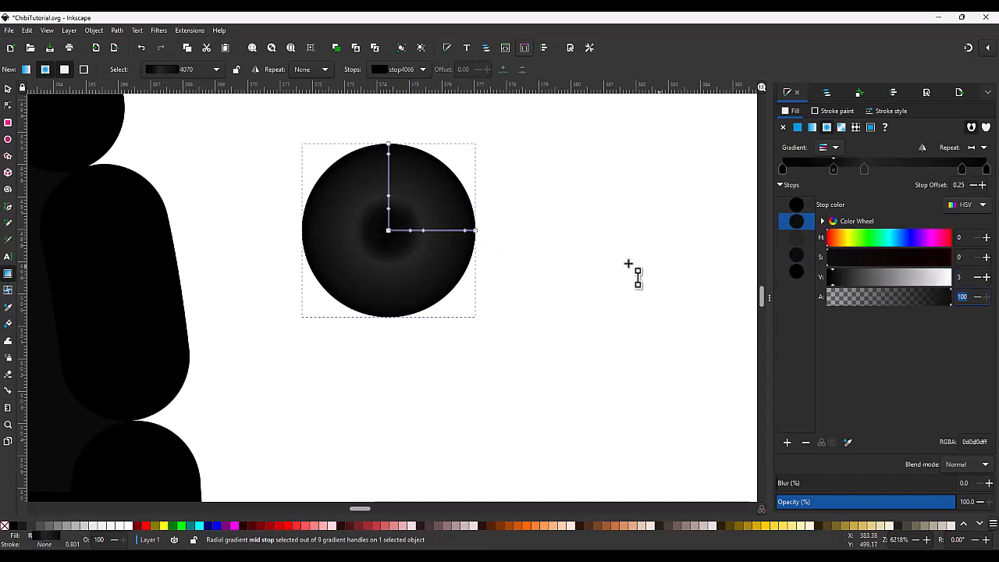
click(505, 269)
- Give the gradient-filled circle a flat black stroke
scroll(504, 270, down, 2)
scroll(504, 270, down, 2)
key(s)
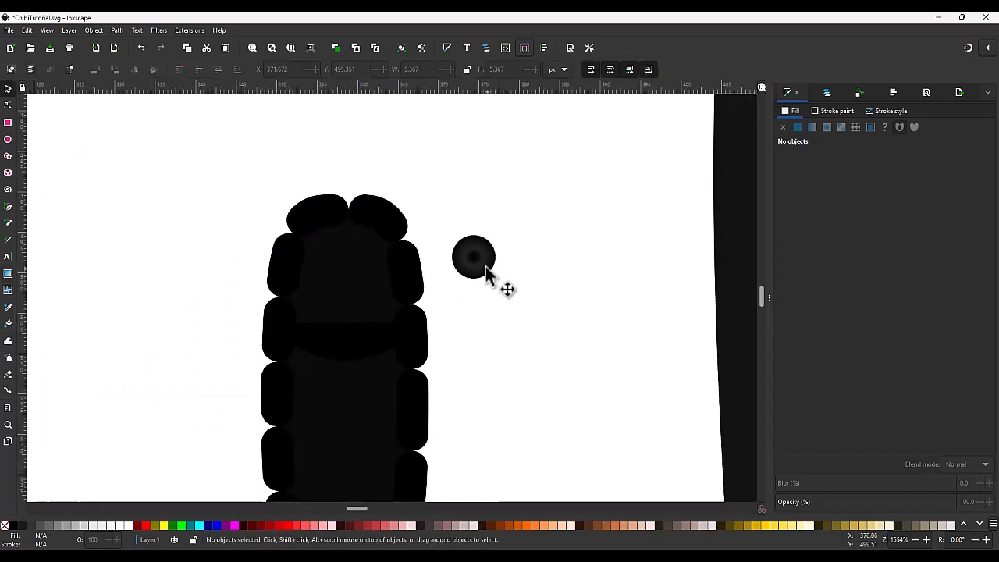
click(478, 273)
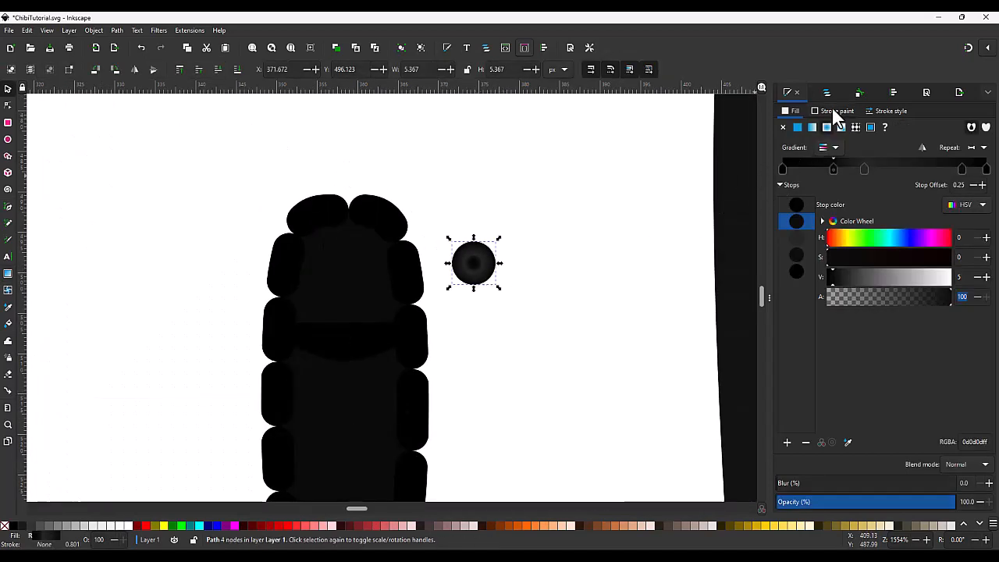
click(833, 111)
click(797, 128)
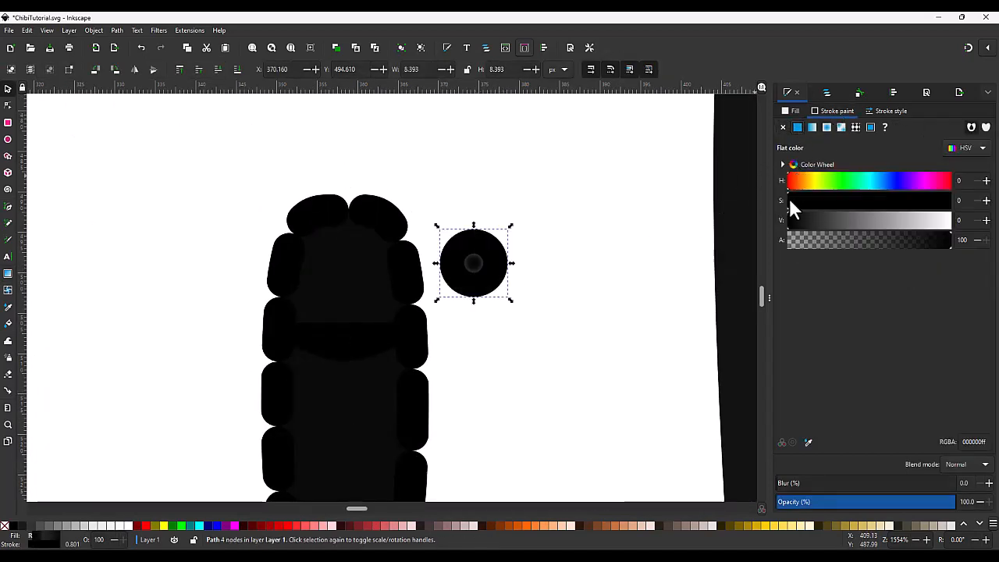
- Set the circle's stroke width to 1.5 px and reduce it further to 0.75 px
click(877, 109)
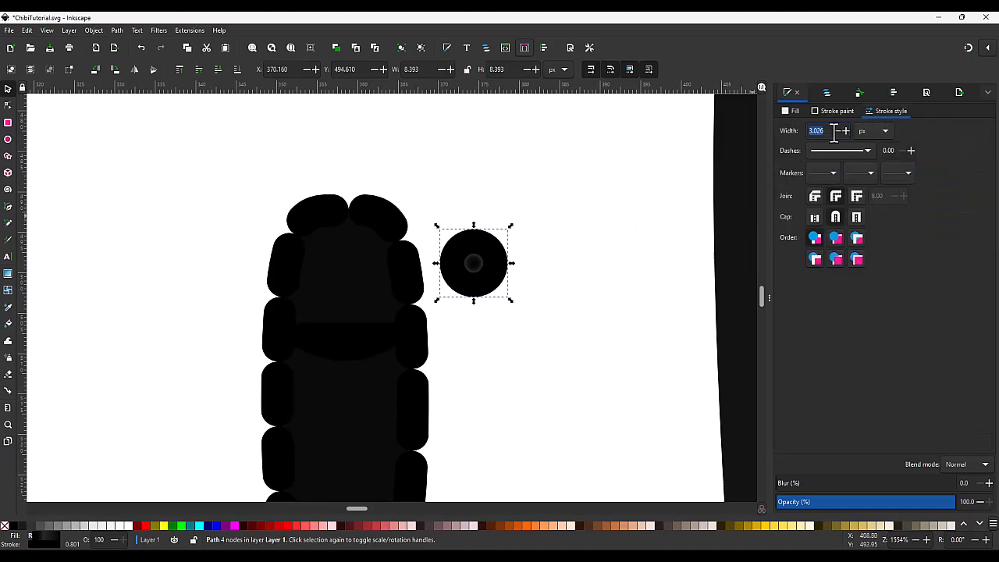
double_click(829, 131)
text(1.5)
key(Return)
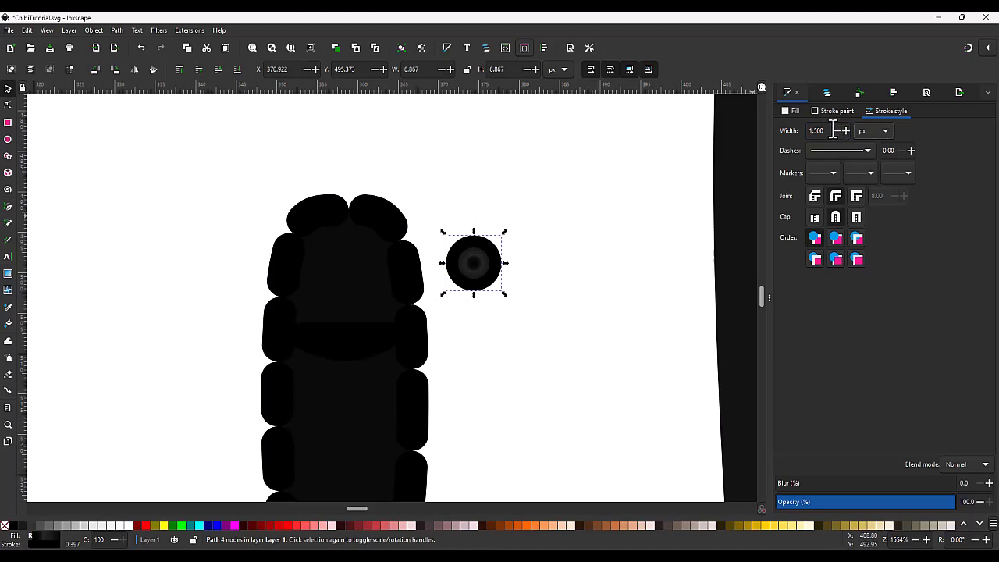
double_click(828, 131)
text(.75)
key(Return)
- Recolour the circle's stroke to an olive yellow with hue 57, saturation 86 and value 56
click(833, 111)
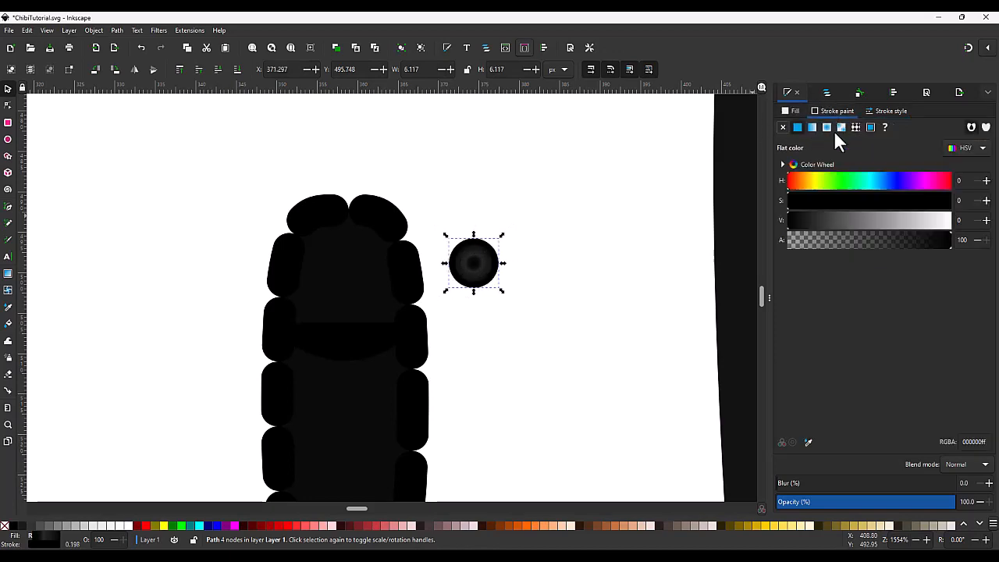
drag(807, 178, 812, 179)
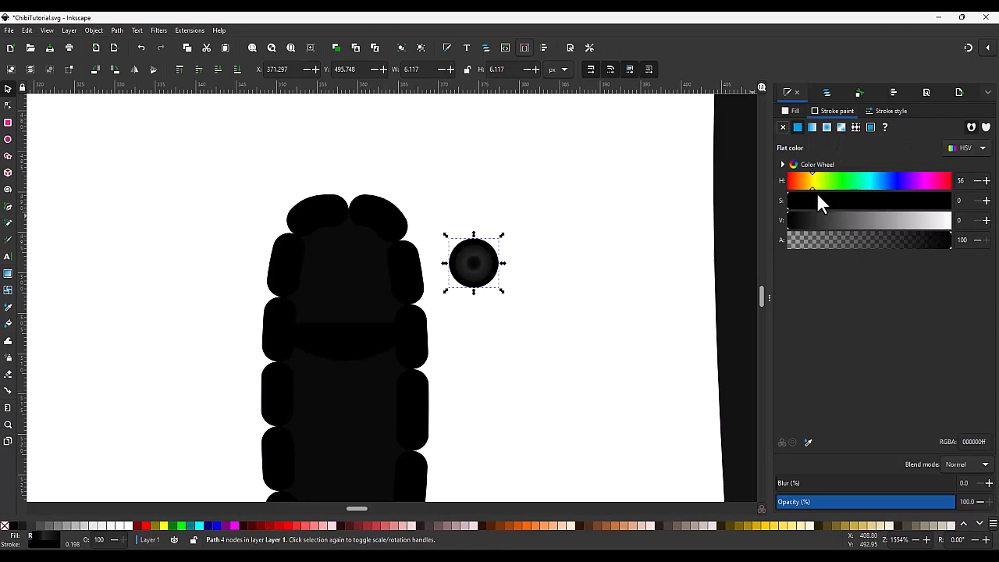
mouse_move(833, 221)
mouse_down()
mouse_move(879, 221)
mouse_move(904, 205)
mouse_up()
click(813, 179)
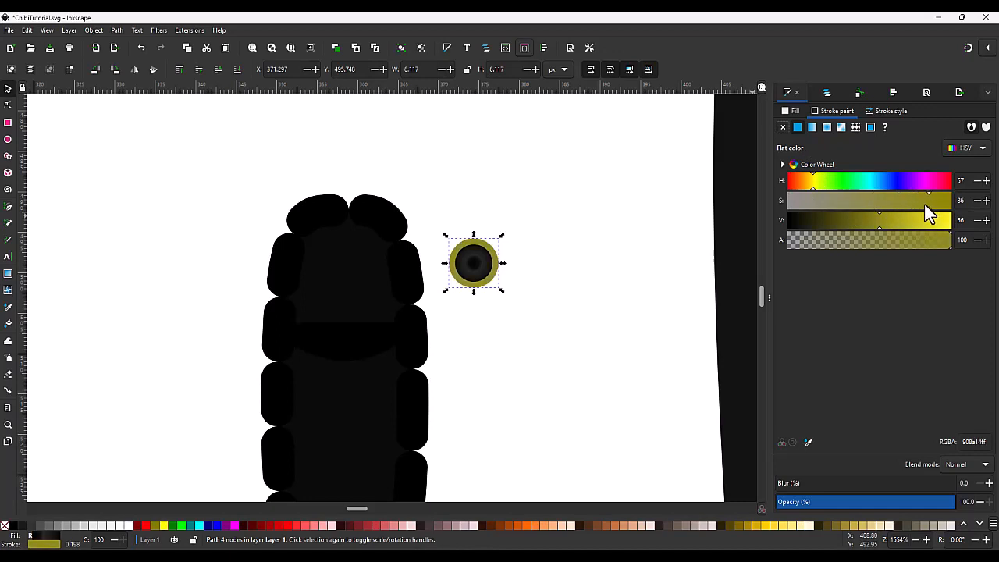
- Thin the circle's stroke to 0.375 px and darken its colour to a value of 29
click(874, 111)
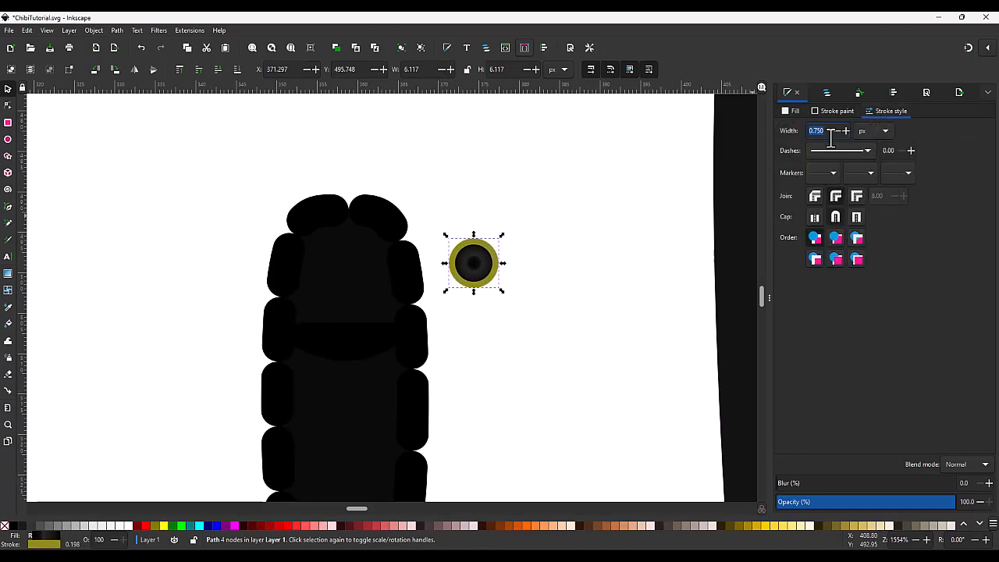
key(BackSpace)
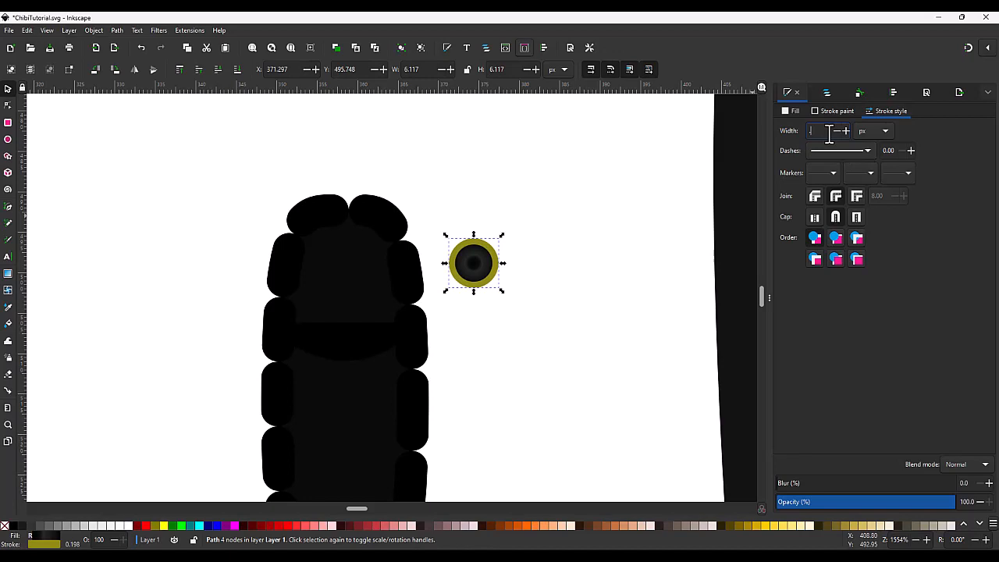
text(.375)
key(Return)
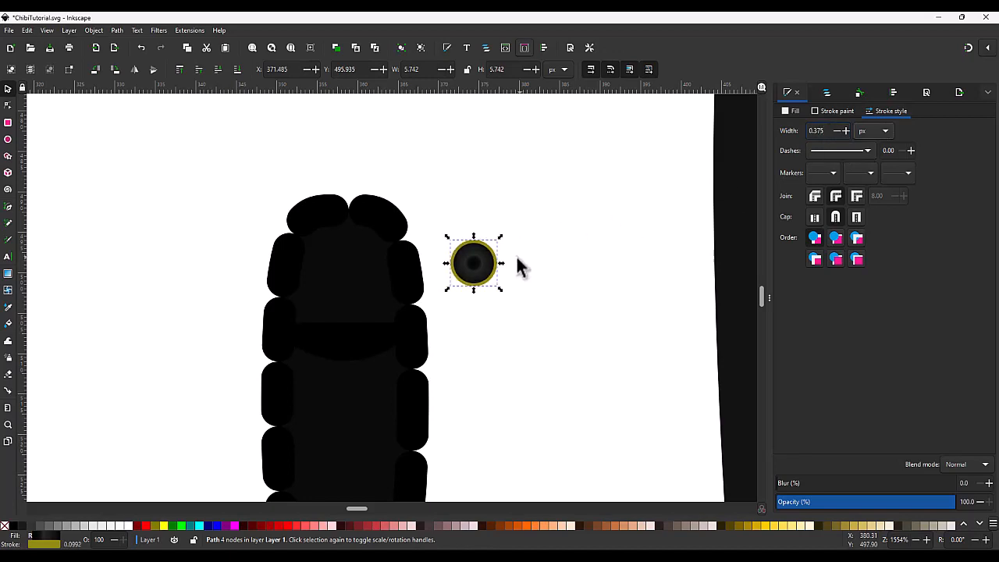
click(821, 111)
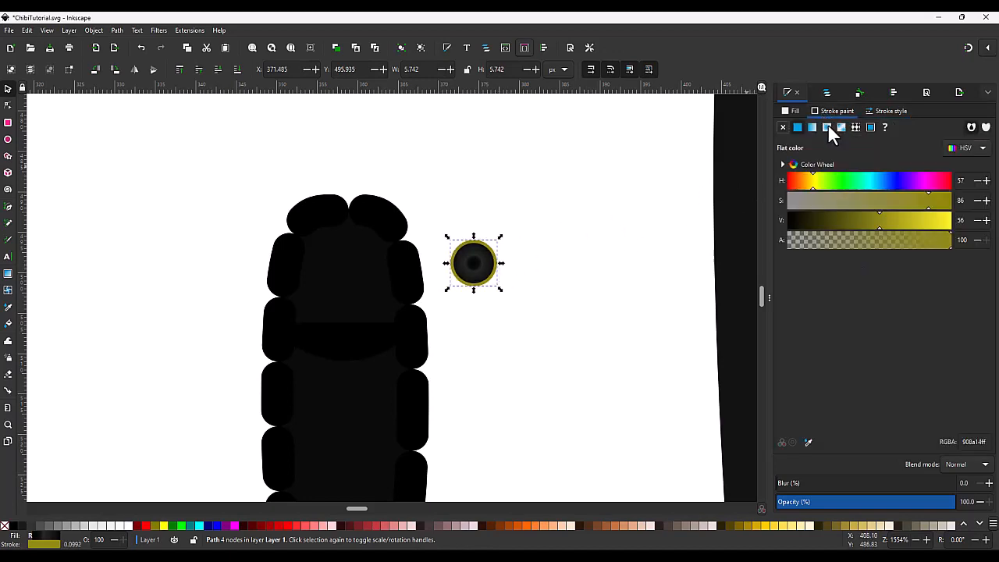
drag(878, 229, 834, 220)
- Move the gold-rimmed button onto the strap's curved flap and group the button, flap and stitched strap together
mouse_move(474, 262)
mouse_down()
mouse_move(338, 300)
mouse_move(352, 322)
mouse_up()
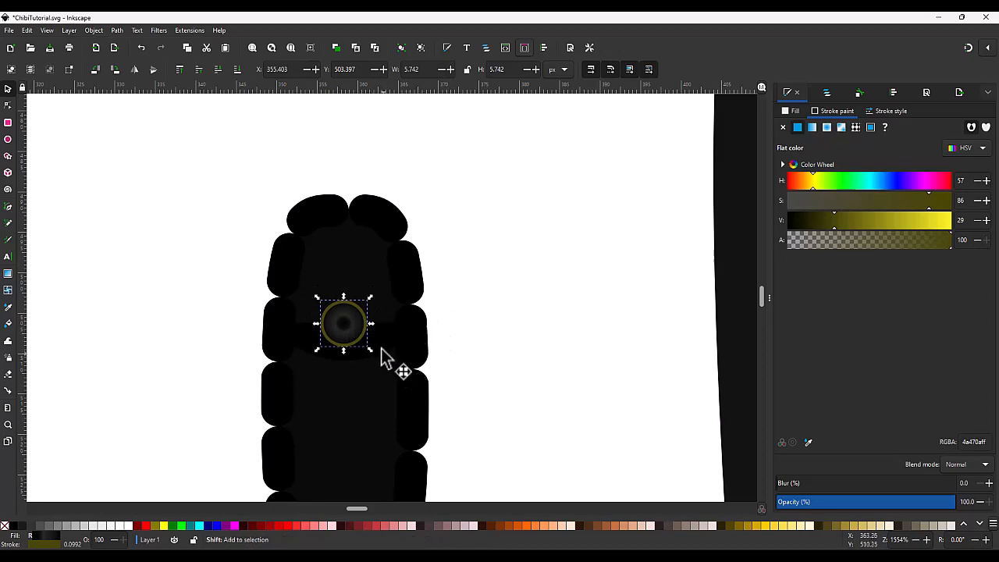
shift+click(377, 344)
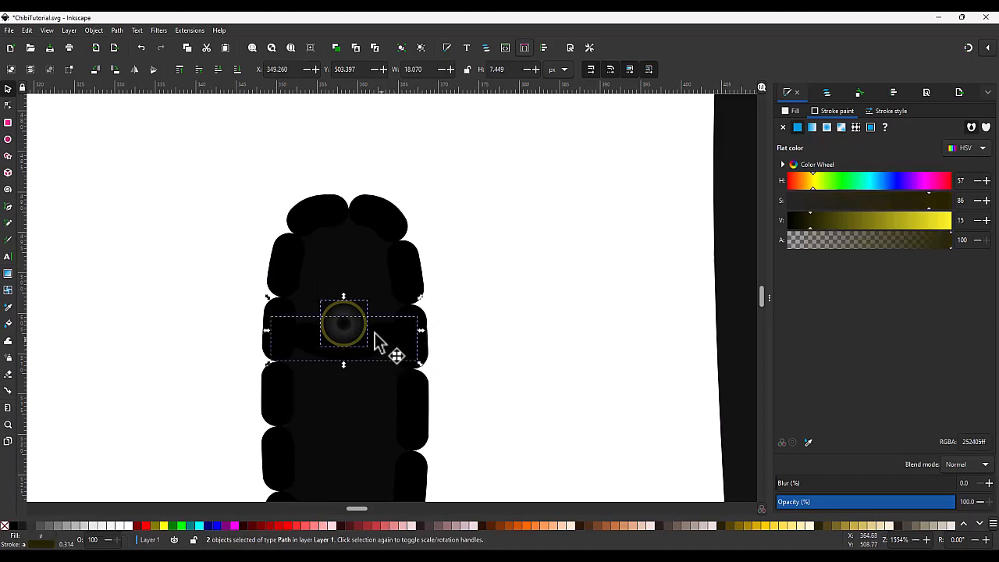
shift+click(408, 287)
key(ctrl)
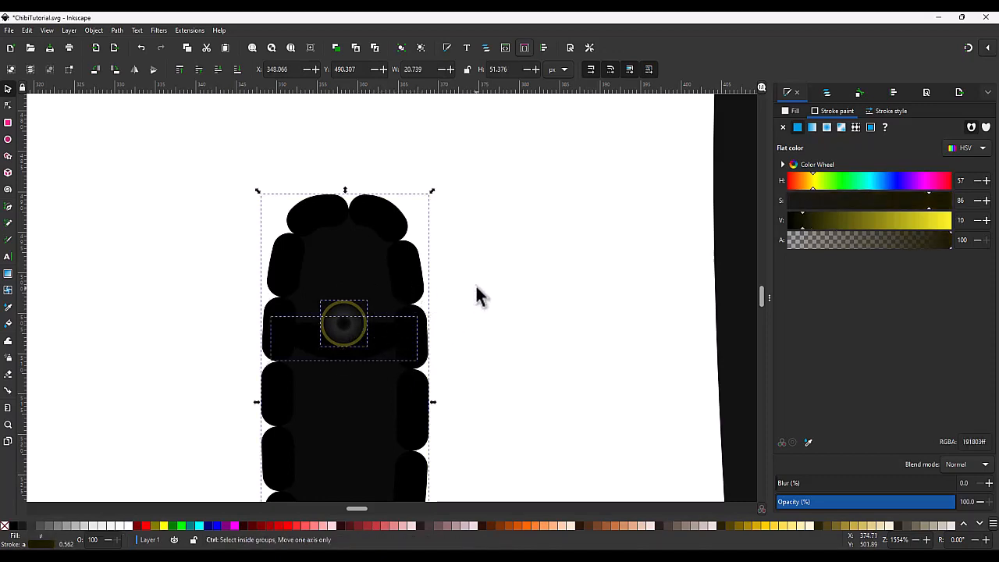
key(ctrl+g)
- Set the stroke width of the stitched strap outline inside the group to 2 px
scroll(563, 285, down, 2)
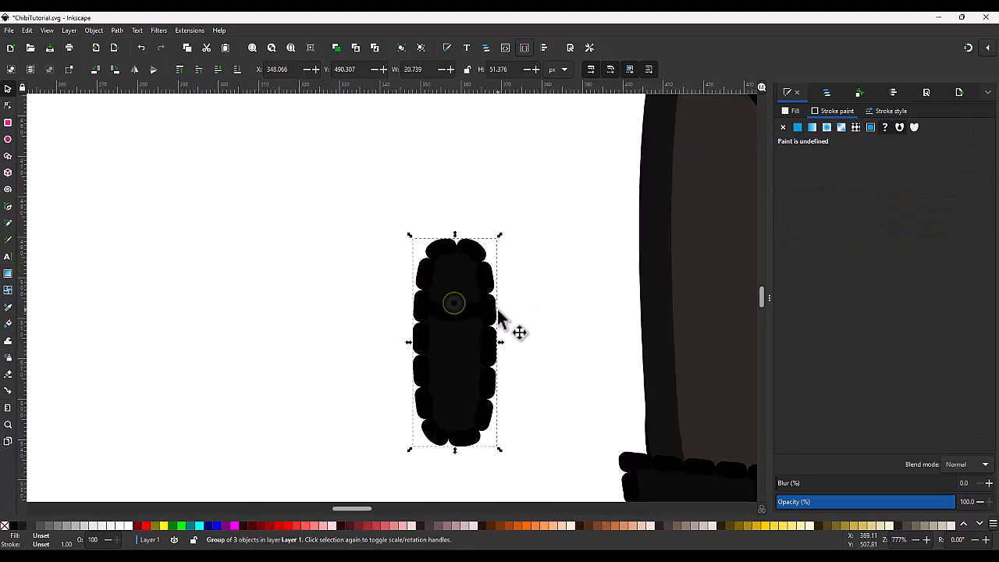
scroll(520, 330, down, 3)
scroll(555, 328, down, 3)
scroll(642, 346, up, 4)
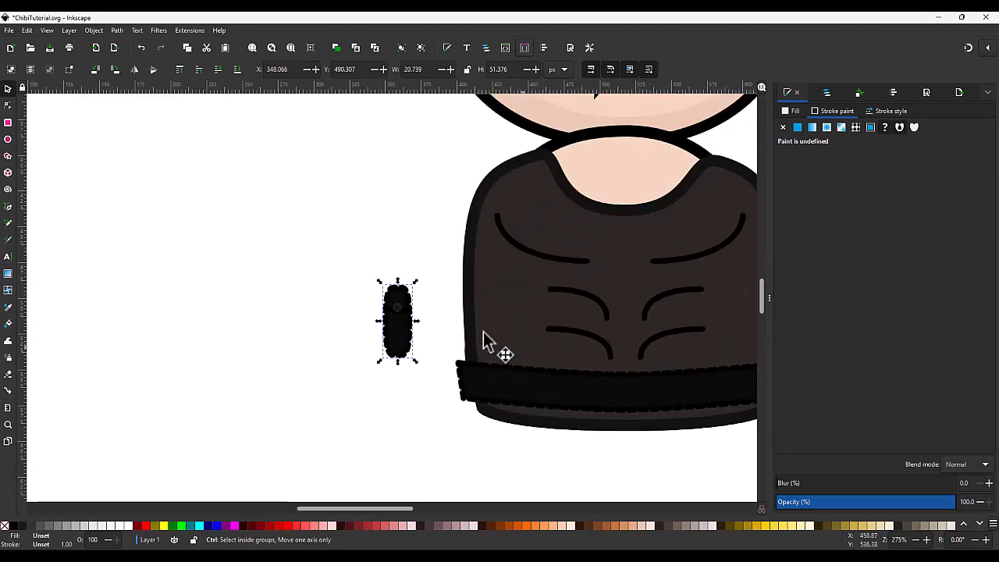
click(826, 92)
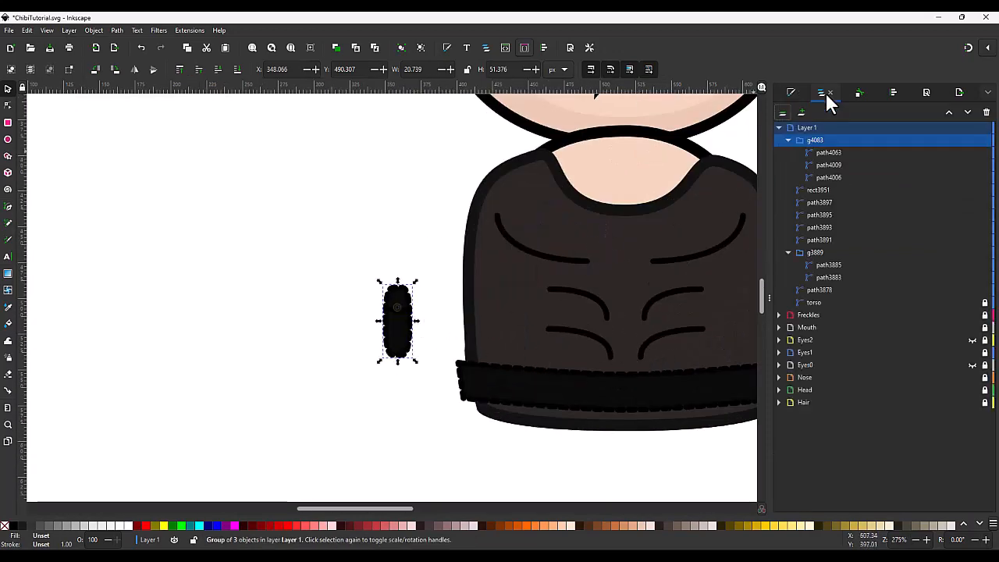
click(830, 176)
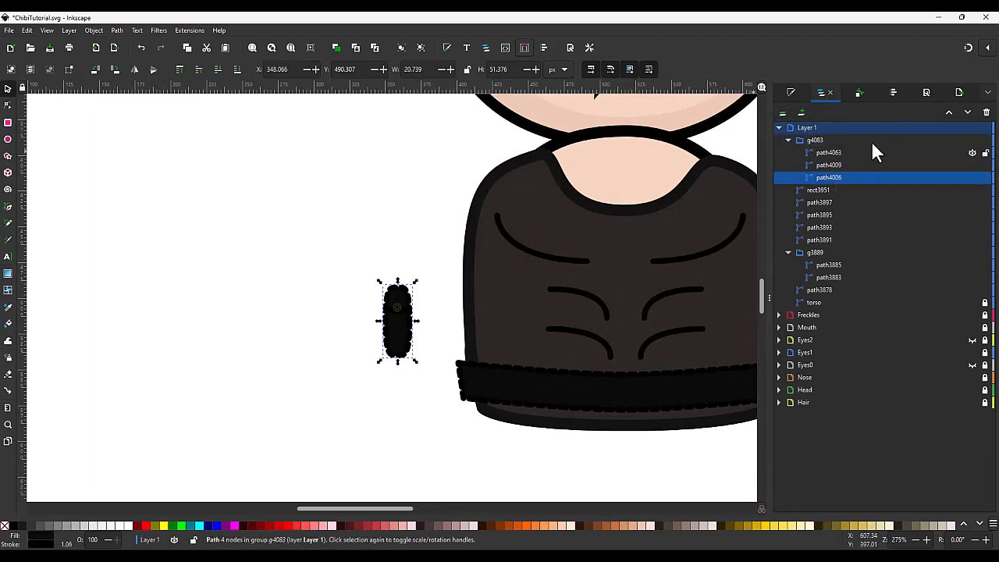
click(788, 92)
click(884, 110)
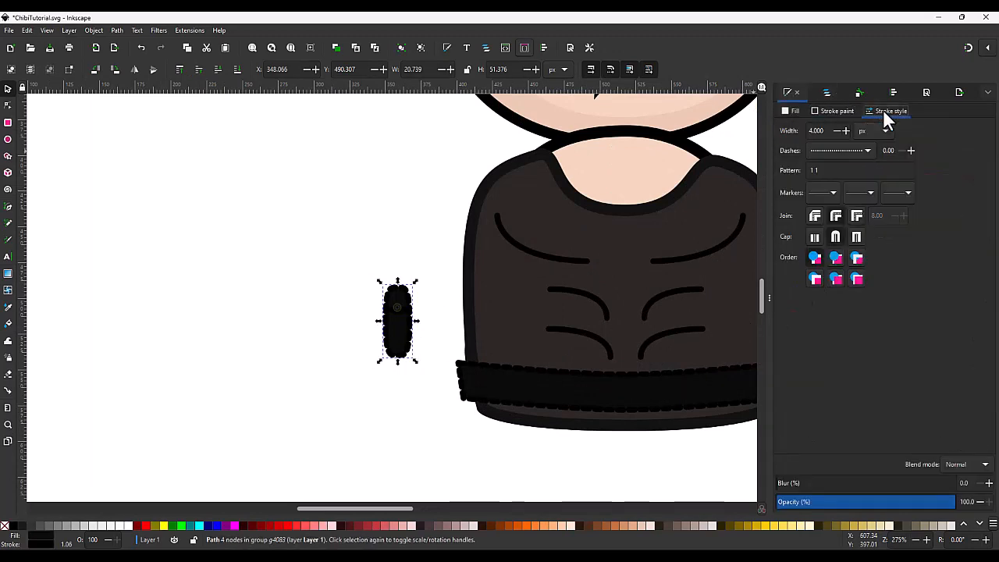
text(2)
key(Return)
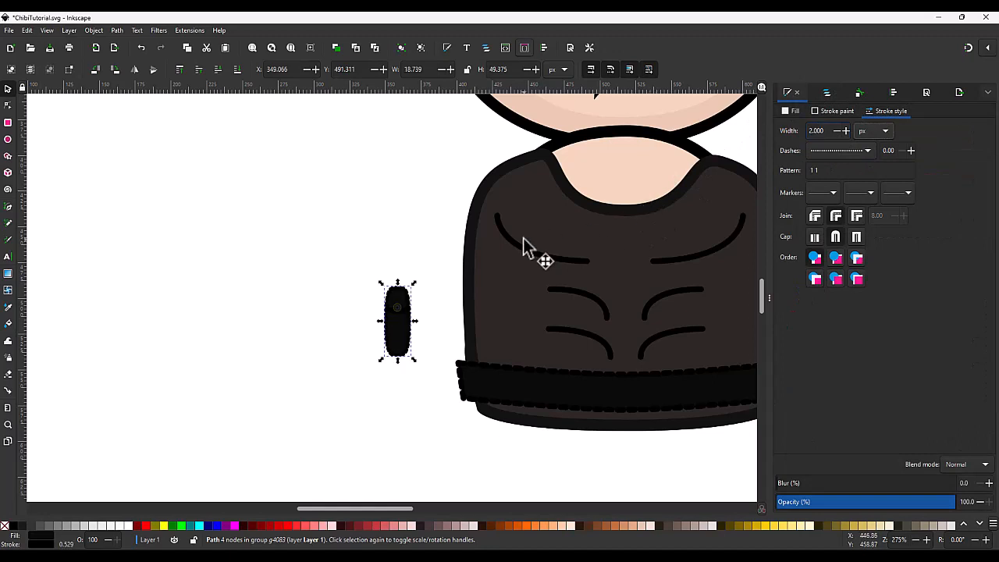
click(450, 270)
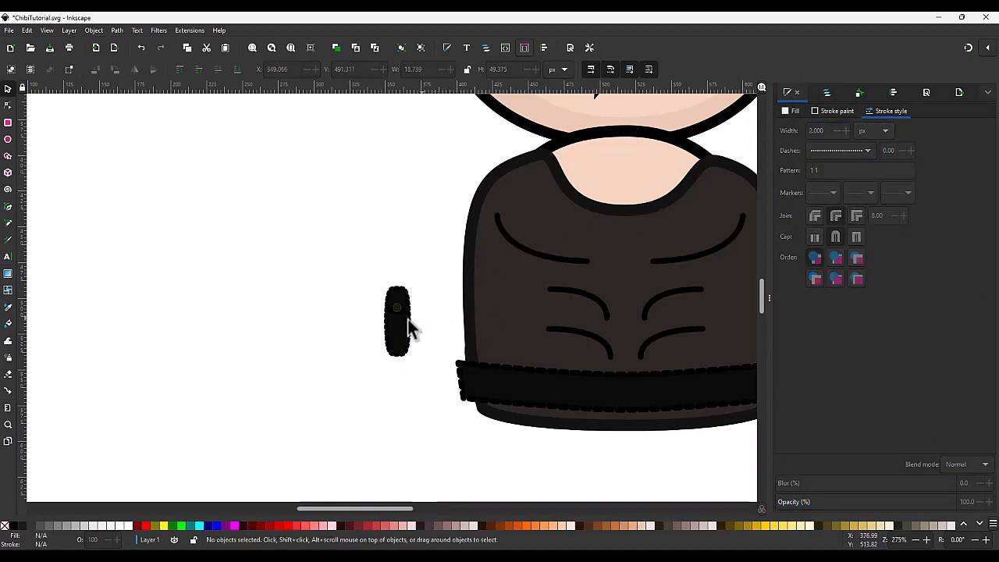
- Place the strap group over the left end of the waist band and tilt it slightly to match the band
click(397, 334)
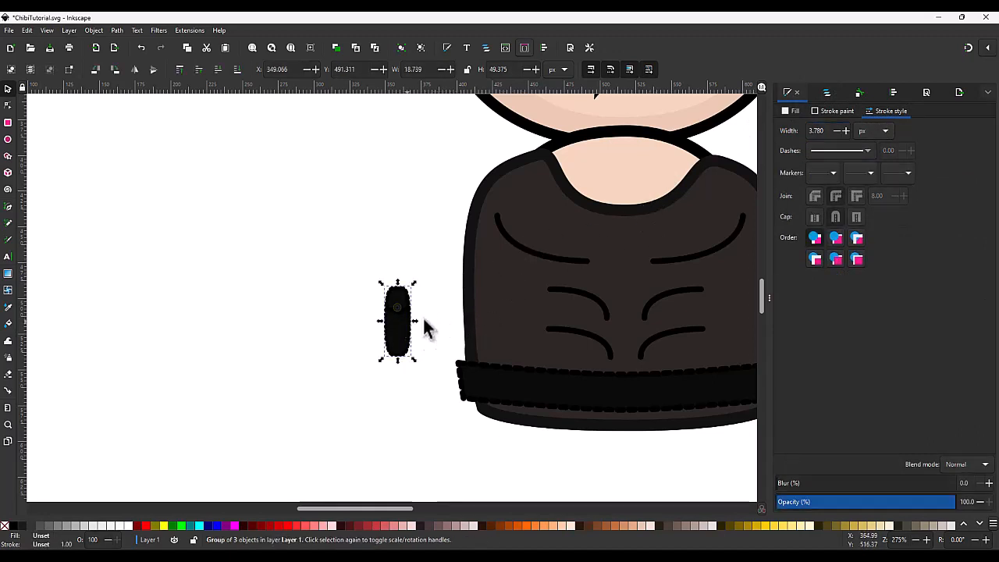
click(824, 92)
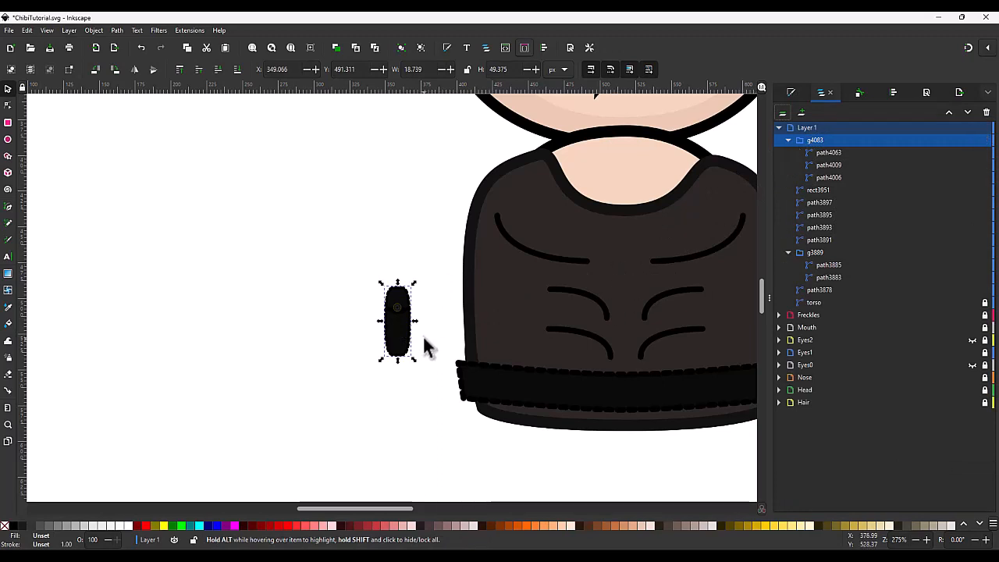
drag(401, 330, 486, 420)
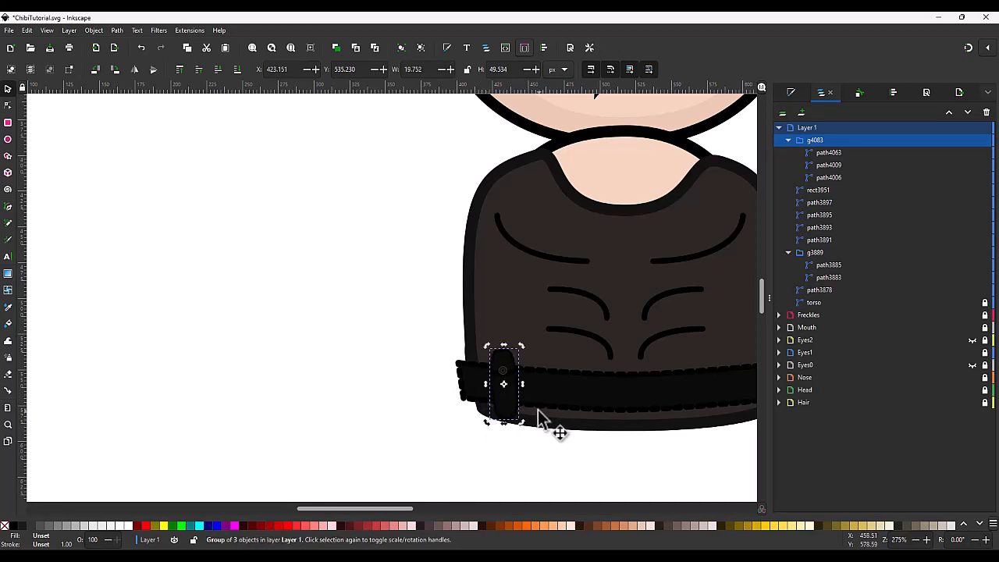
- Duplicate the strap group, flip it horizontally, and place two copies along the right side of the belt
scroll(546, 413, down, 4)
scroll(628, 407, up, 3)
key(ctrl+d)
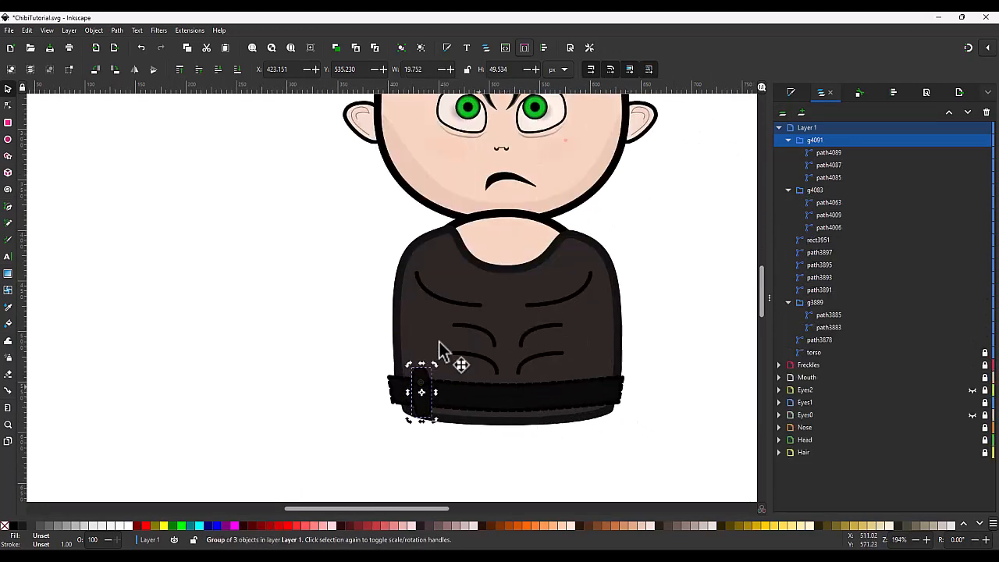
click(135, 69)
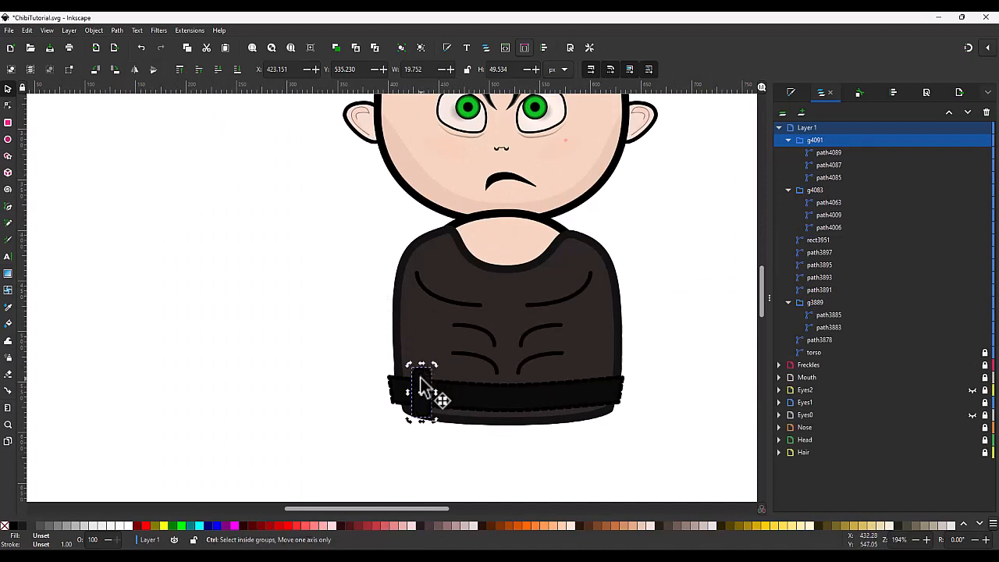
drag(423, 379, 561, 401)
key(ctrl+d)
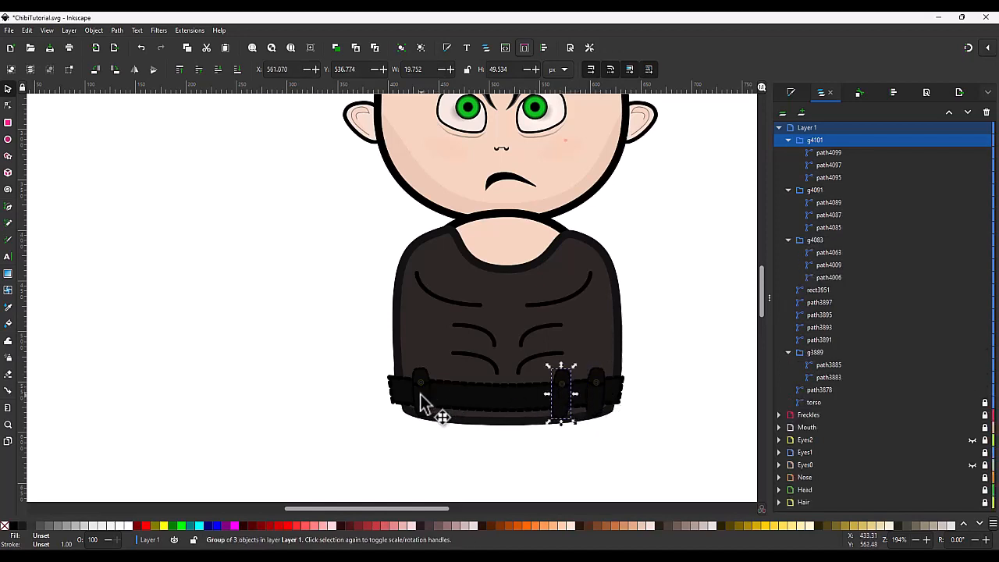
- Duplicate the leftmost strap group and place the copy just inside it on the belt
click(422, 404)
key(ctrl+d)
drag(422, 407, 460, 402)
click(696, 361)
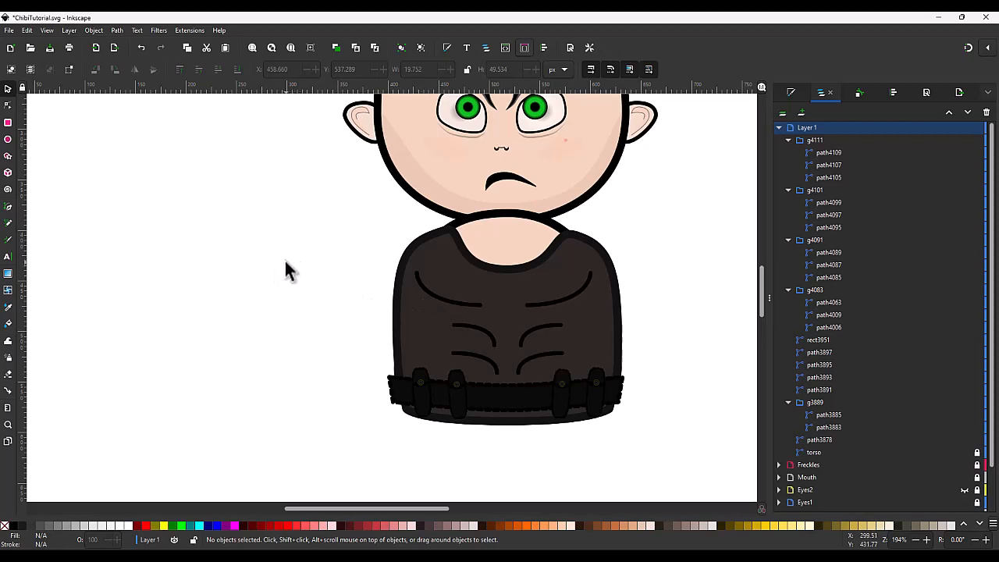
- Draw a circle of about 22 px radius left of the character, convert it to a path, and move it closer to the torso
key(e)
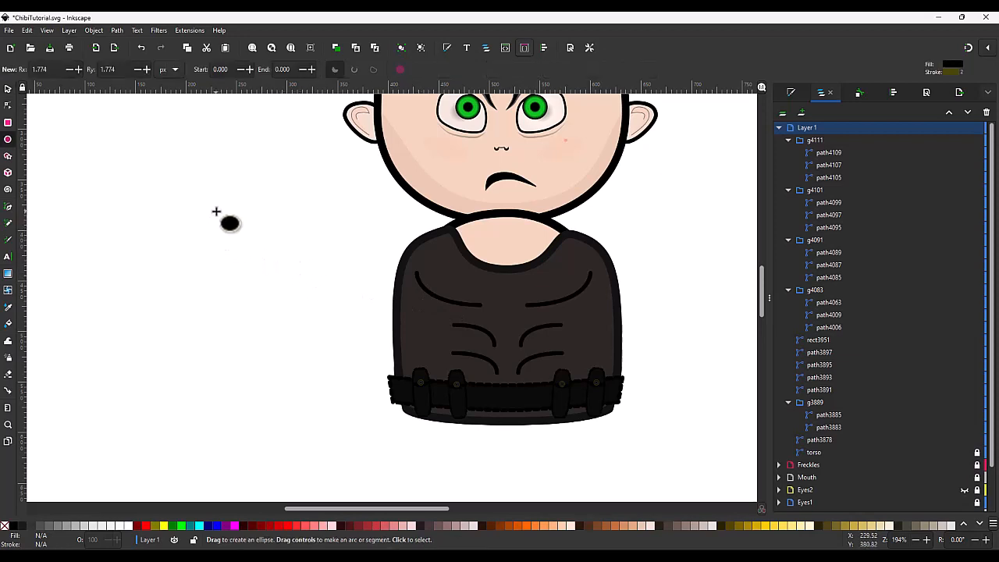
drag(216, 214, 241, 235)
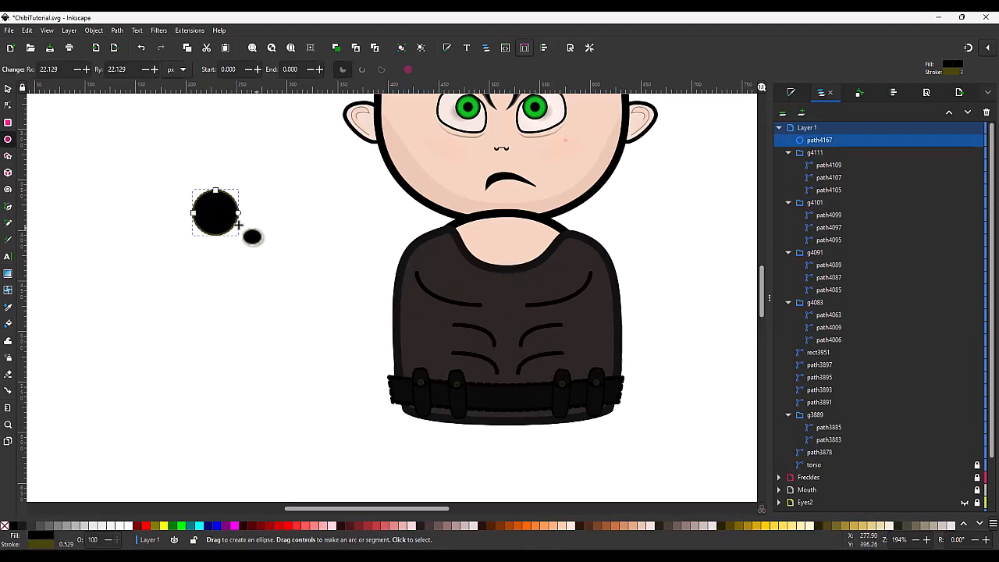
key(shift+ctrl+c)
key(s)
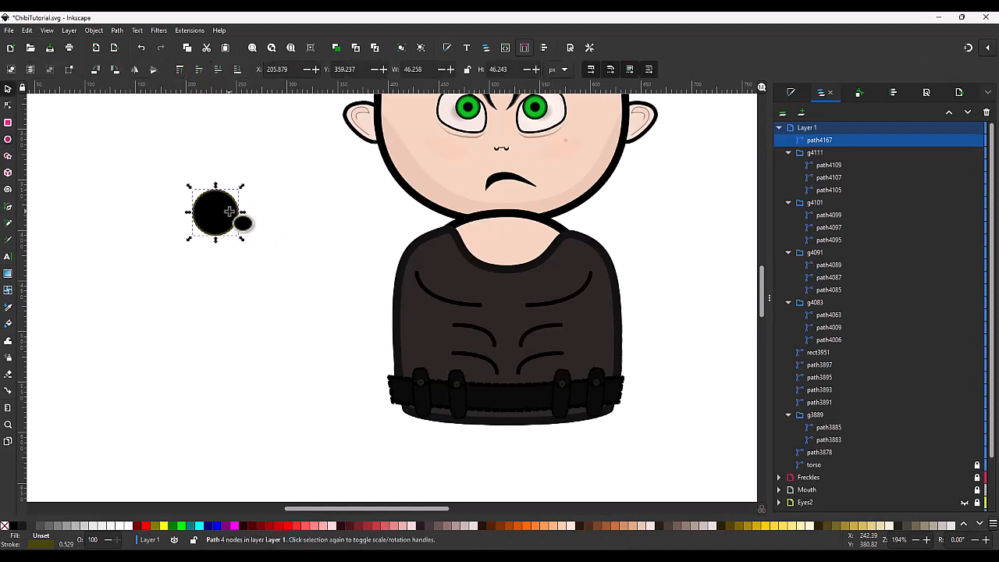
drag(229, 211, 338, 305)
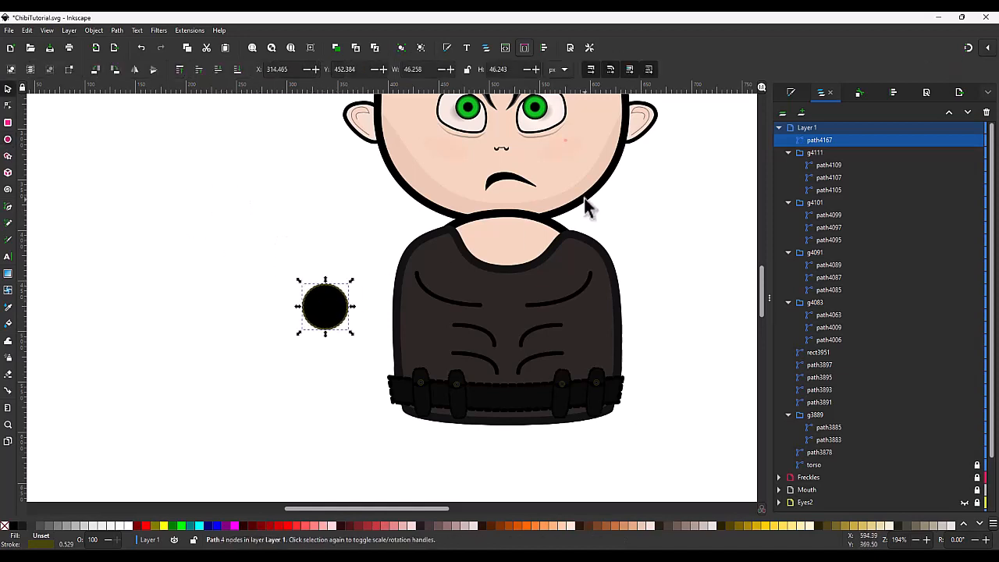
- Fill the large circle with a radial gradient, reusing the button's existing dark gradient 4070
click(795, 90)
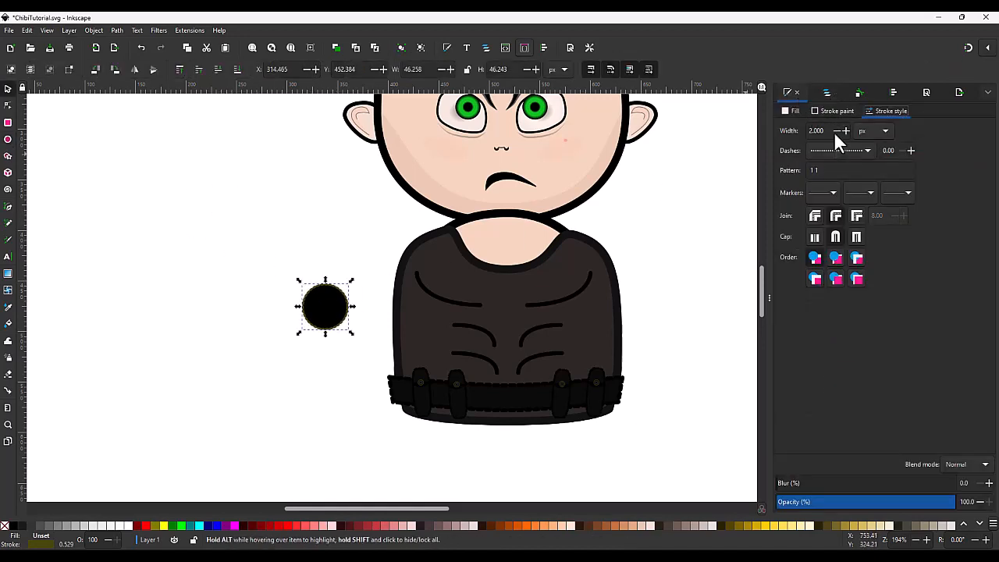
click(833, 110)
click(788, 110)
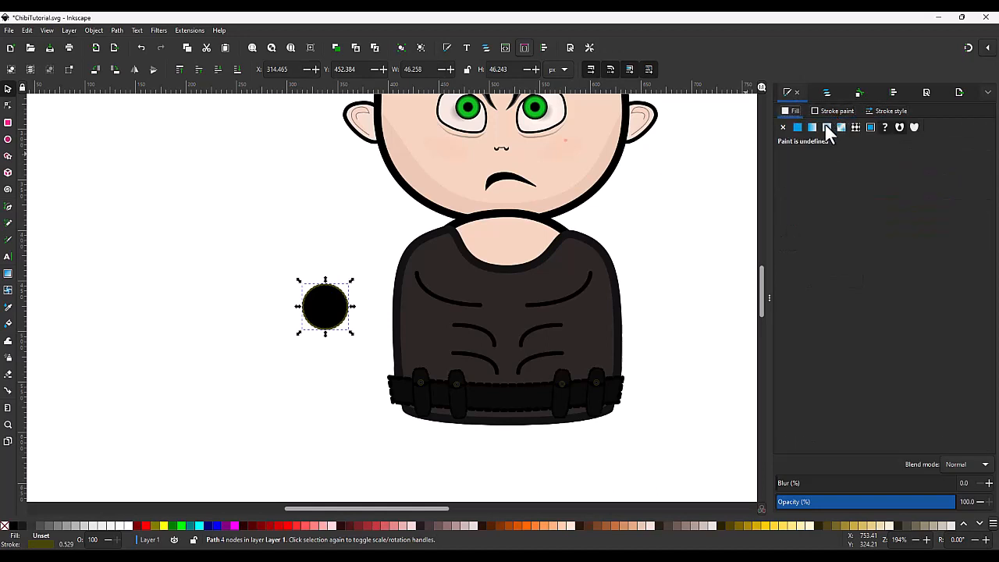
click(826, 127)
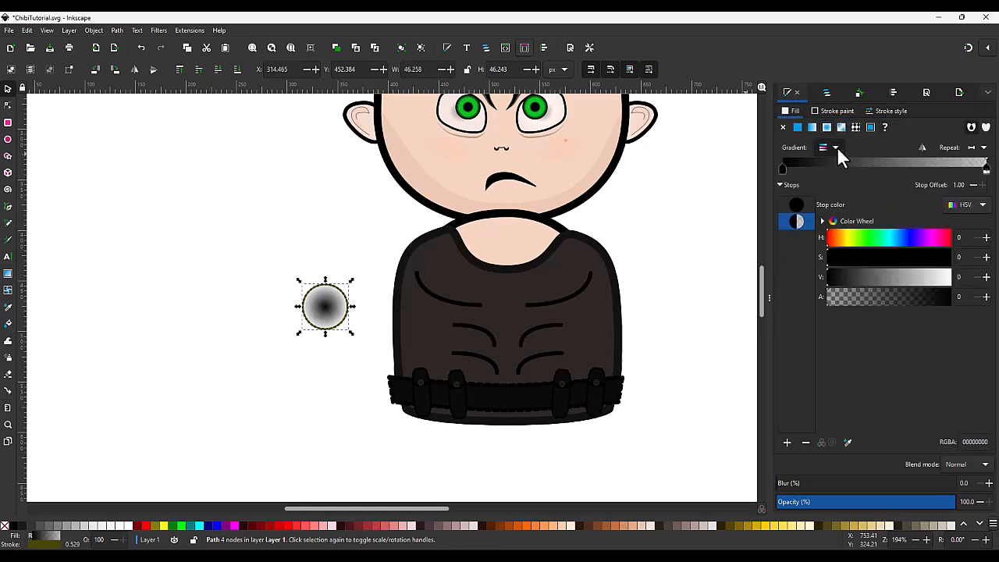
click(837, 147)
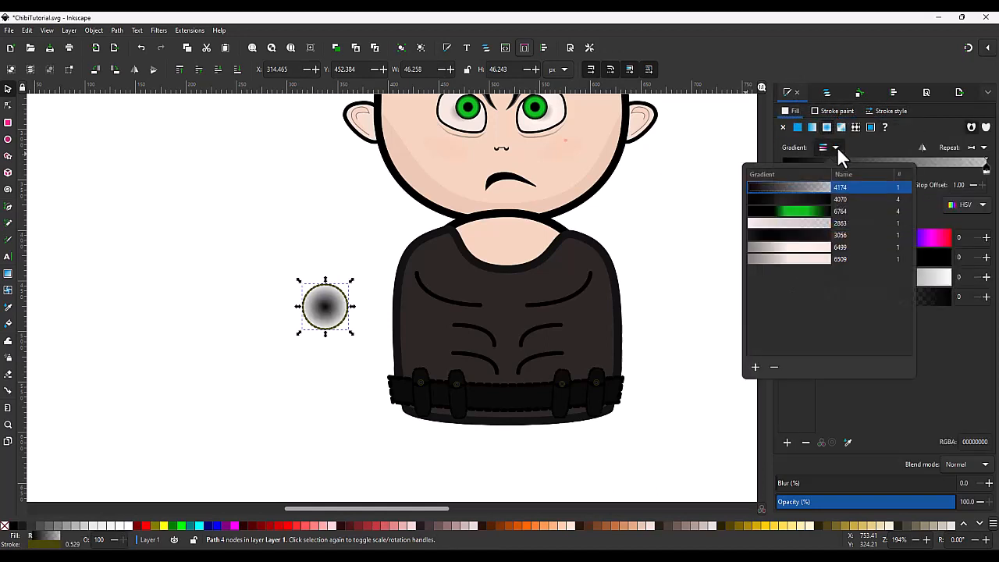
click(811, 198)
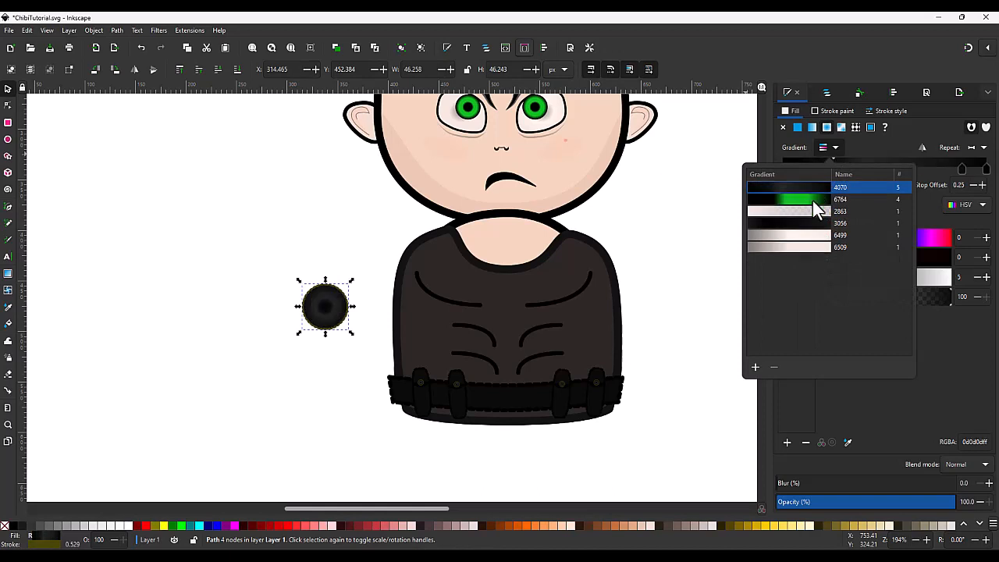
click(414, 350)
- Place the gradient circle at the middle of the belt as a buckle and remove its stroke
drag(335, 316, 516, 405)
click(841, 111)
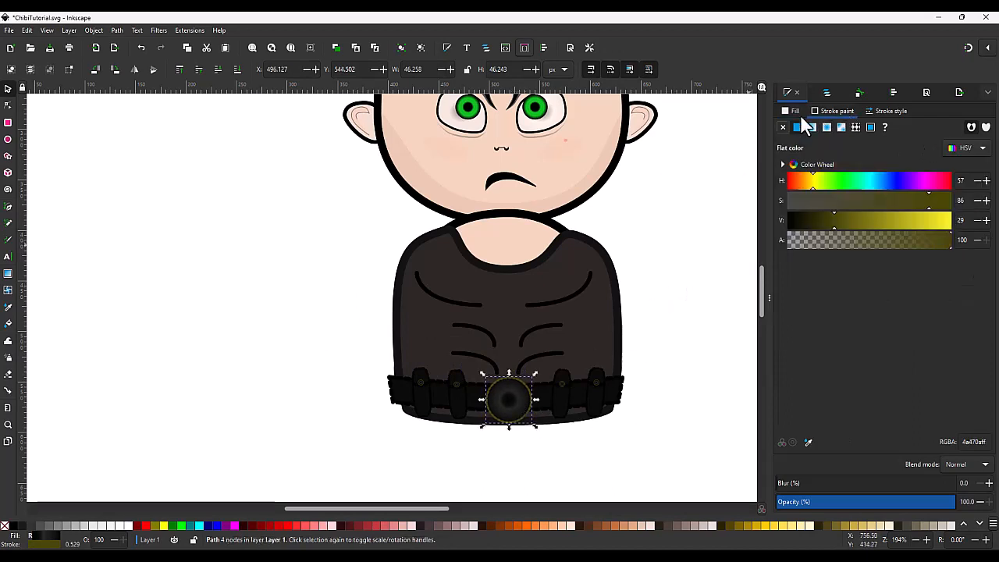
click(783, 127)
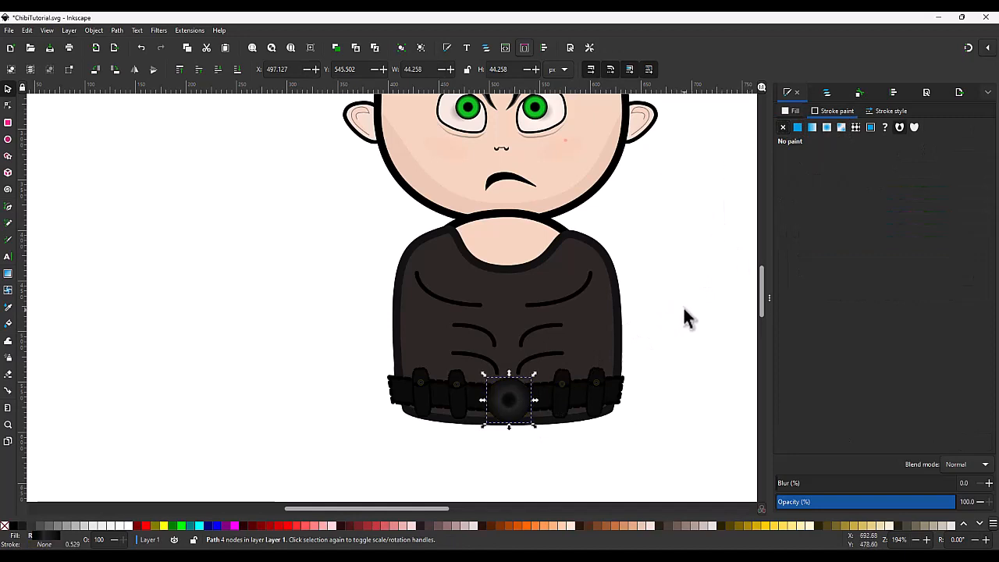
click(677, 335)
- Shift the buckle circle slightly left to centre it on the belt
scroll(540, 412, up, 2)
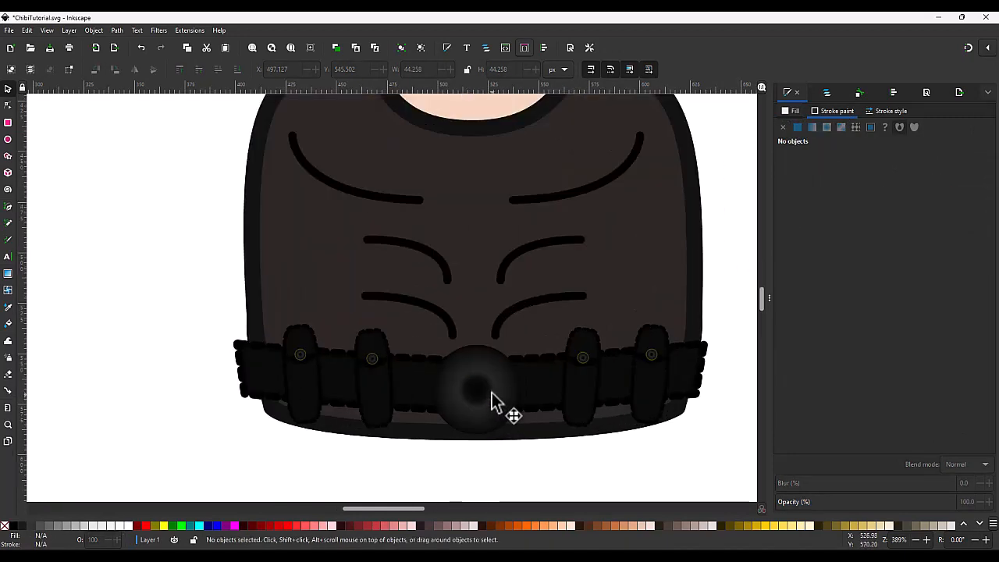
click(485, 399)
drag(490, 397, 484, 401)
scroll(490, 302, down, 1)
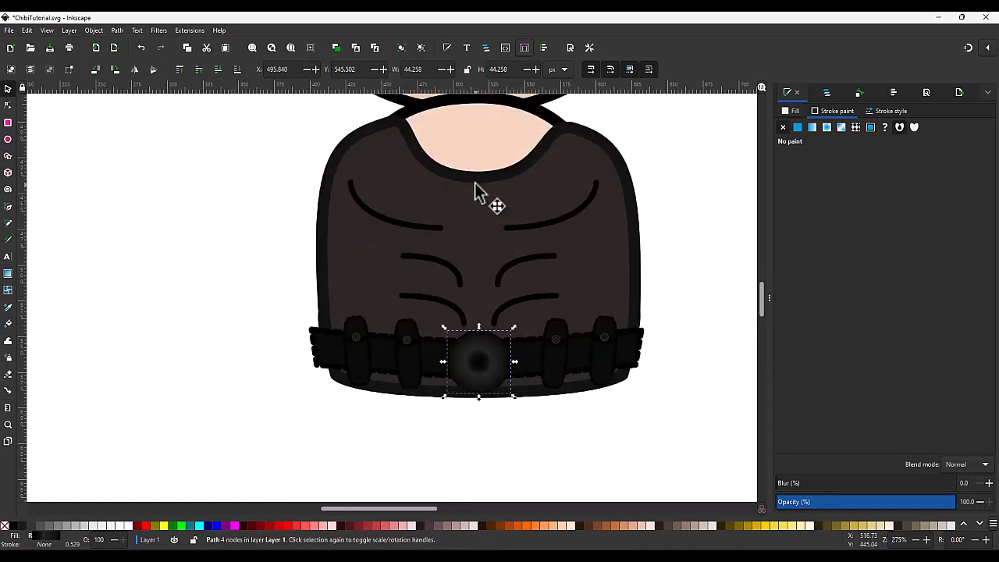
- Draw a straight vertical line down the torso's centre from neckline to hem and set its stroke width to 4 px
key(b)
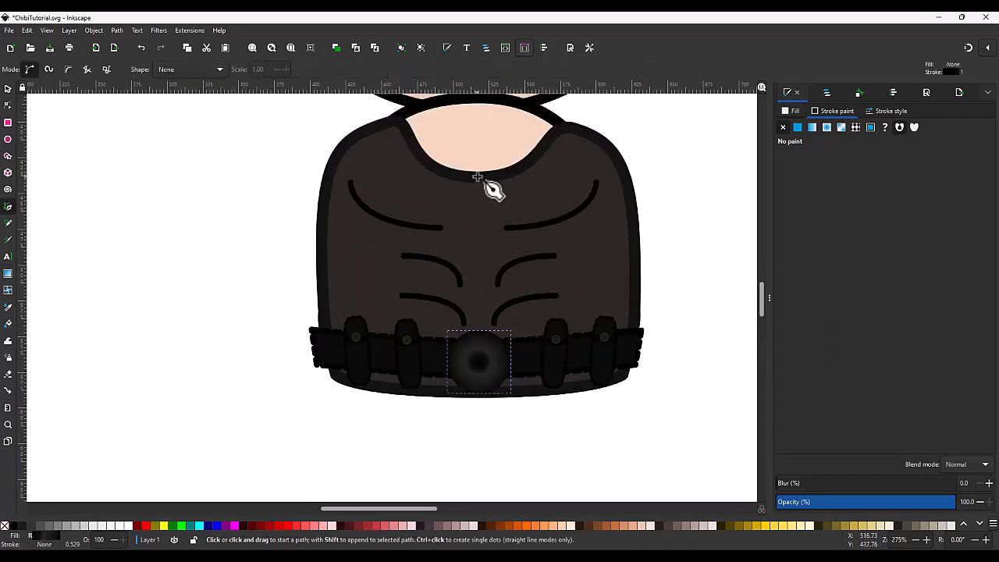
click(476, 175)
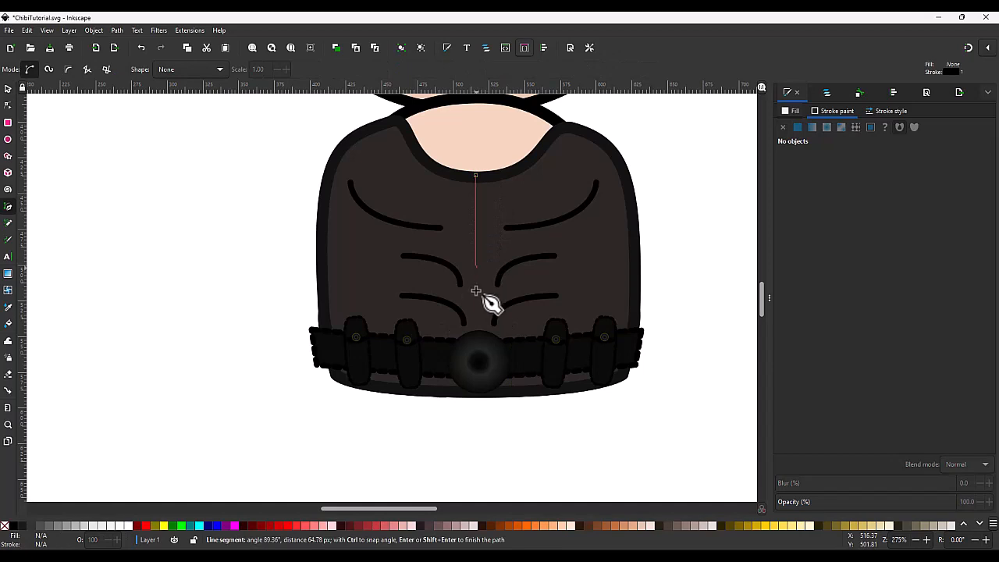
double_click(476, 397)
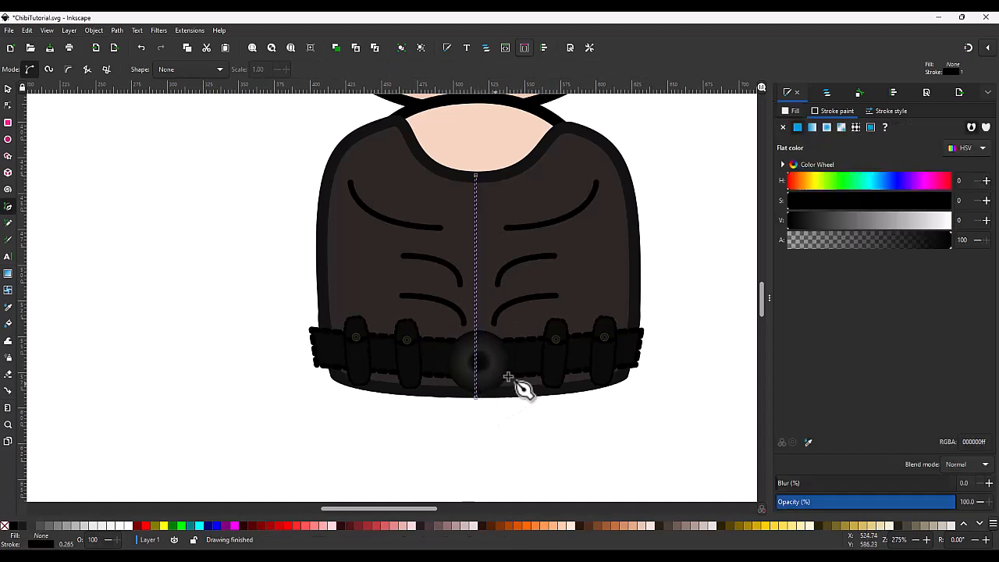
click(886, 112)
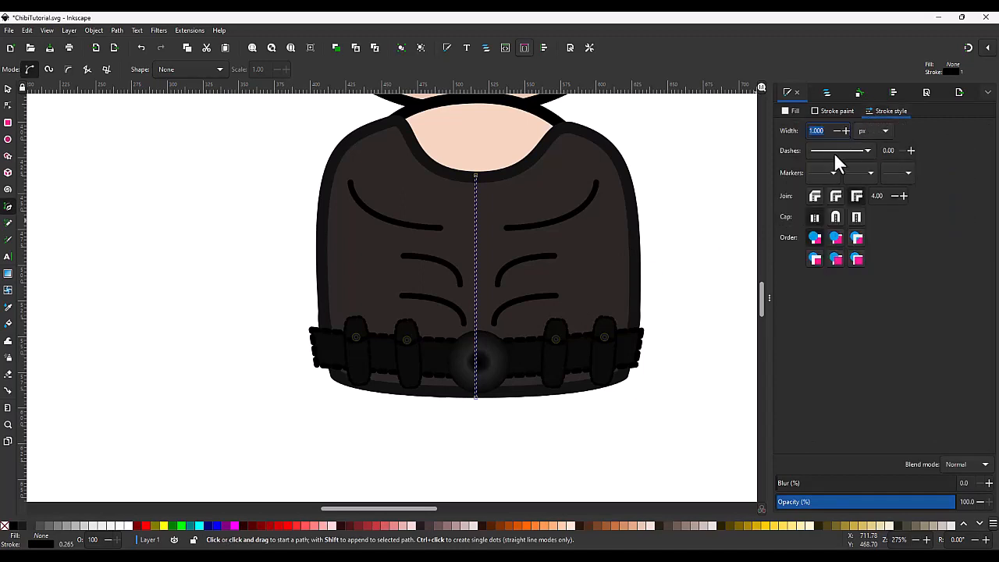
text(4)
key(Return)
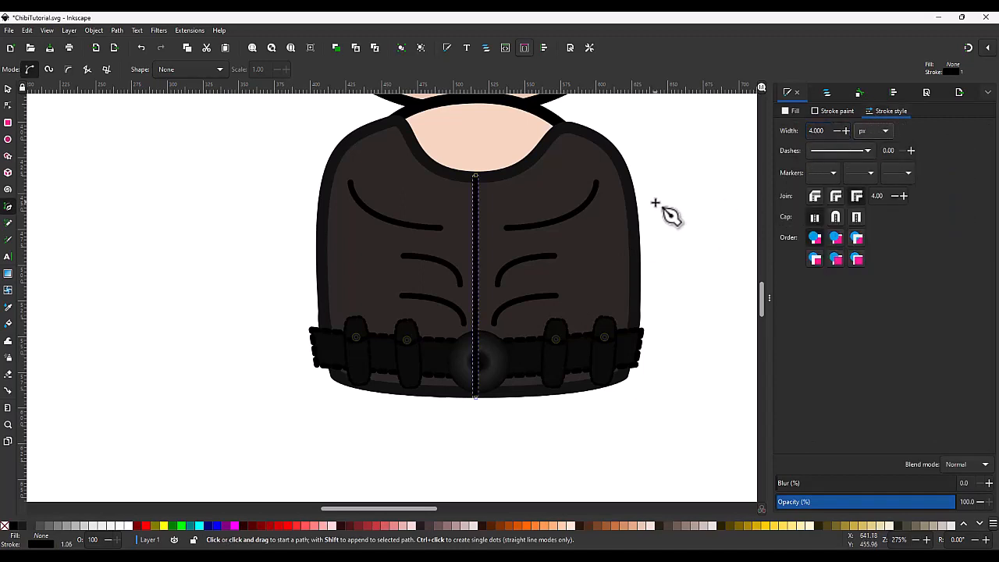
- Shift the torso's centre line slightly right and down, and move its top node to the middle of the neckline edge
key(s)
drag(476, 270, 486, 282)
scroll(476, 180, up, 4)
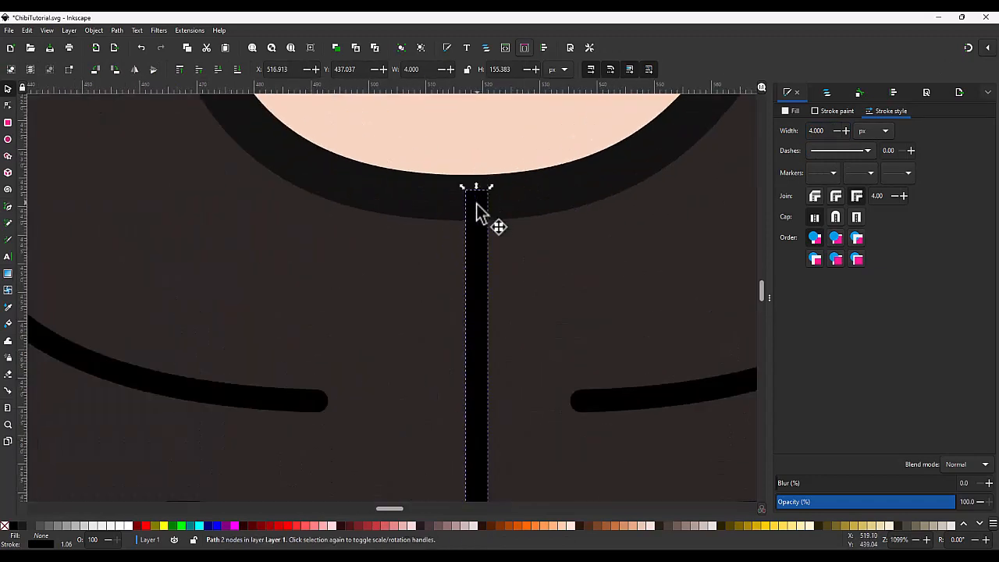
key(n)
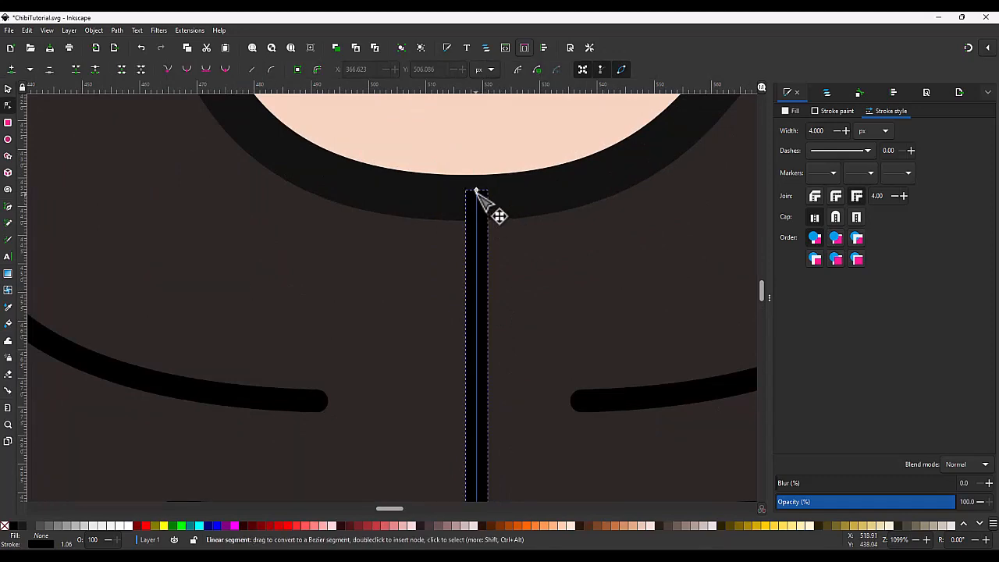
drag(478, 191, 461, 179)
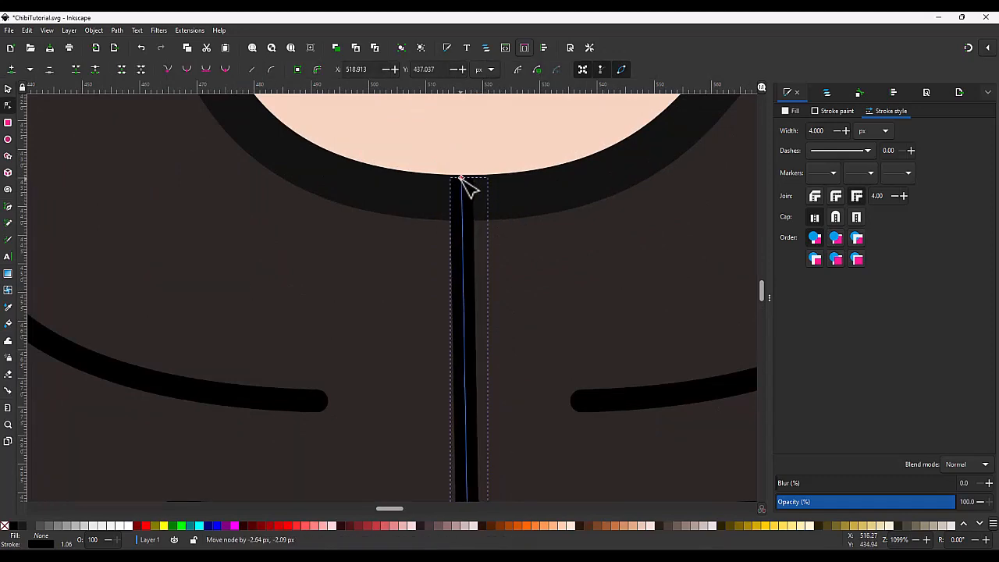
scroll(495, 245, down, 6)
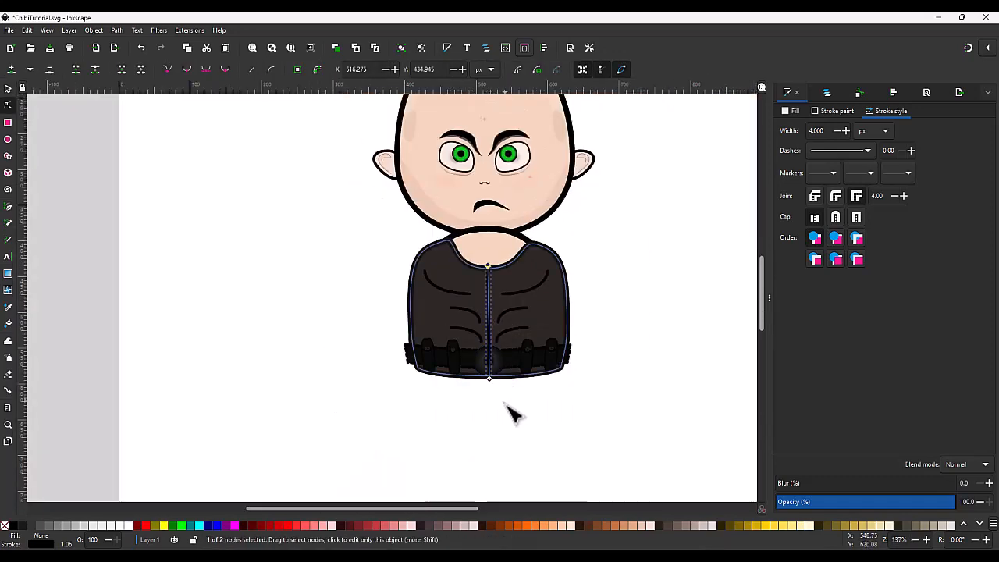
scroll(508, 408, up, 2)
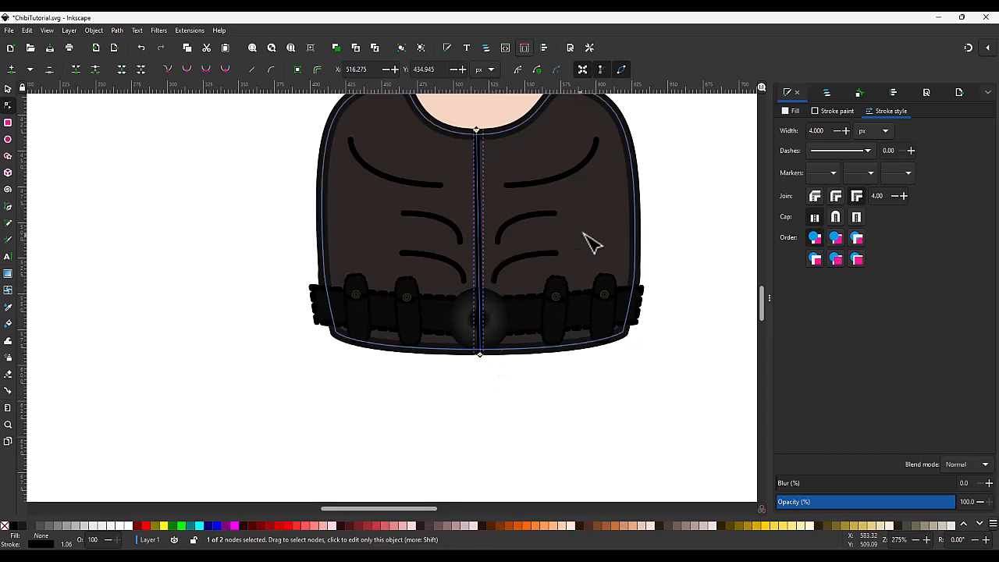
click(703, 200)
- Restack the centre line so it lies in front of the shirt but behind the belt and buckle
click(478, 248)
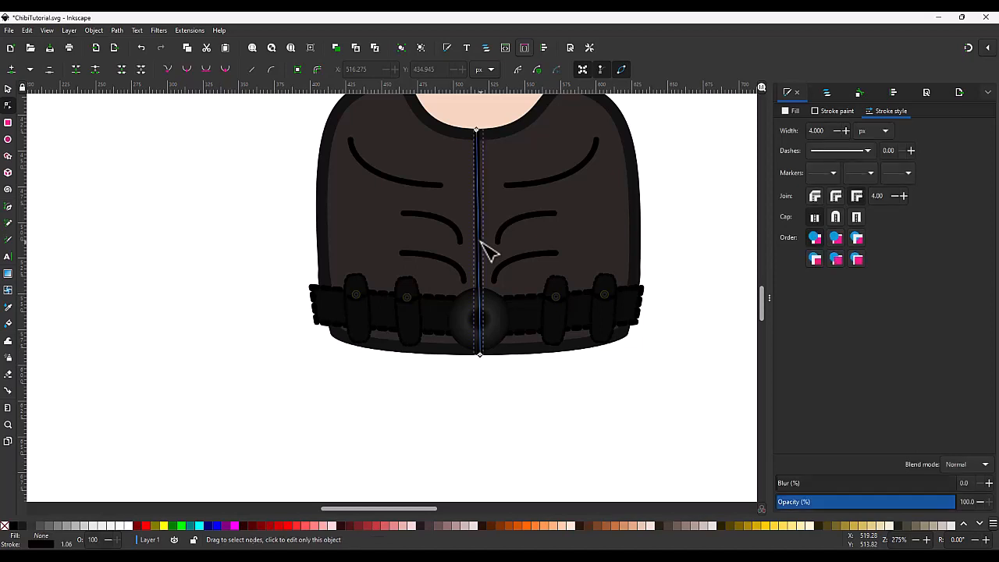
key(s)
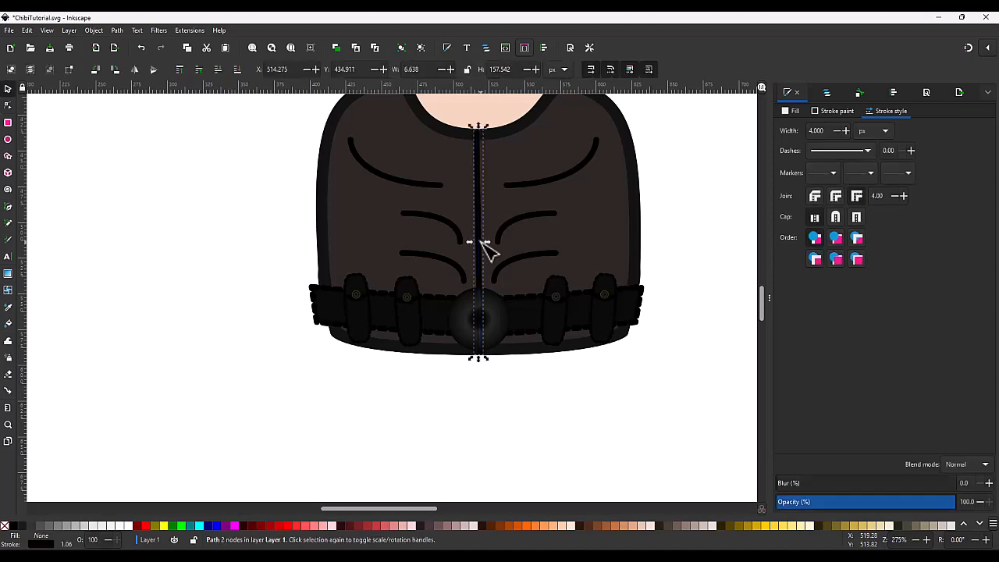
key(Page_Down)
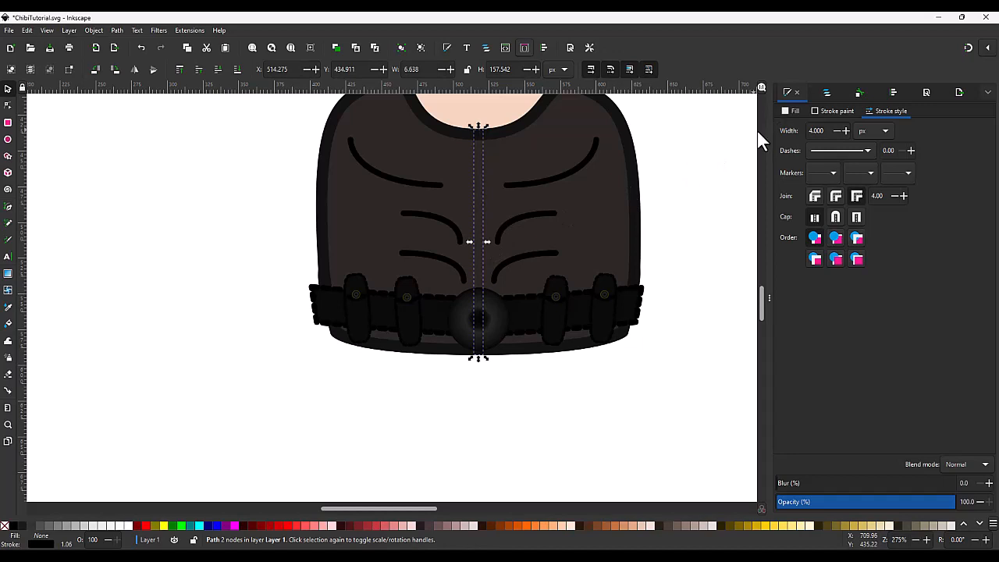
key(Page_Up)
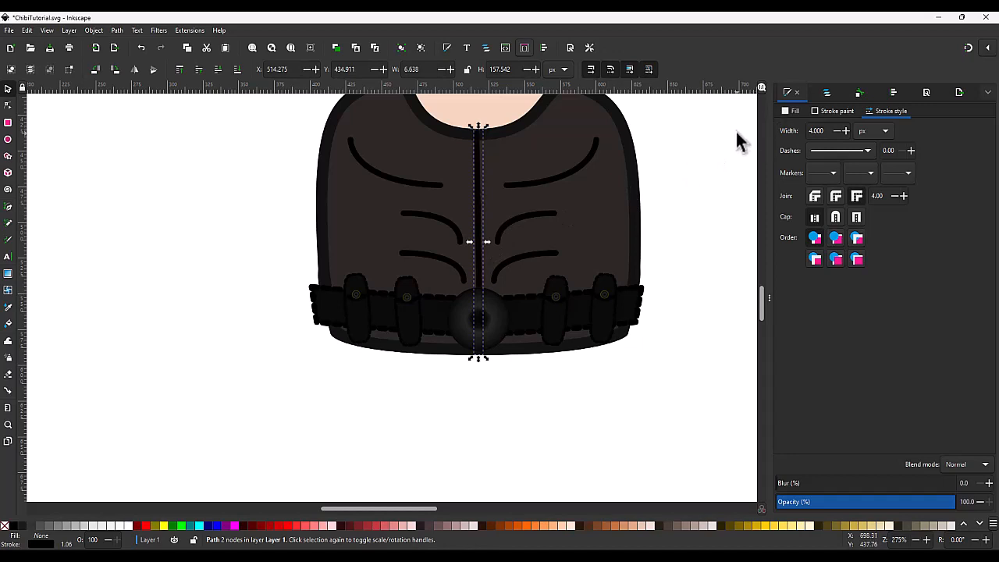
click(705, 192)
scroll(684, 208, down, 2)
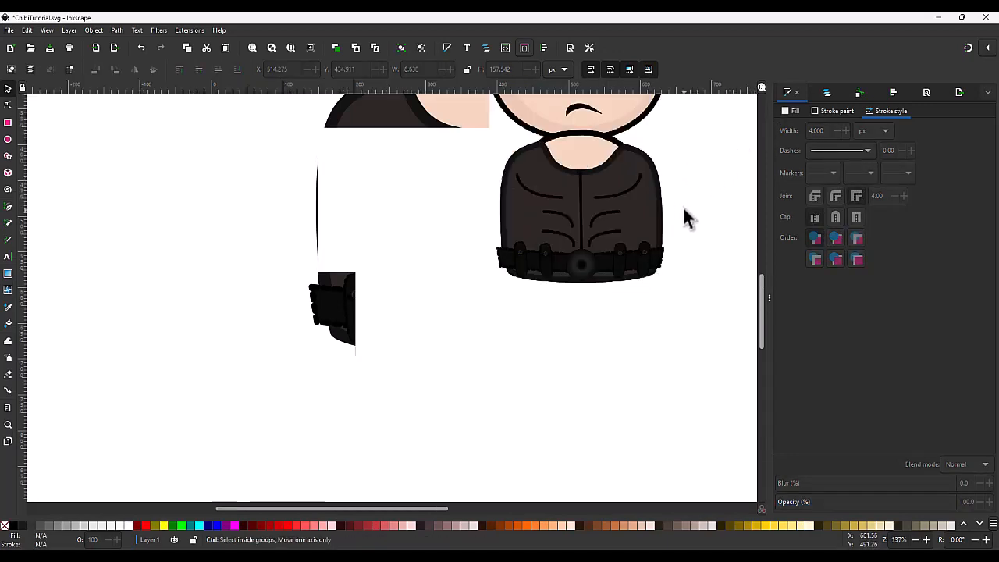
scroll(637, 173, up, 2)
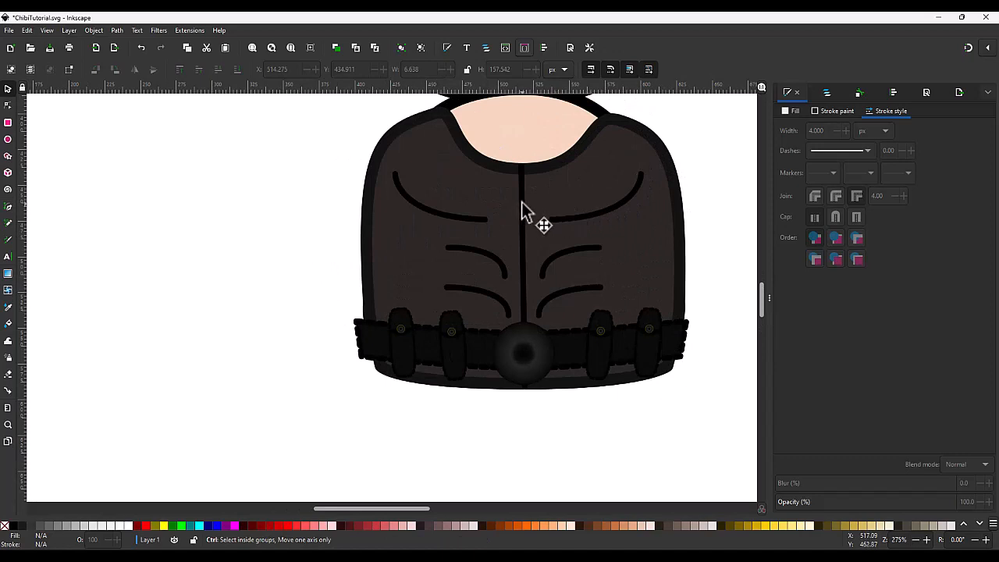
- Sample the shirt's dark outline colour 131313 as the centre line's stroke colour
click(522, 205)
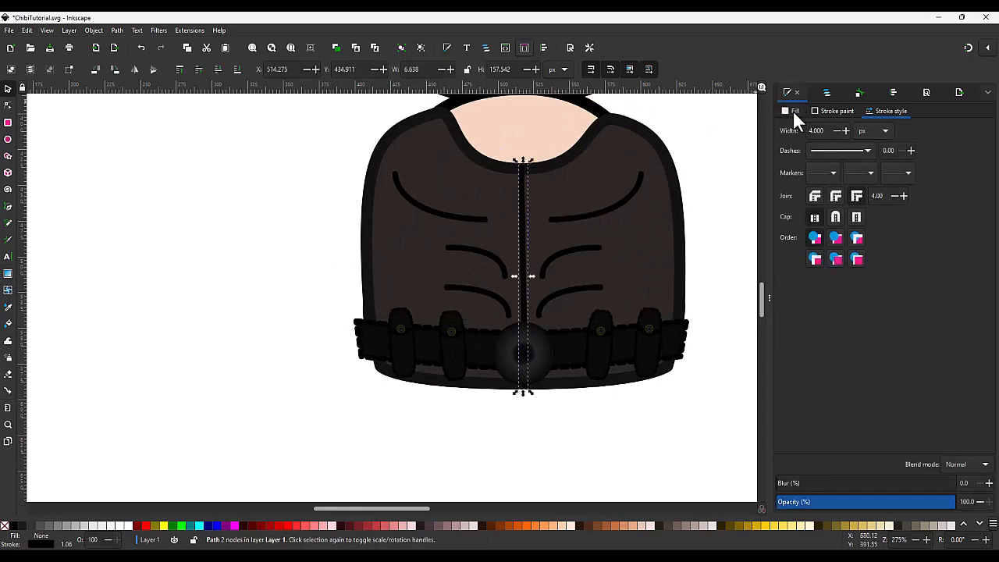
click(837, 111)
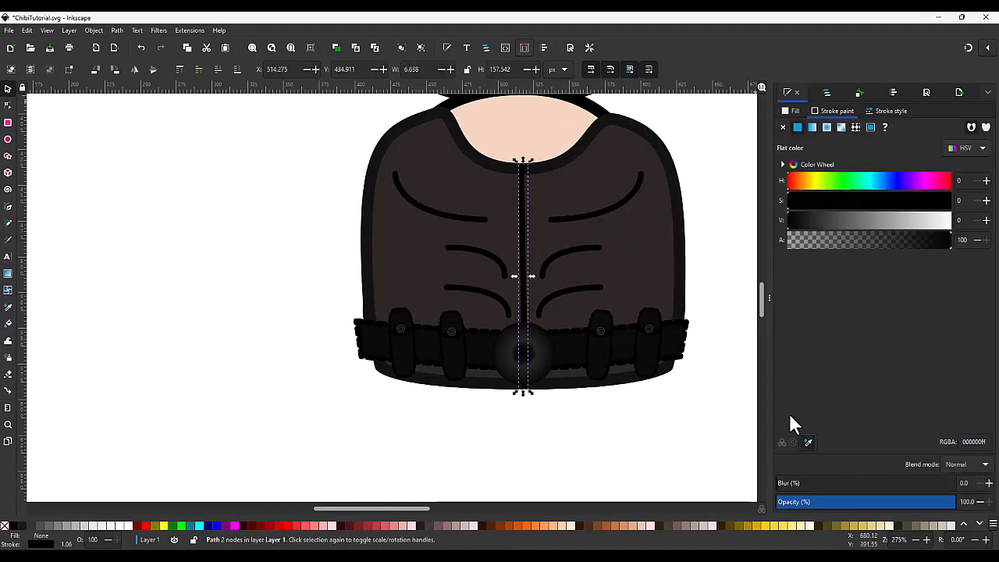
click(559, 174)
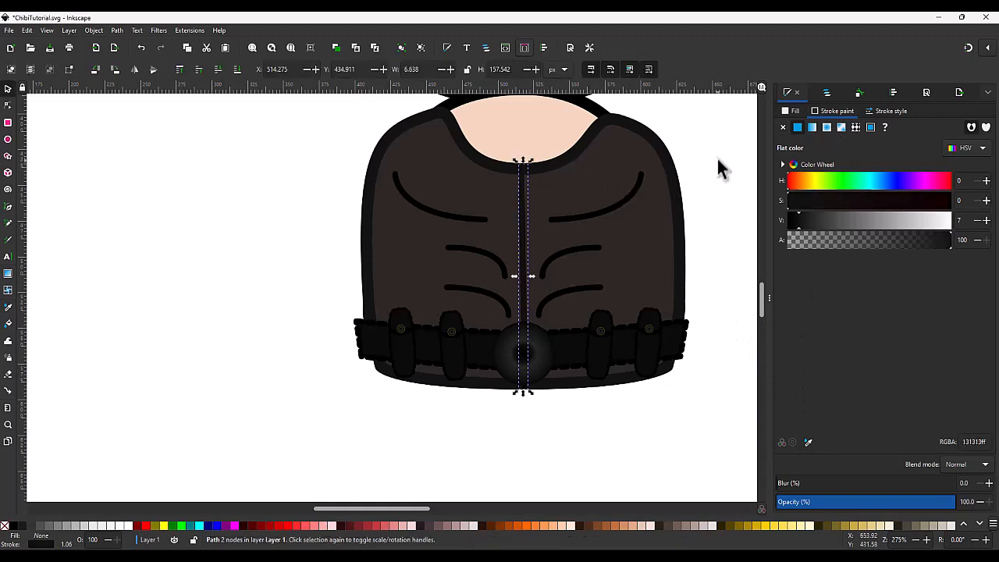
- Move the centre line's top node down to the collar outline's lower edge and set its stroke colour to 0a0a0a
scroll(519, 156, up, 2)
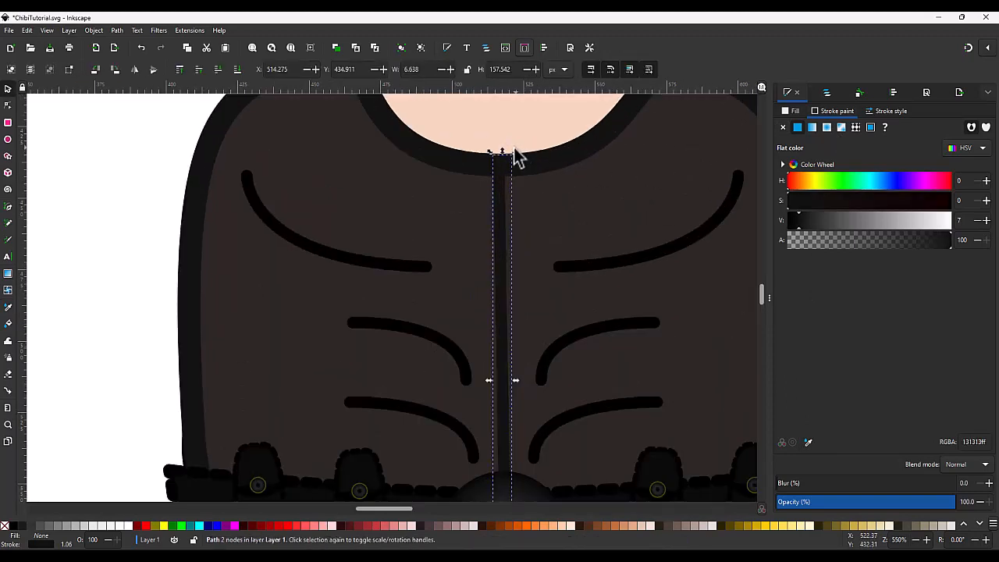
double_click(499, 156)
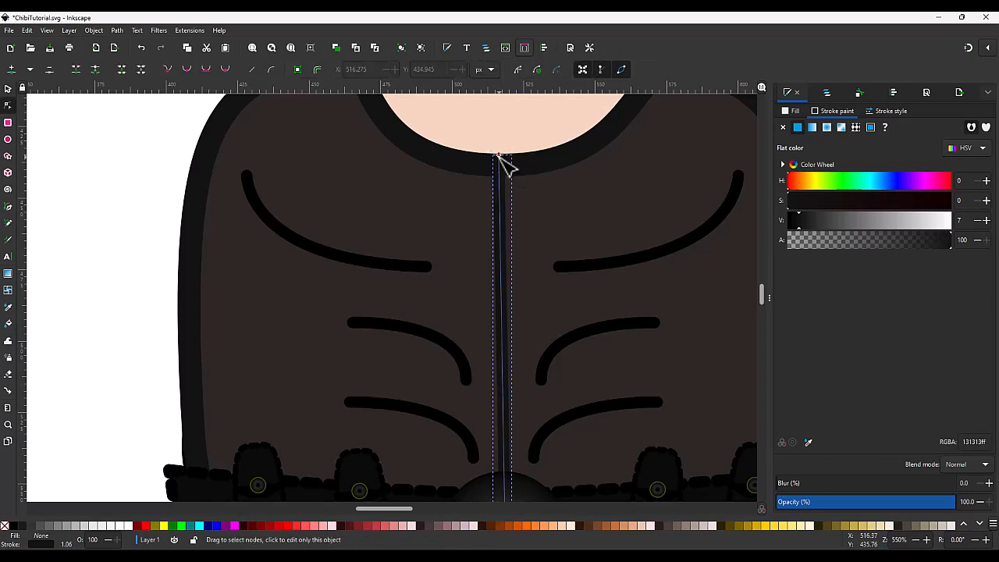
scroll(499, 156, up, 4)
drag(491, 154, 500, 237)
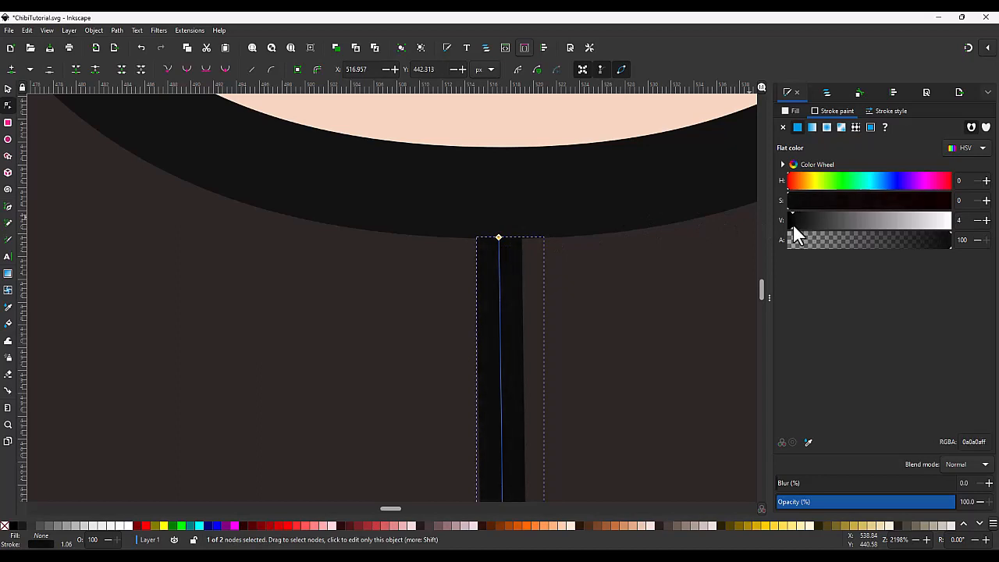
click(576, 258)
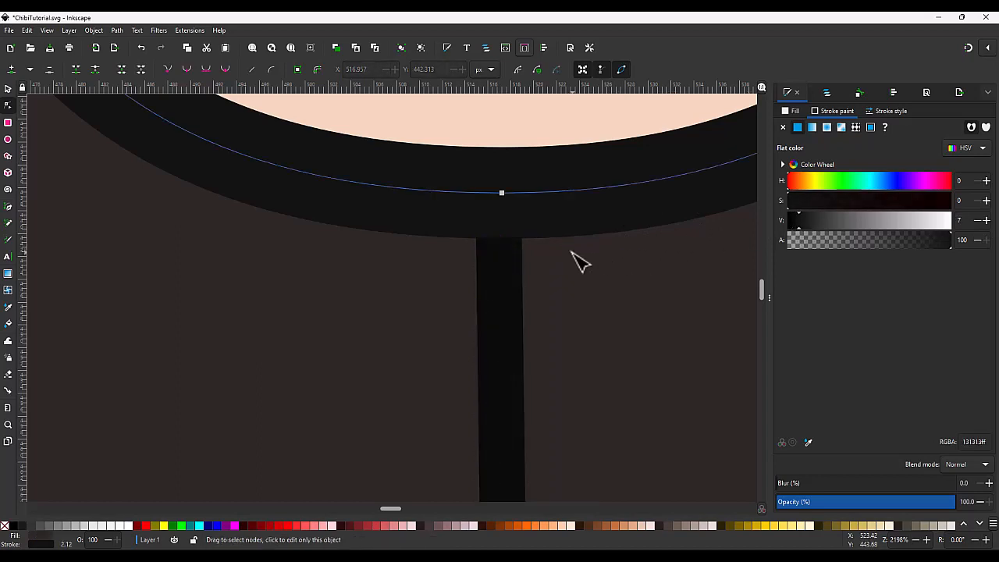
scroll(578, 262, down, 7)
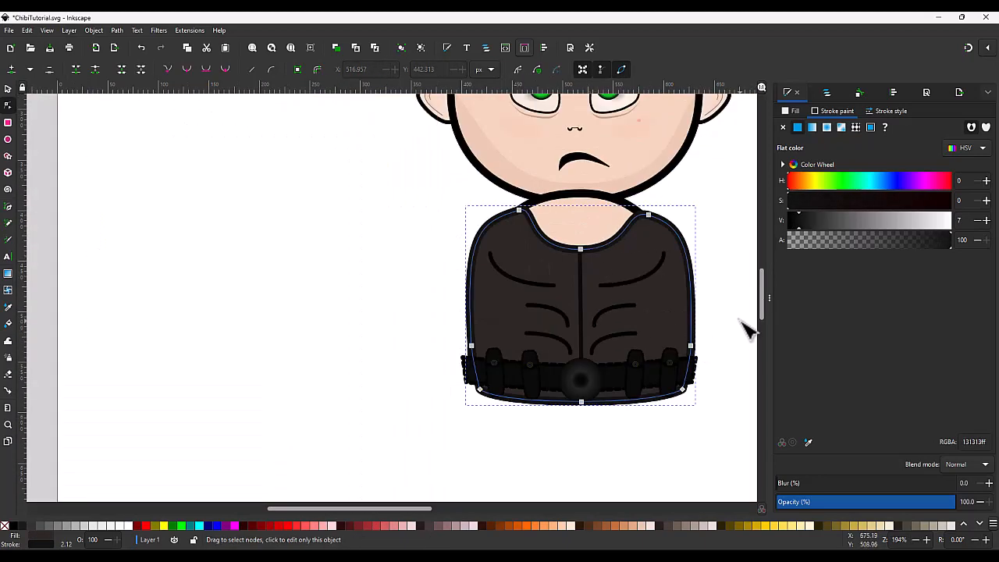
click(745, 328)
scroll(702, 339, down, 5)
scroll(663, 328, up, 3)
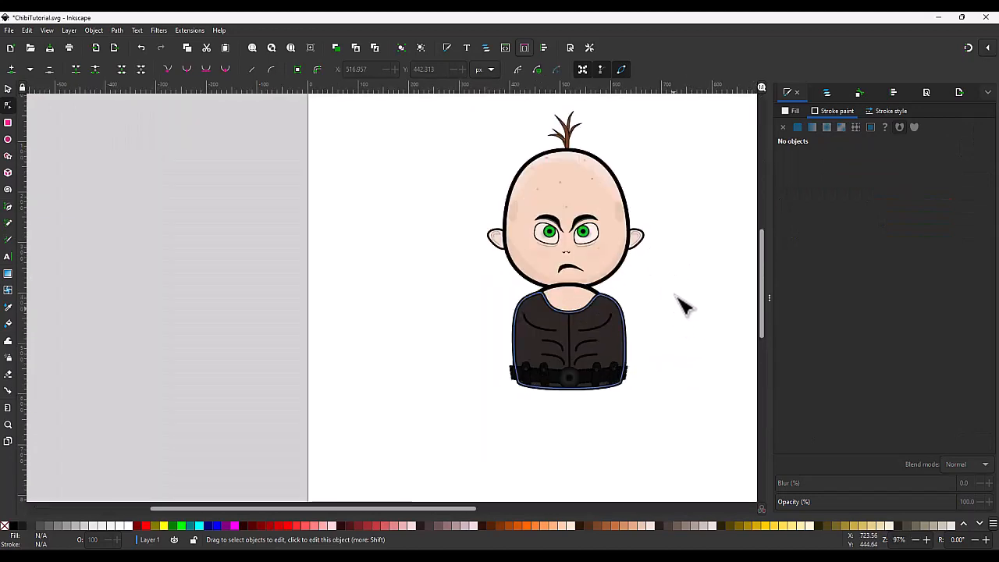
- Rename Layer 1 as Torso and collapse its contents
click(826, 93)
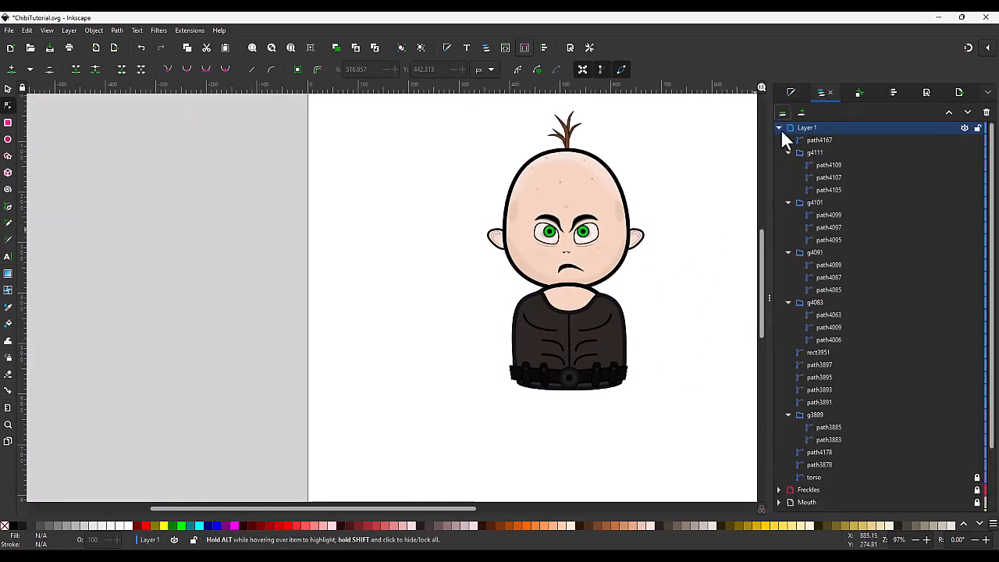
double_click(805, 128)
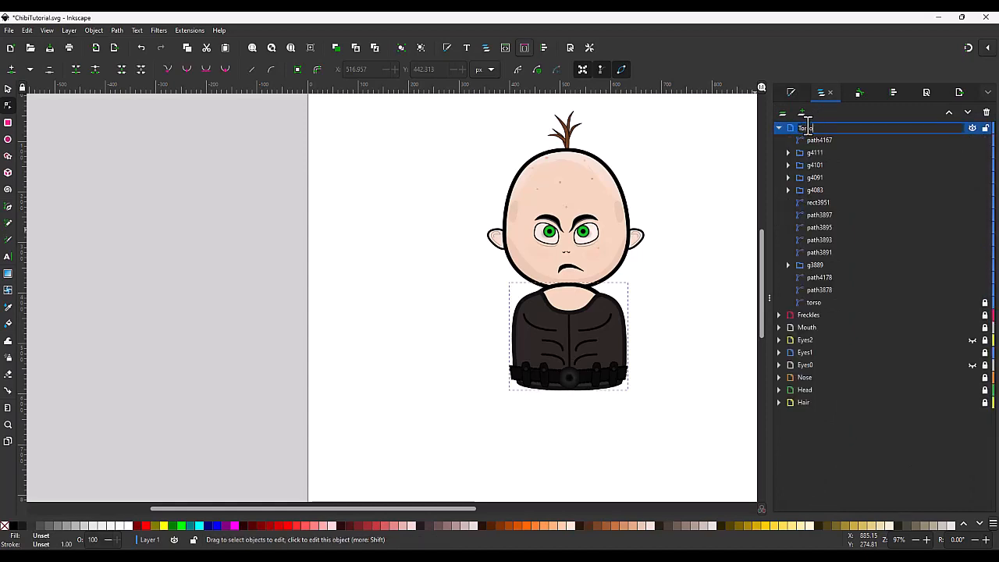
key(Return)
click(778, 128)
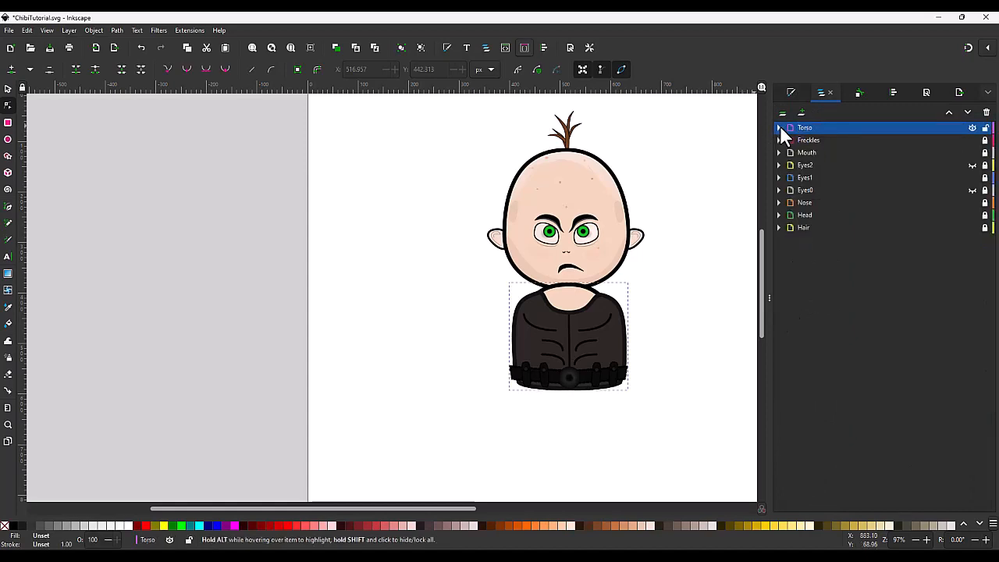
- Move the Torso layer to the bottom of the layer stack, below Hair, and collapse it
drag(788, 128, 832, 242)
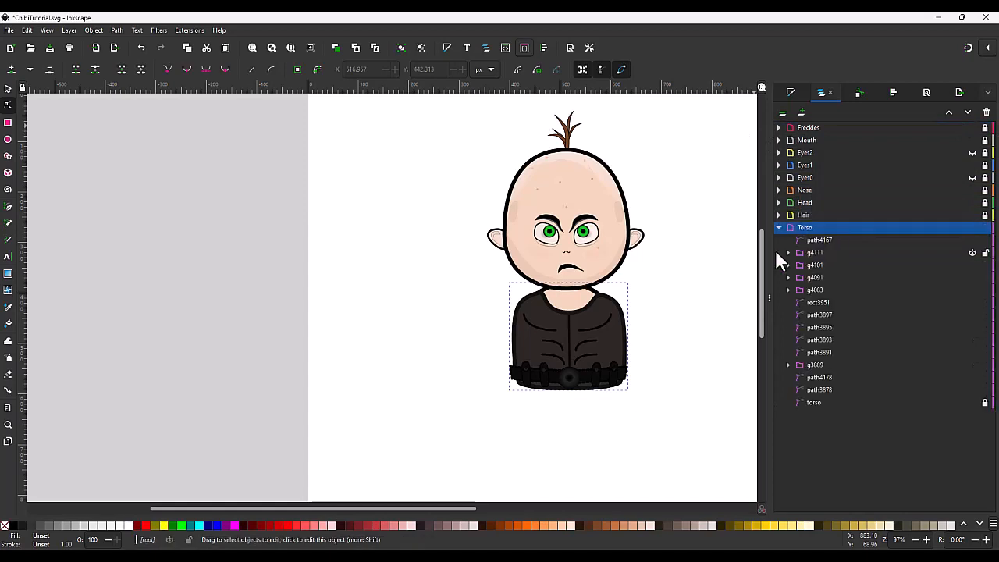
click(778, 228)
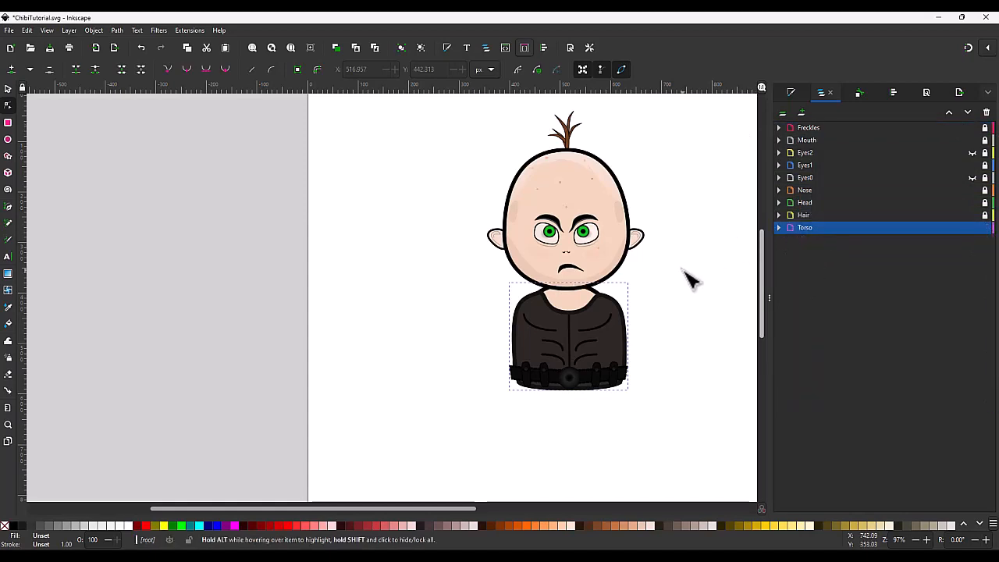
click(684, 283)
- Try to select and move the whole Torso layer on the canvas
click(802, 227)
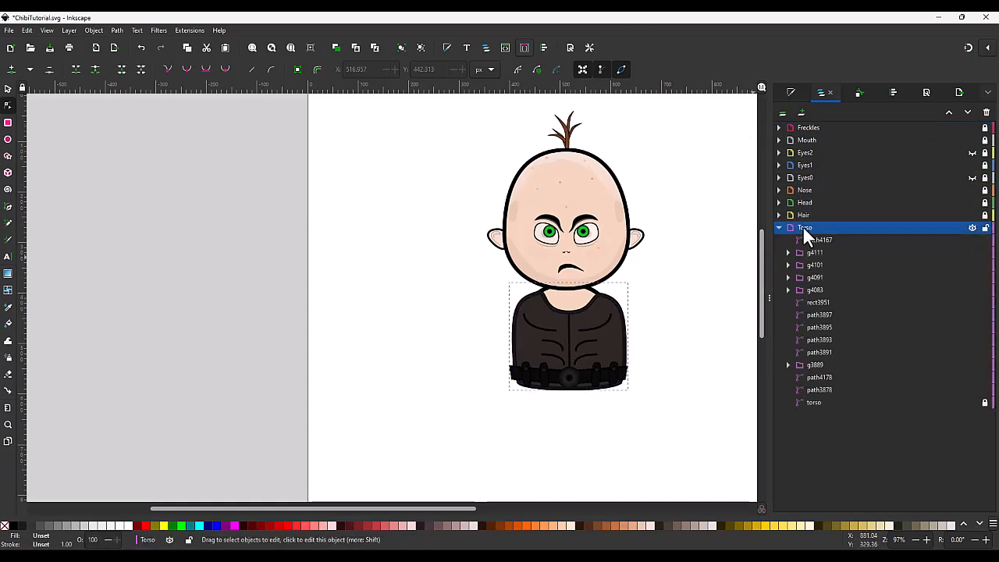
click(578, 314)
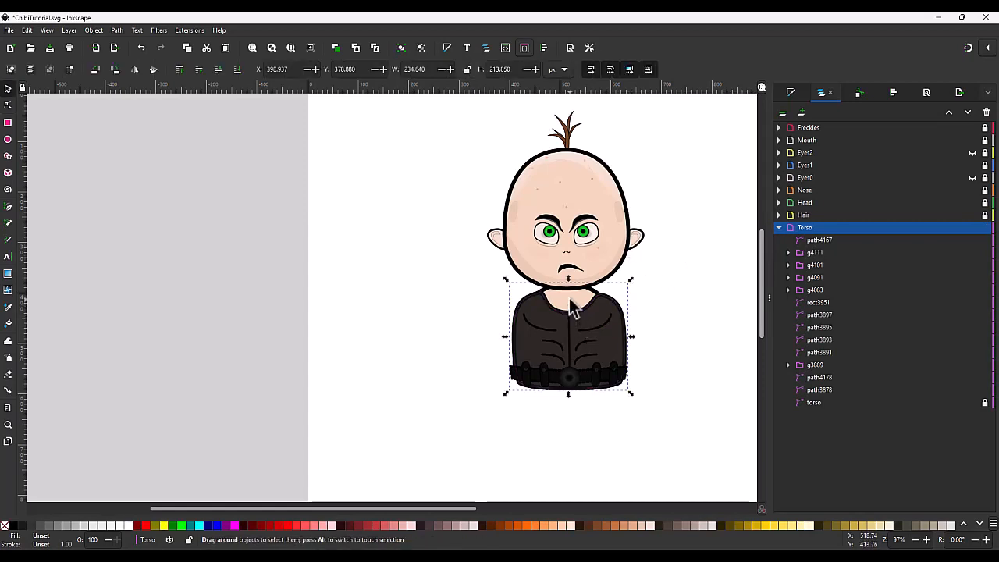
ctrl+click(572, 302)
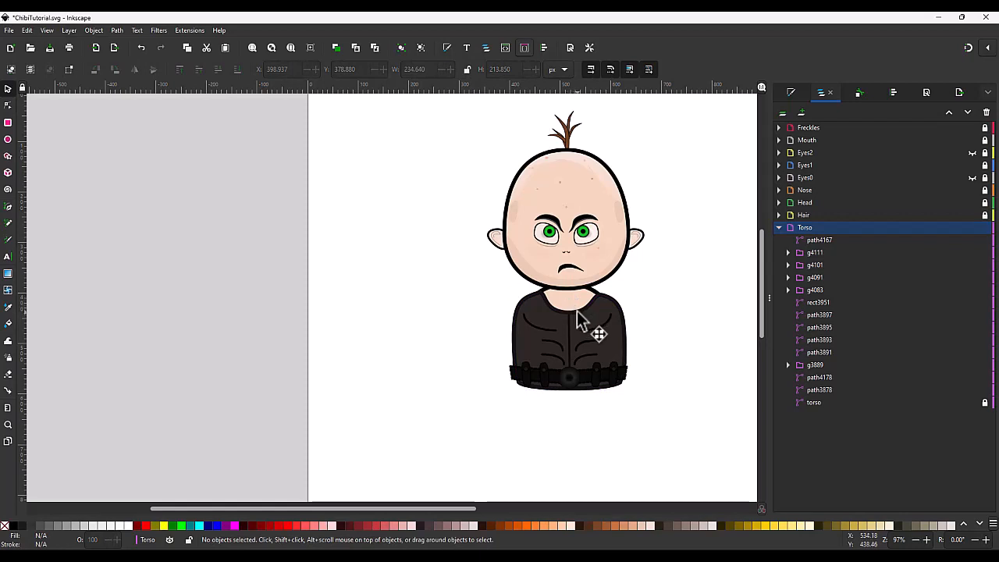
click(802, 227)
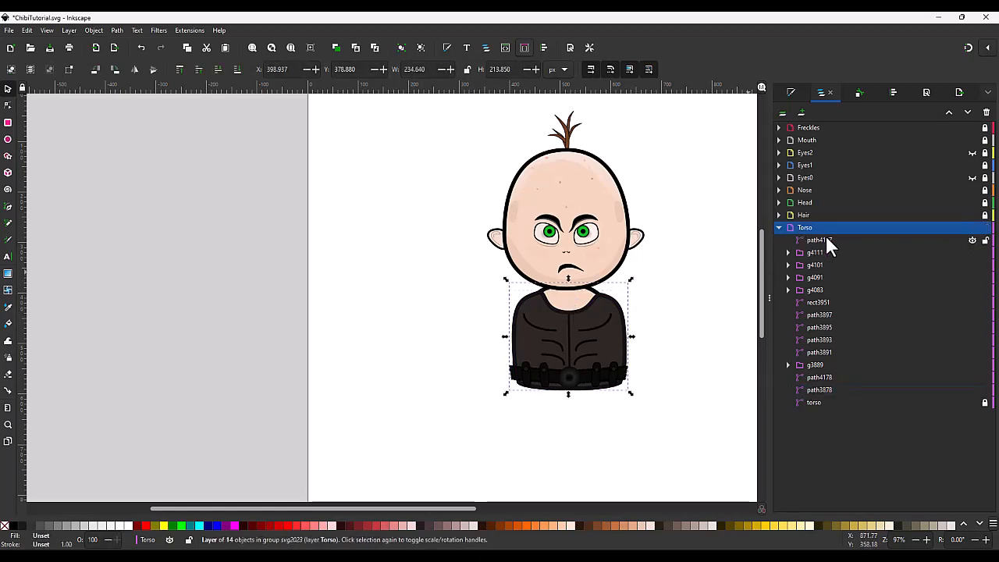
click(565, 294)
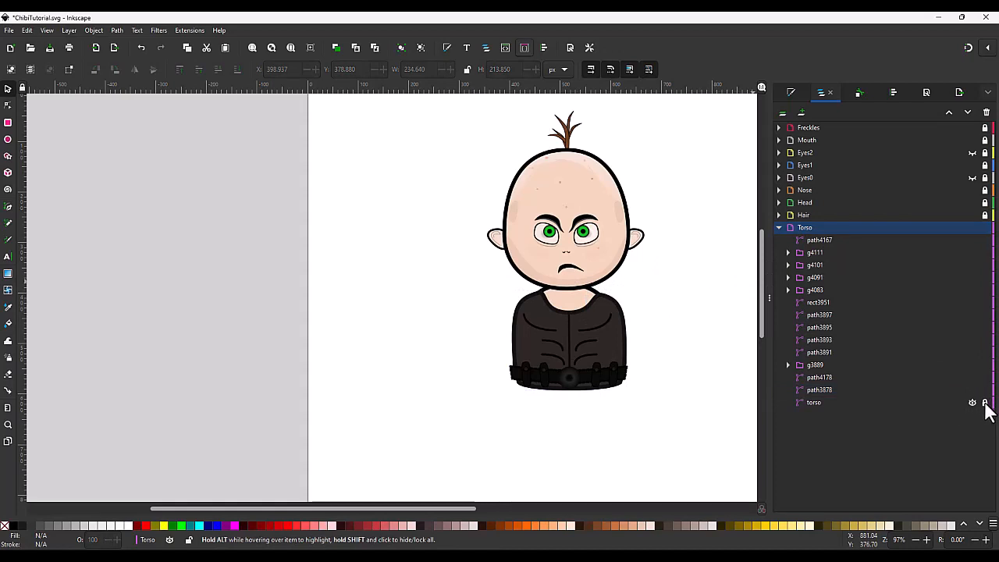
- Unlock the torso path and move the whole Torso layer slightly up and left under the head, to about X 397, Y 370 px
click(809, 226)
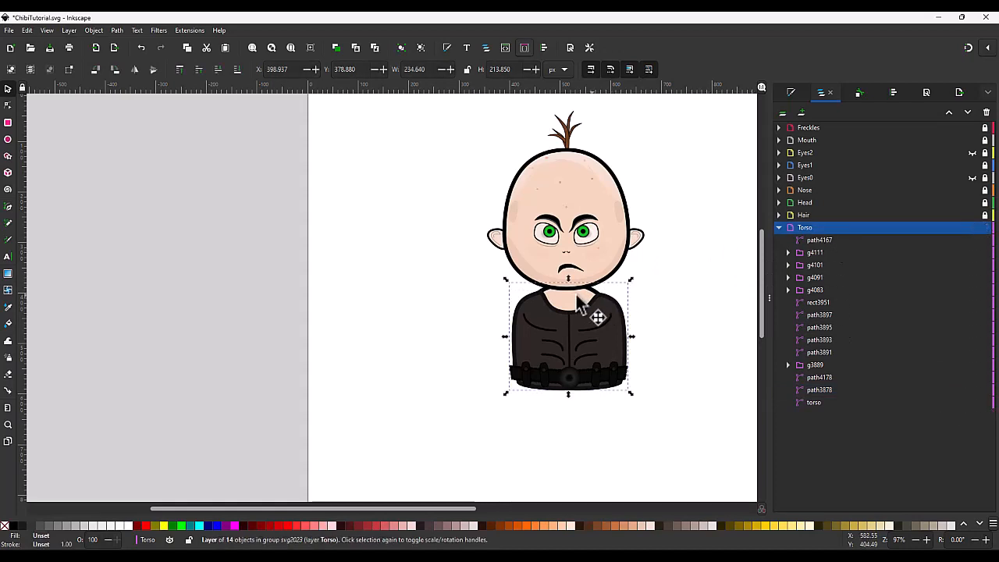
drag(574, 306, 571, 298)
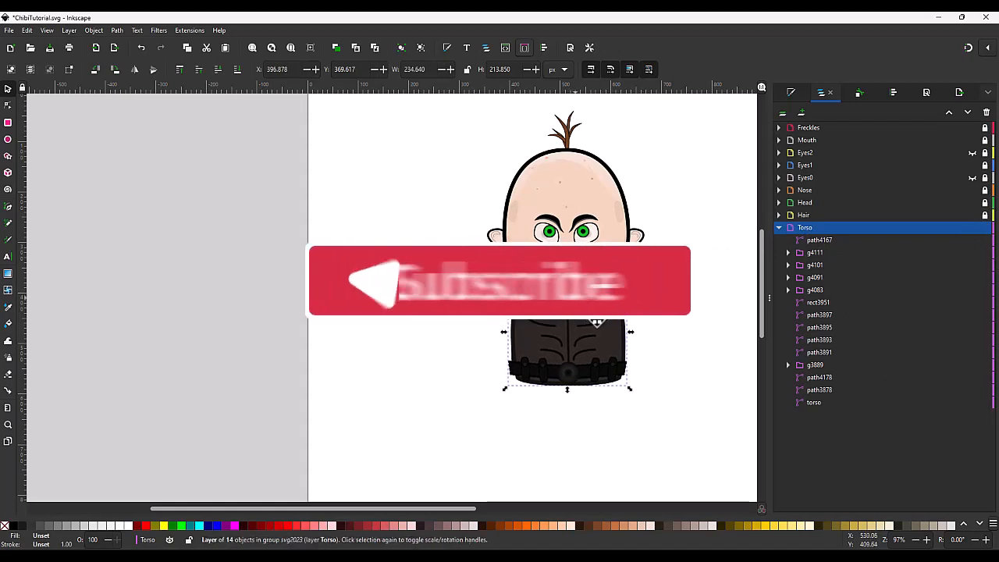